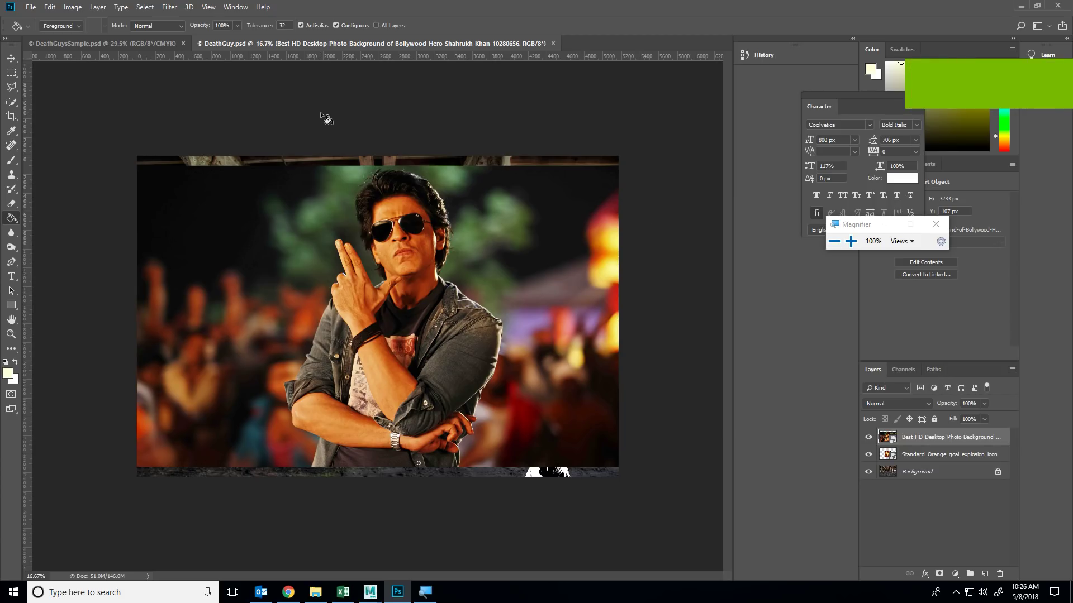
- Check the finished DEATH GUY sample, then trace a trial Lasso selection over the man's hair
{"action": "left_click", "coordinate": [138, 44]}
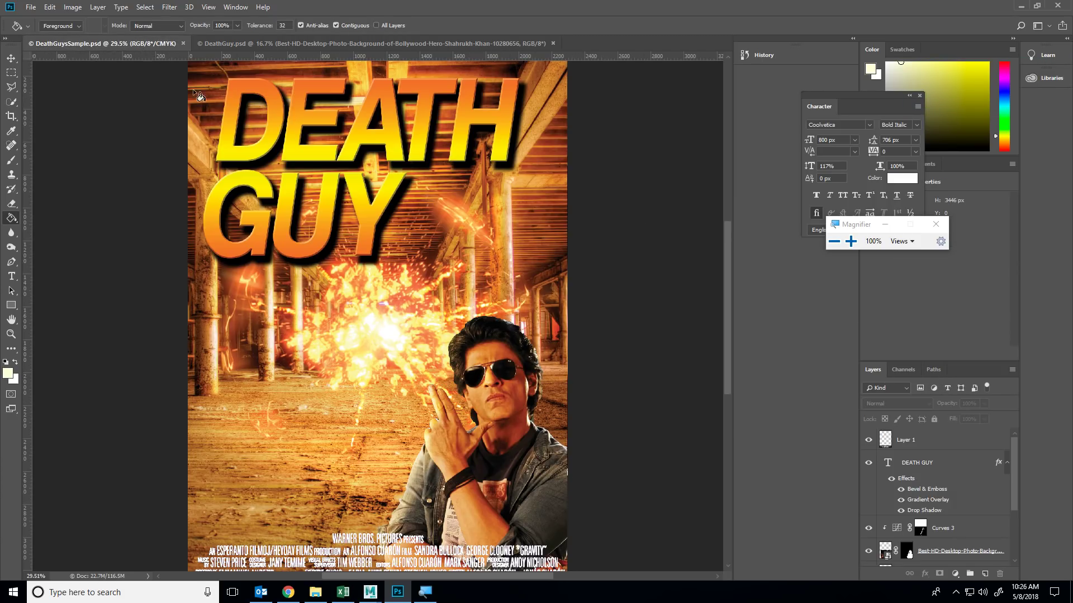
{"action": "left_click", "coordinate": [289, 45]}
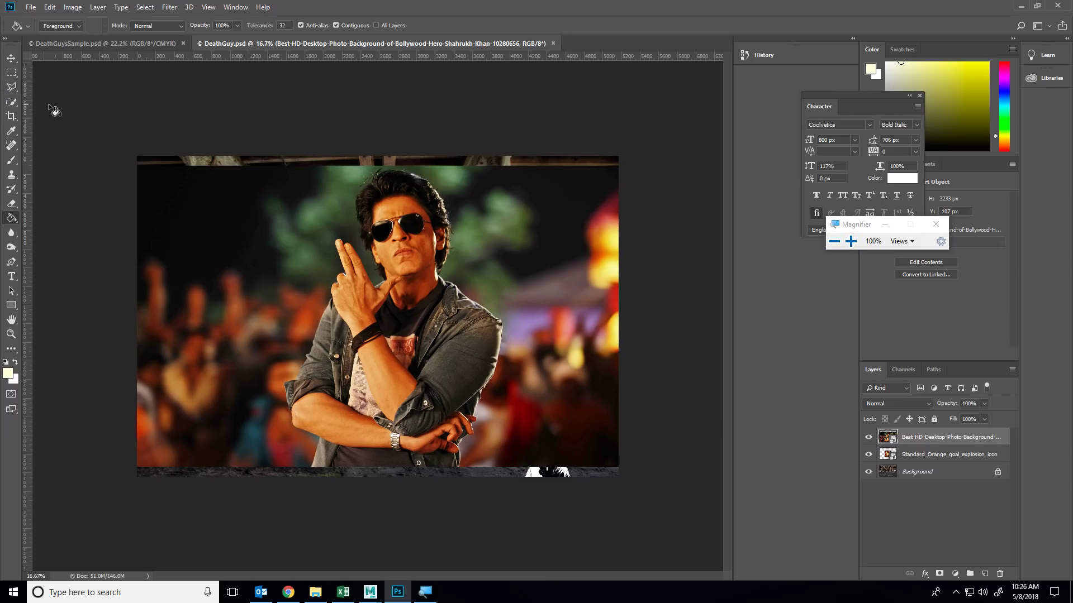
{"action": "left_click", "coordinate": [11, 86]}
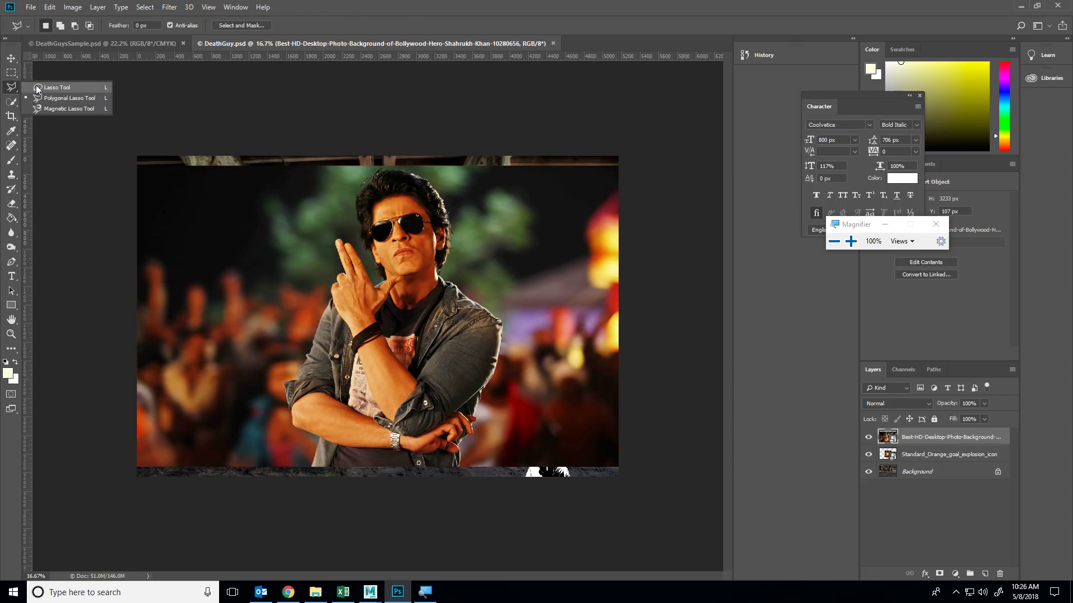
{"action": "left_click", "coordinate": [56, 87]}
{"action": "scroll", "coordinate": [466, 163], "scroll_direction": "up", "scroll_amount": 1}
{"action": "scroll", "coordinate": [466, 162], "scroll_direction": "up", "scroll_amount": 3}
{"action": "mouse_move", "coordinate": [461, 171]}
{"action": "left_mouse_down"}
{"action": "mouse_move", "coordinate": [405, 105]}
{"action": "mouse_move", "coordinate": [329, 96]}
{"action": "mouse_move", "coordinate": [232, 197]}
{"action": "left_mouse_up"}
{"action": "left_click", "coordinate": [142, 132]}
- Use the Magic Wand at Tolerance 30 to select the green and dark background around the head
{"action": "left_click", "coordinate": [11, 102]}
{"action": "left_click", "coordinate": [35, 112]}
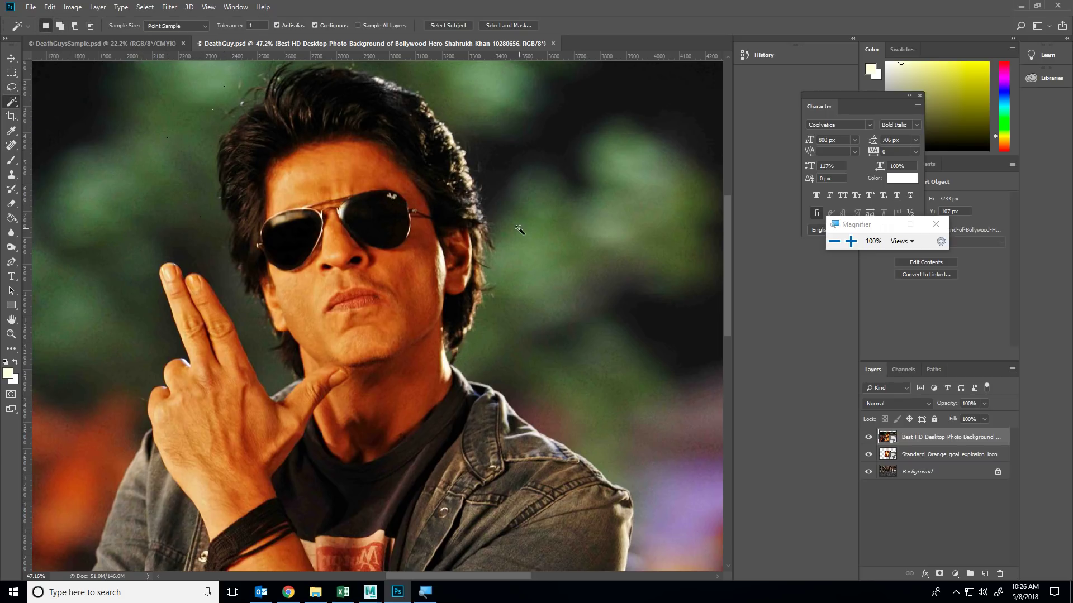
{"action": "key", "text": "alt"}
{"action": "key", "text": "alt+z"}
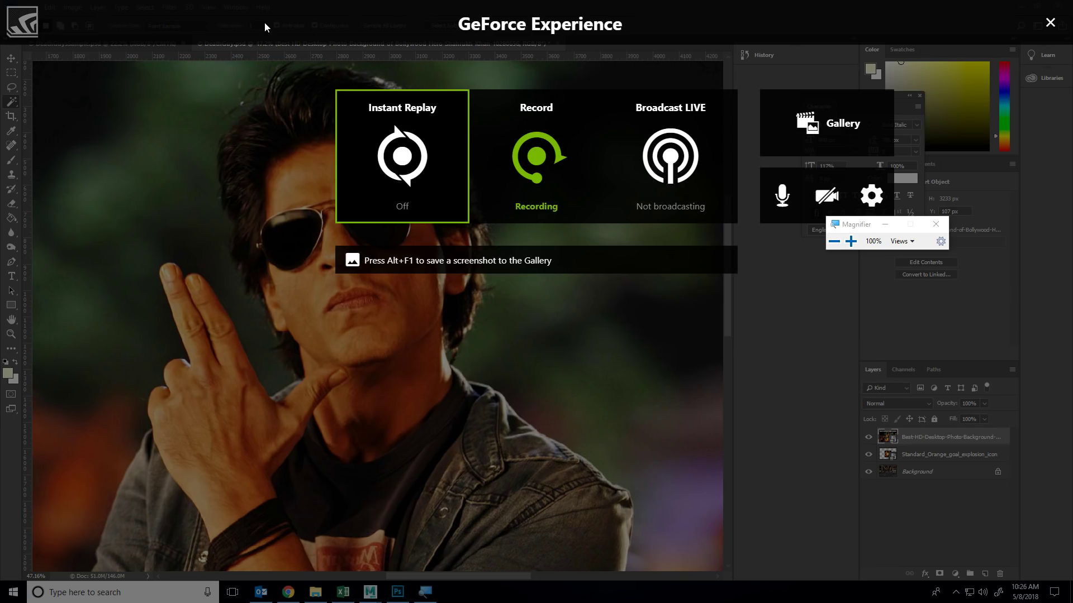
{"action": "key", "text": "alt+z"}
{"action": "left_click", "coordinate": [267, 28]}
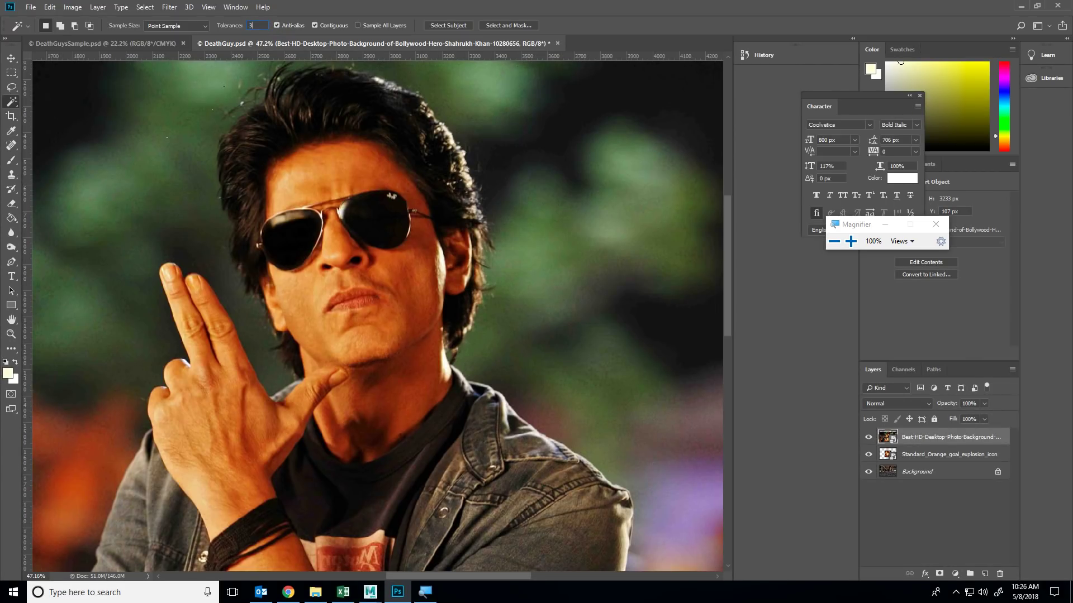
{"action": "left_click", "coordinate": [190, 187]}
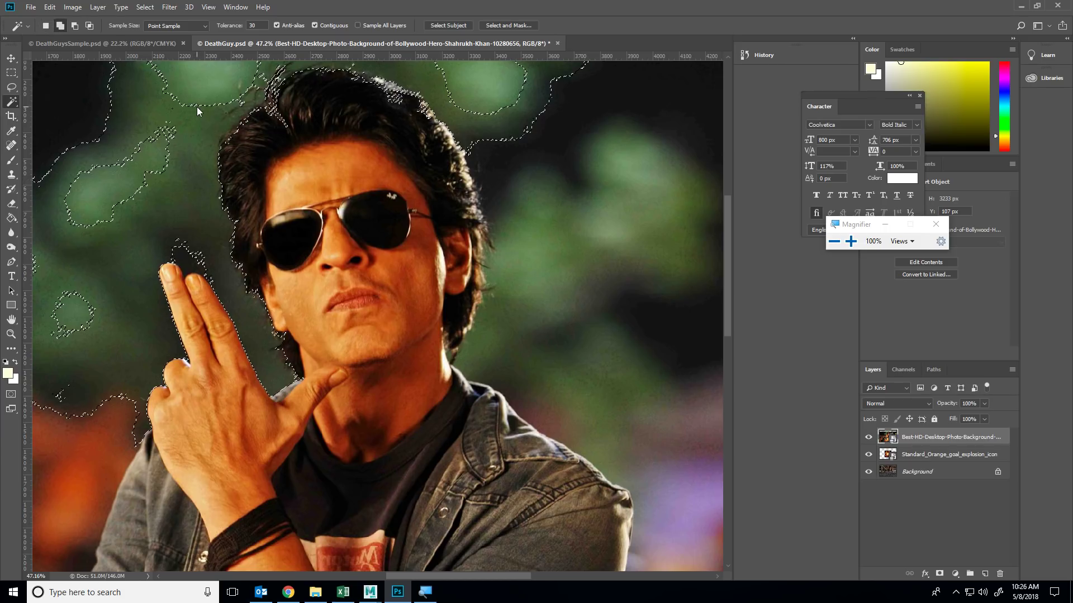
{"action": "left_click", "coordinate": [535, 146], "text": "shift"}
{"action": "left_click", "coordinate": [570, 218], "text": "shift"}
{"action": "left_click", "coordinate": [602, 319], "text": "shift"}
- Deselect the trial background selection and bring up the Quick Selection tool flyout
{"action": "left_click", "coordinate": [145, 7]}
{"action": "left_click", "coordinate": [149, 27]}
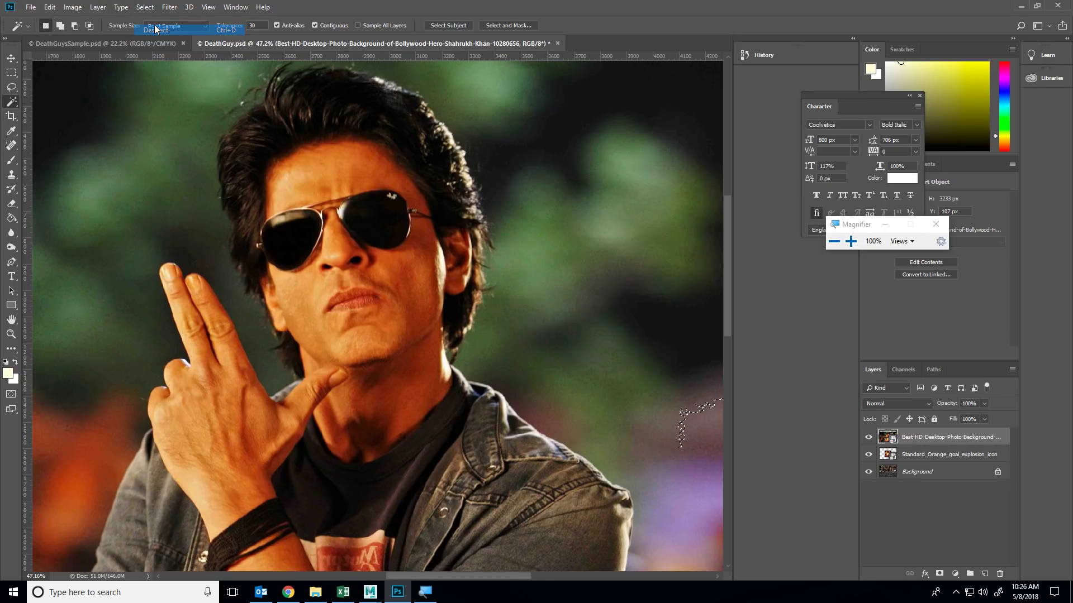
{"action": "right_click", "coordinate": [14, 103]}
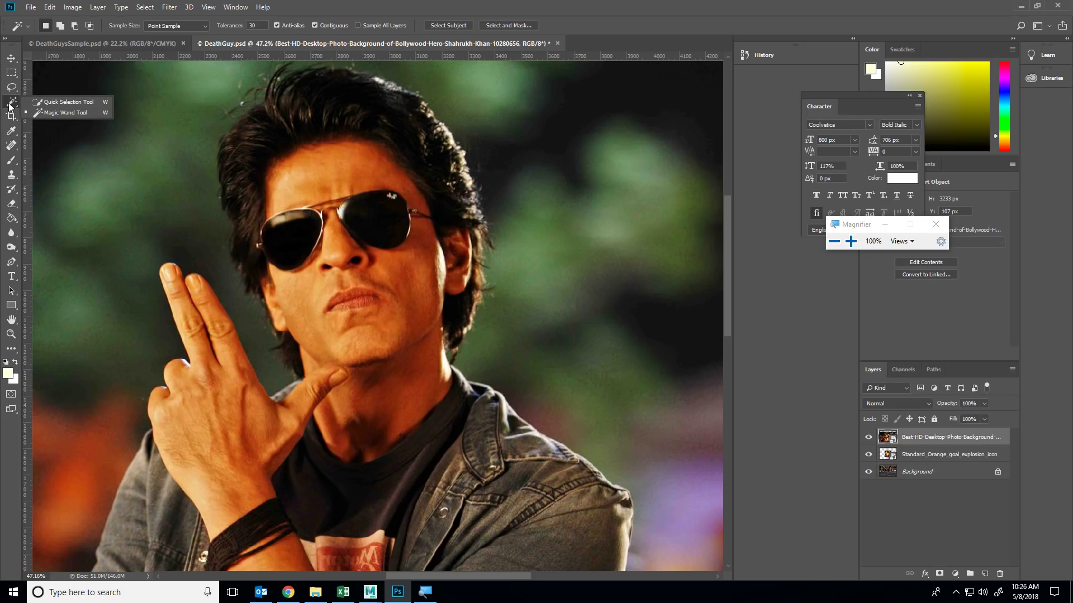
- Quick-select the man's hair, face and neck, then try a 1 px brush on fine detail
{"action": "left_click", "coordinate": [47, 102]}
{"action": "mouse_move", "coordinate": [398, 133]}
{"action": "left_mouse_down"}
{"action": "mouse_move", "coordinate": [271, 127]}
{"action": "mouse_move", "coordinate": [260, 165]}
{"action": "mouse_move", "coordinate": [336, 300]}
{"action": "mouse_move", "coordinate": [370, 390]}
{"action": "mouse_move", "coordinate": [412, 347]}
{"action": "left_mouse_up"}
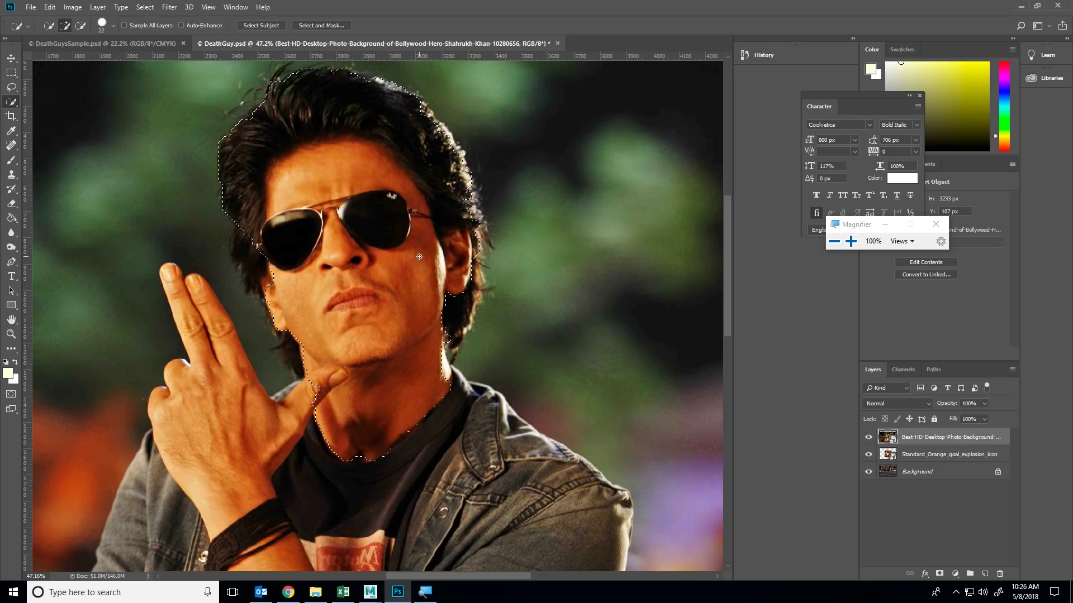
{"action": "left_click", "coordinate": [113, 25]}
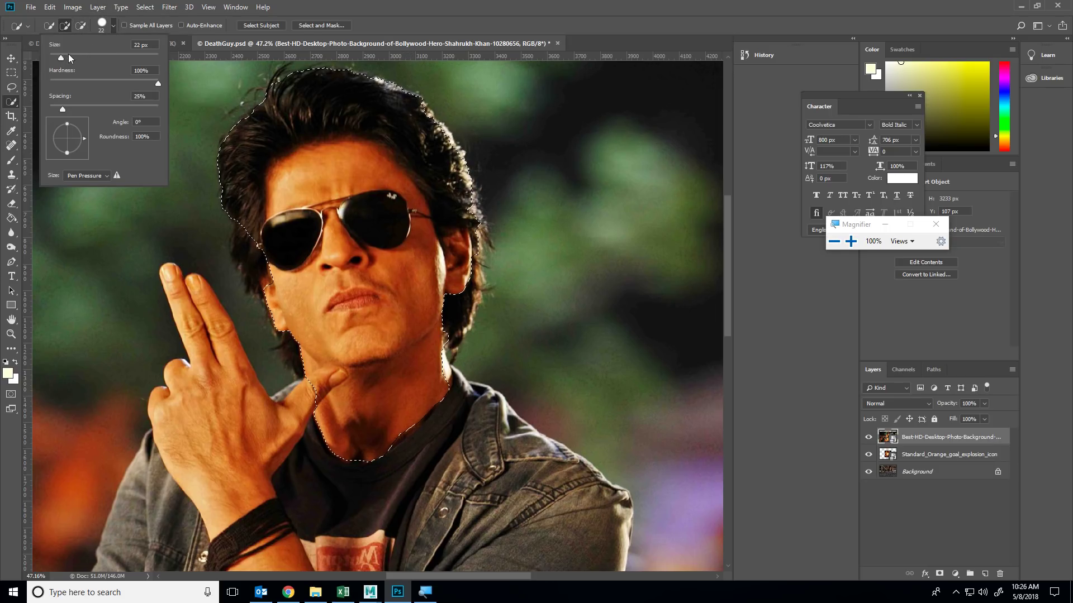
{"action": "left_click_drag", "start_coordinate": [63, 58], "coordinate": [51, 75]}
{"action": "left_click_drag", "start_coordinate": [467, 444], "coordinate": [335, 518]}
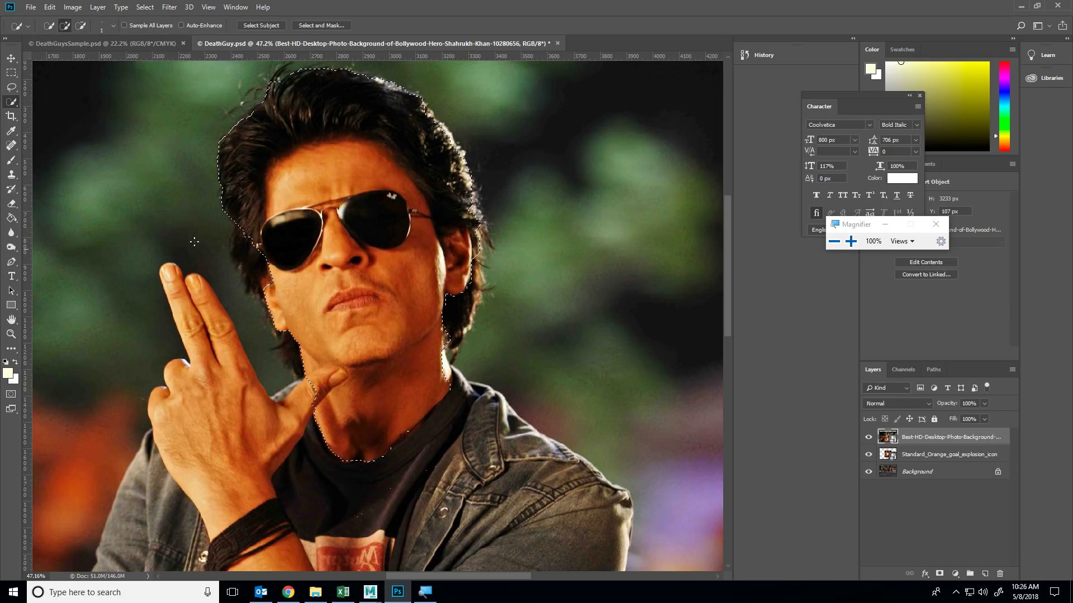
- Resize the selection brush to 31 px and add the gap between finger and face
{"action": "left_click", "coordinate": [29, 25]}
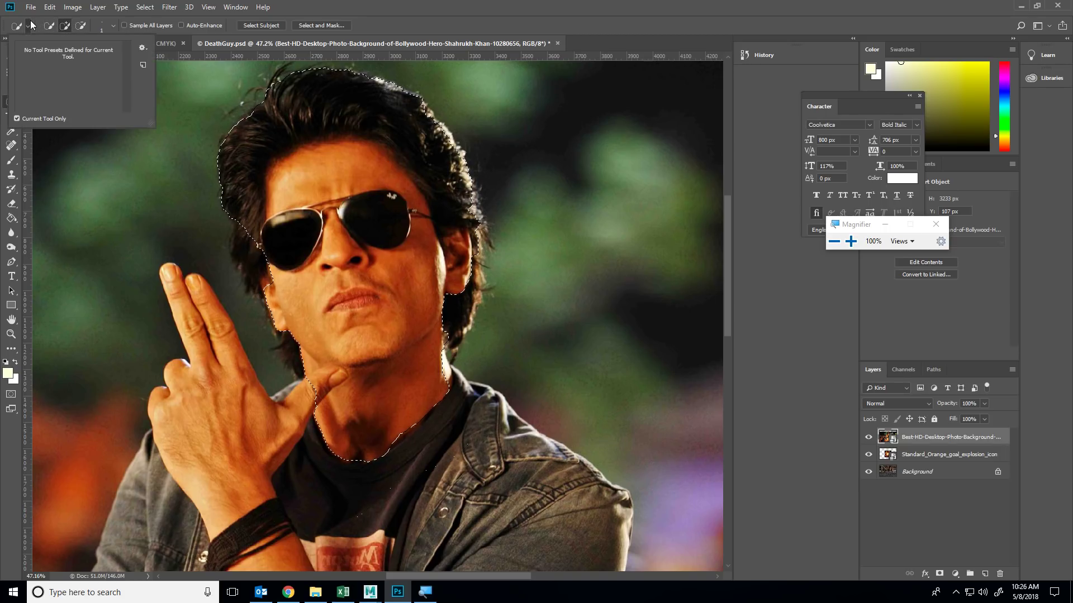
{"action": "left_click", "coordinate": [112, 25]}
{"action": "left_click_drag", "start_coordinate": [52, 56], "coordinate": [66, 59]}
{"action": "left_click_drag", "start_coordinate": [338, 229], "coordinate": [265, 236]}
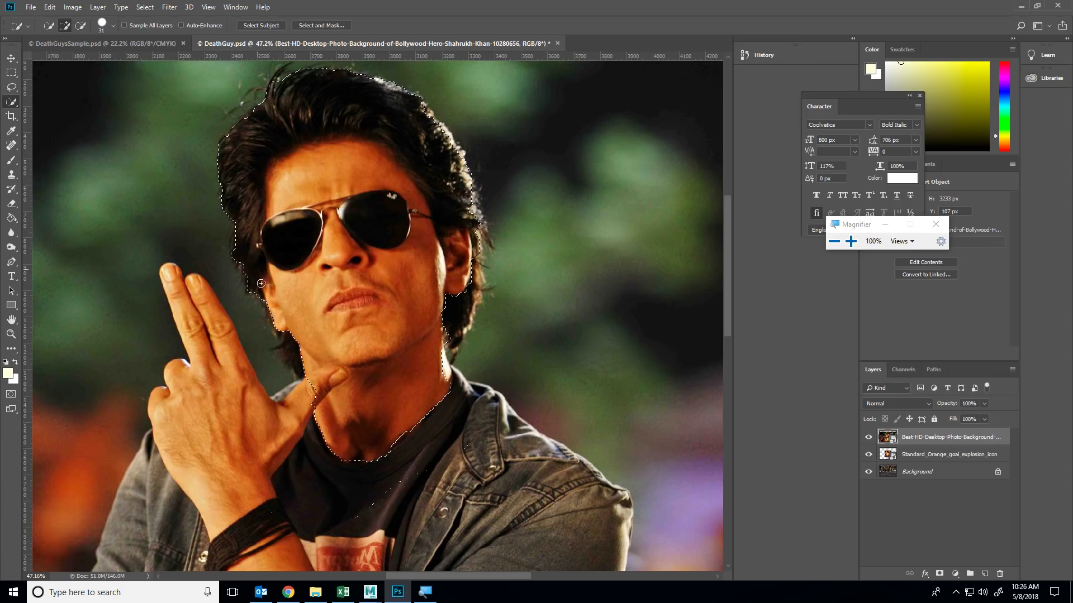
{"action": "scroll", "coordinate": [388, 160], "scroll_direction": "down", "scroll_amount": 5}
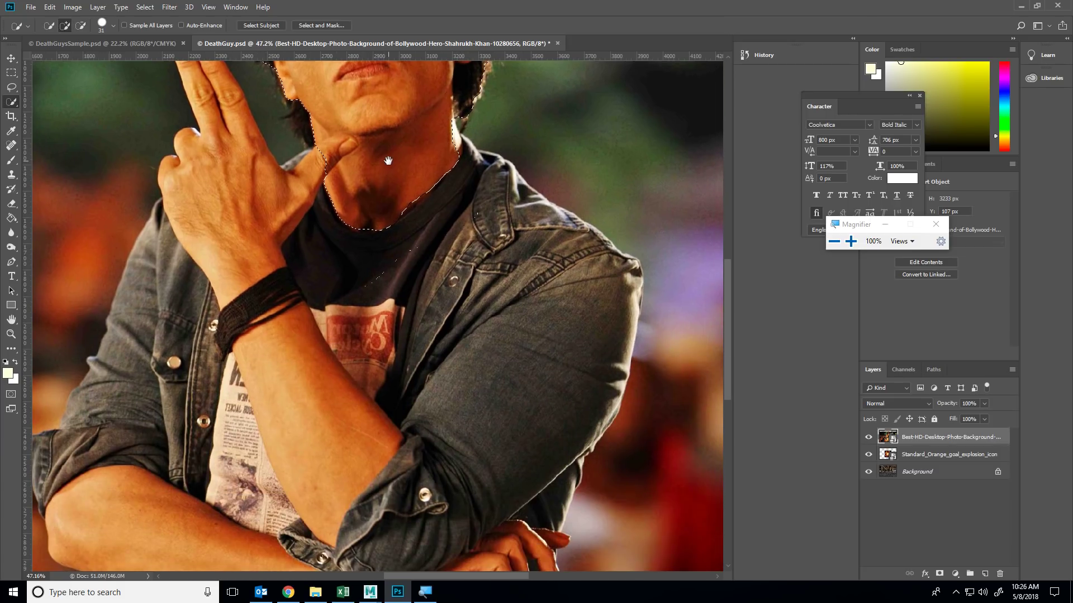
{"action": "scroll", "coordinate": [272, 172], "scroll_direction": "up", "scroll_amount": 4}
{"action": "scroll", "coordinate": [272, 172], "scroll_direction": "left", "scroll_amount": 2}
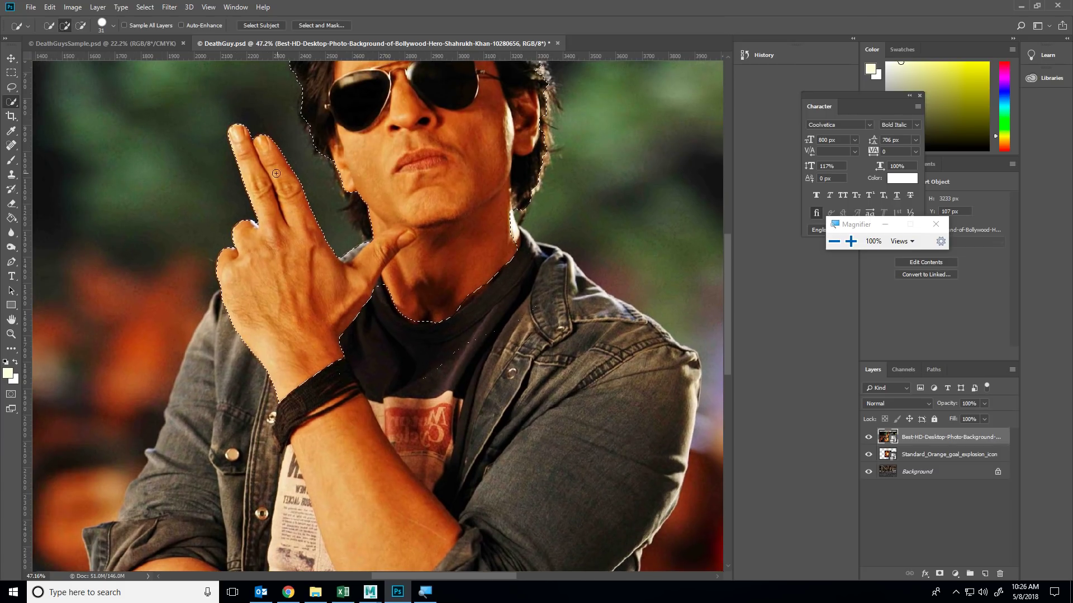
{"action": "mouse_move", "coordinate": [272, 171]}
{"action": "left_mouse_down"}
{"action": "mouse_move", "coordinate": [280, 119]}
{"action": "mouse_move", "coordinate": [340, 217]}
{"action": "mouse_move", "coordinate": [308, 164]}
{"action": "left_mouse_up"}
- Add the left denim sleeve, the sleeve-fist notch, cuff, shirt front and forearm to the selection
{"action": "left_click_drag", "start_coordinate": [292, 317], "coordinate": [331, 223]}
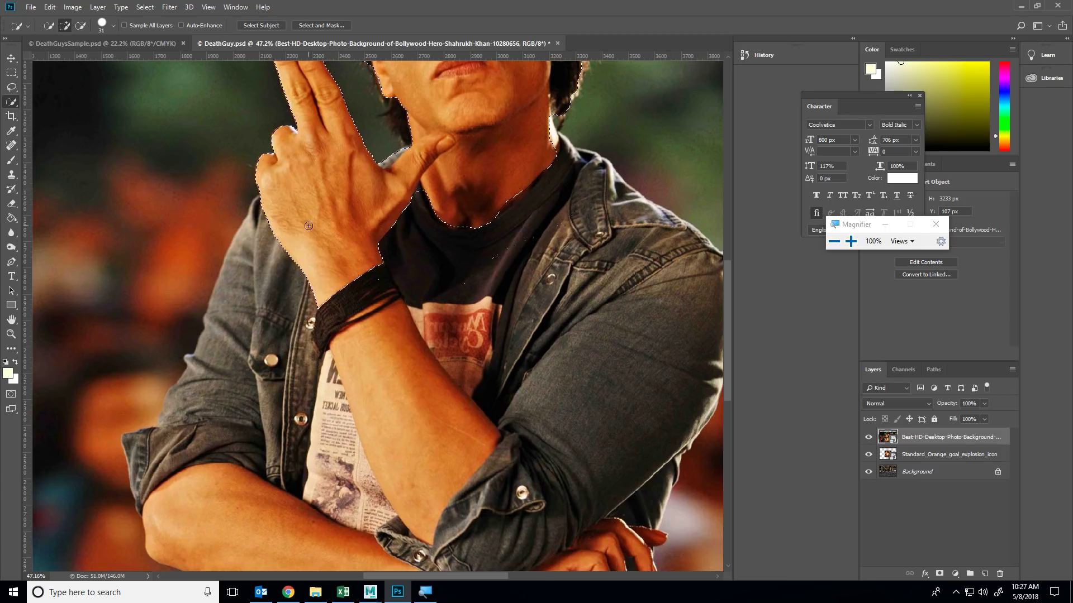
{"action": "mouse_move", "coordinate": [256, 237]}
{"action": "left_mouse_down"}
{"action": "mouse_move", "coordinate": [211, 339]}
{"action": "mouse_move", "coordinate": [196, 402]}
{"action": "left_mouse_up"}
{"action": "left_click", "coordinate": [254, 208]}
{"action": "left_click_drag", "start_coordinate": [225, 357], "coordinate": [333, 148]}
{"action": "mouse_move", "coordinate": [253, 235]}
{"action": "left_mouse_down"}
{"action": "mouse_move", "coordinate": [275, 309]}
{"action": "mouse_move", "coordinate": [300, 338]}
{"action": "left_mouse_up"}
- Add the cuff's lower tip and the grey sleeve below the forearm to the selection
{"action": "scroll", "coordinate": [279, 270], "scroll_direction": "up", "scroll_amount": 5}
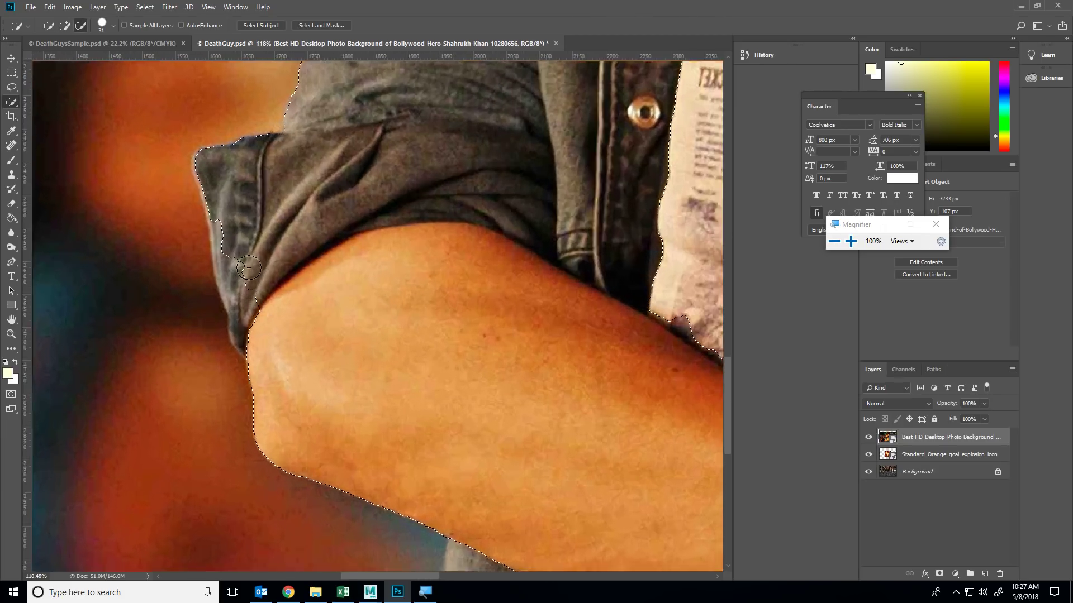
{"action": "left_click", "coordinate": [239, 350]}
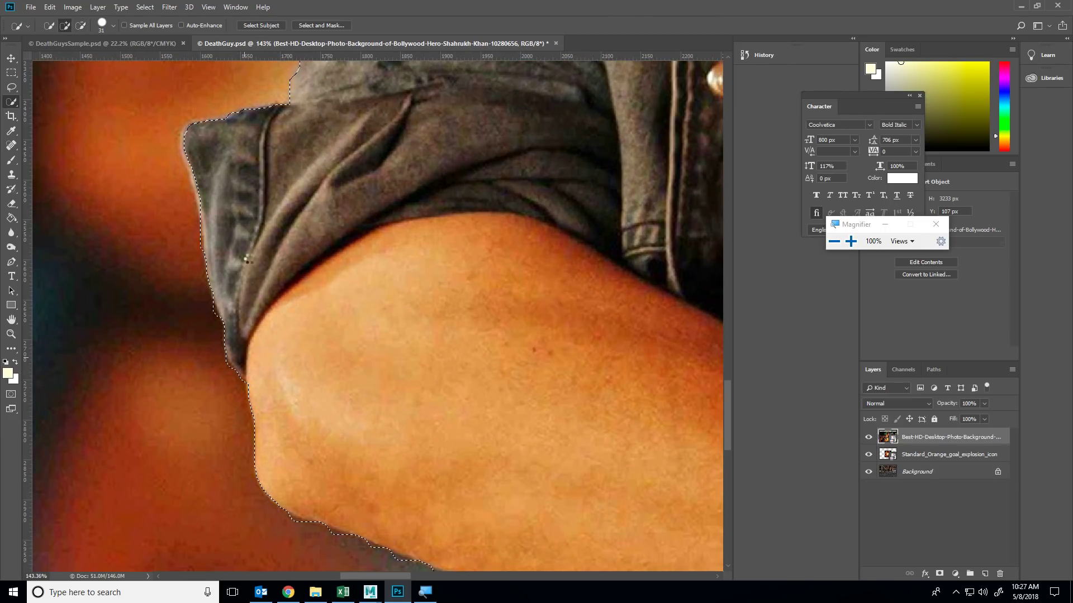
{"action": "left_click_drag", "start_coordinate": [511, 288], "coordinate": [115, 57]}
{"action": "scroll", "coordinate": [358, 282], "scroll_direction": "down", "scroll_amount": 5}
{"action": "left_click_drag", "start_coordinate": [491, 324], "coordinate": [124, 308]}
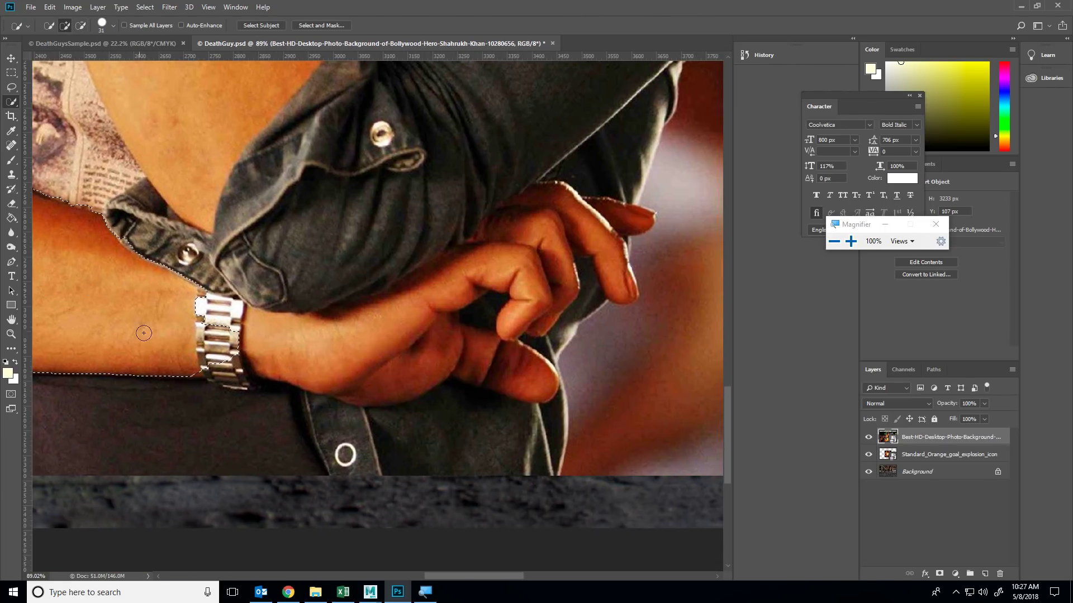
{"action": "left_click_drag", "start_coordinate": [124, 347], "coordinate": [508, 218]}
{"action": "left_click_drag", "start_coordinate": [270, 172], "coordinate": [204, 319]}
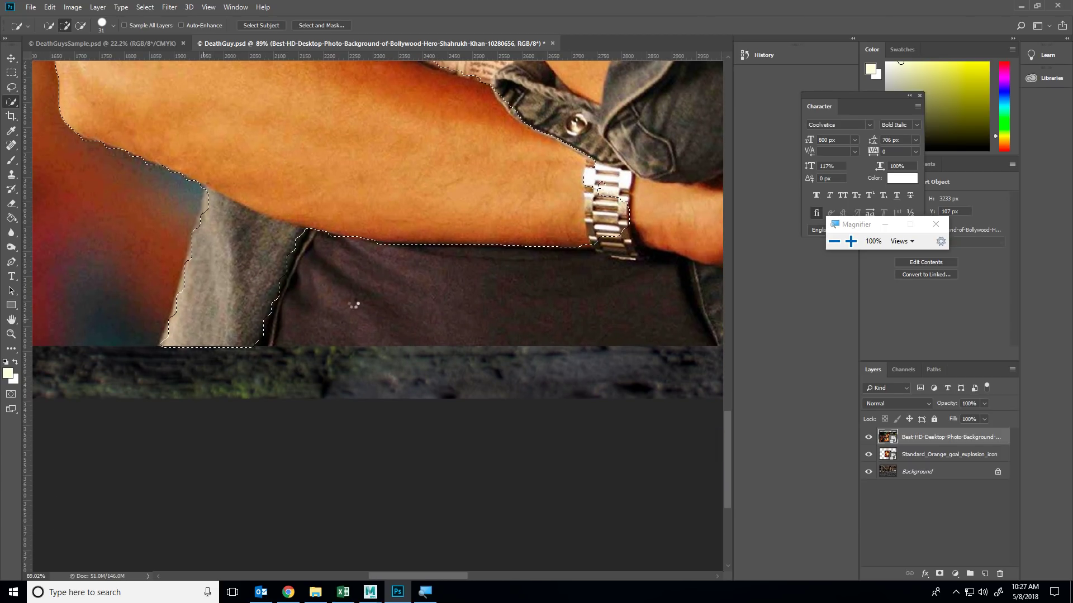
- Extend the selection over the crossed hands and fingers
{"action": "left_click_drag", "start_coordinate": [494, 255], "coordinate": [359, 283]}
{"action": "left_click_drag", "start_coordinate": [607, 263], "coordinate": [409, 314]}
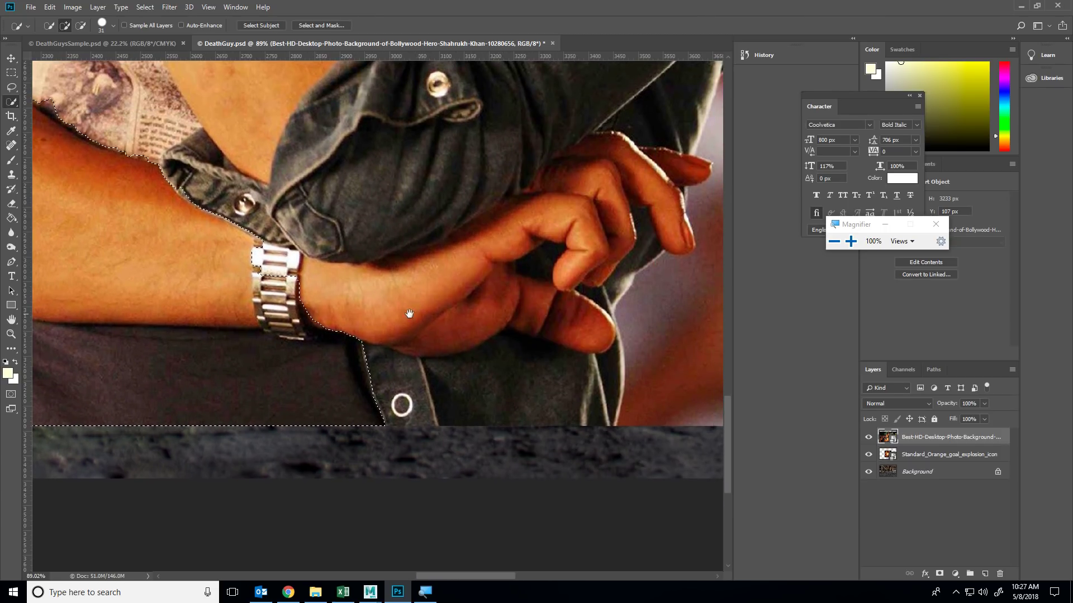
{"action": "left_click_drag", "start_coordinate": [332, 395], "coordinate": [578, 384]}
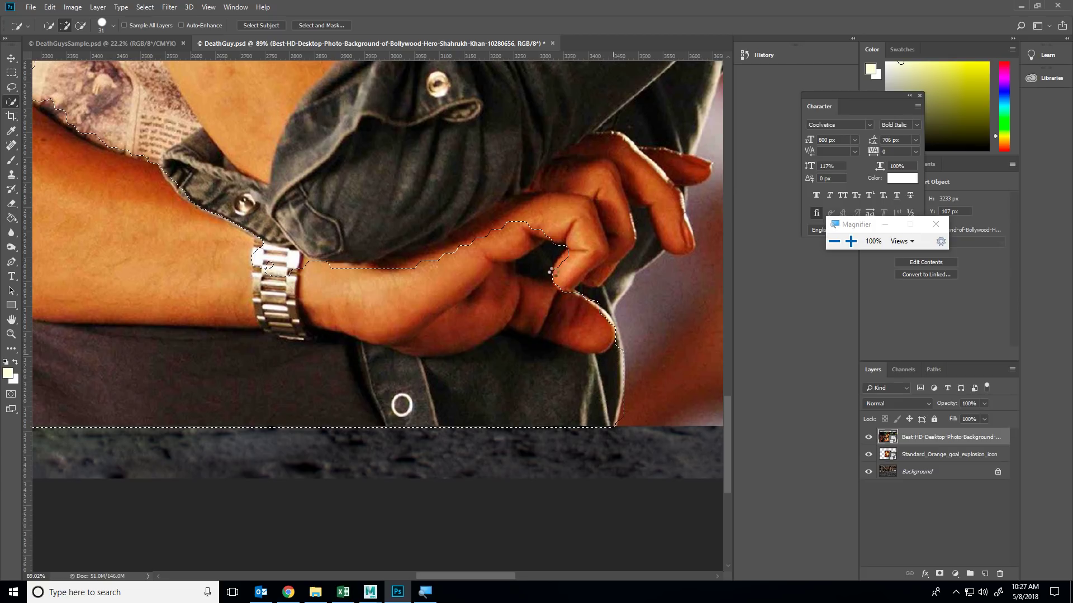
{"action": "left_click_drag", "start_coordinate": [546, 261], "coordinate": [505, 374]}
{"action": "mouse_move", "coordinate": [533, 338]}
{"action": "left_mouse_down"}
{"action": "mouse_move", "coordinate": [581, 312]}
{"action": "mouse_move", "coordinate": [569, 385]}
{"action": "mouse_move", "coordinate": [654, 144]}
{"action": "mouse_move", "coordinate": [659, 164]}
{"action": "mouse_move", "coordinate": [507, 342]}
{"action": "left_mouse_up"}
- Add the shoulder seam and outer sleeve edge, then refine the selection along the neck
{"action": "left_click_drag", "start_coordinate": [265, 188], "coordinate": [289, 253]}
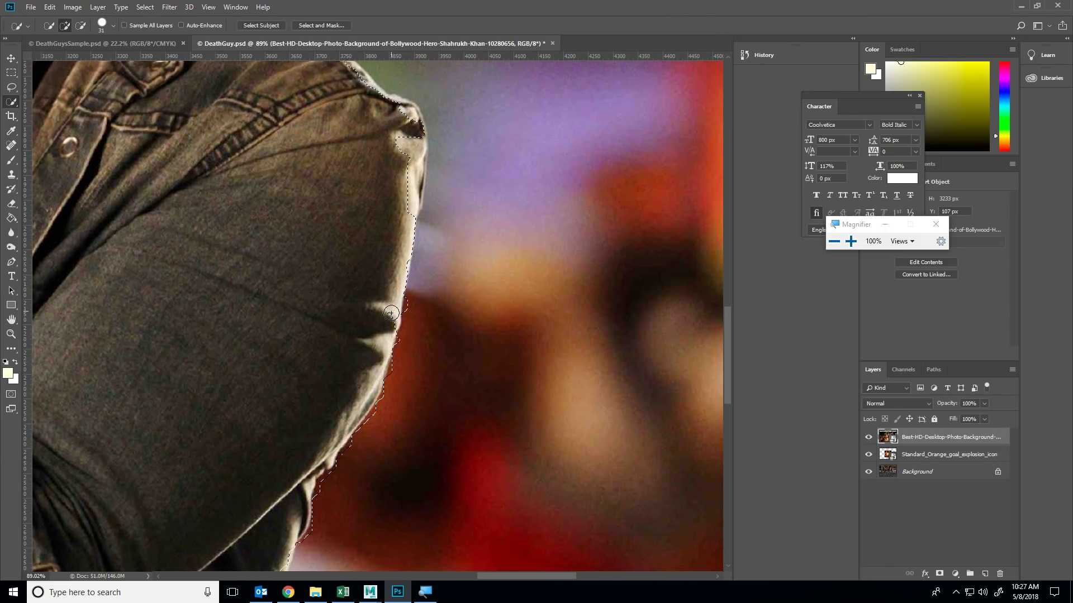
{"action": "left_click_drag", "start_coordinate": [354, 176], "coordinate": [362, 390]}
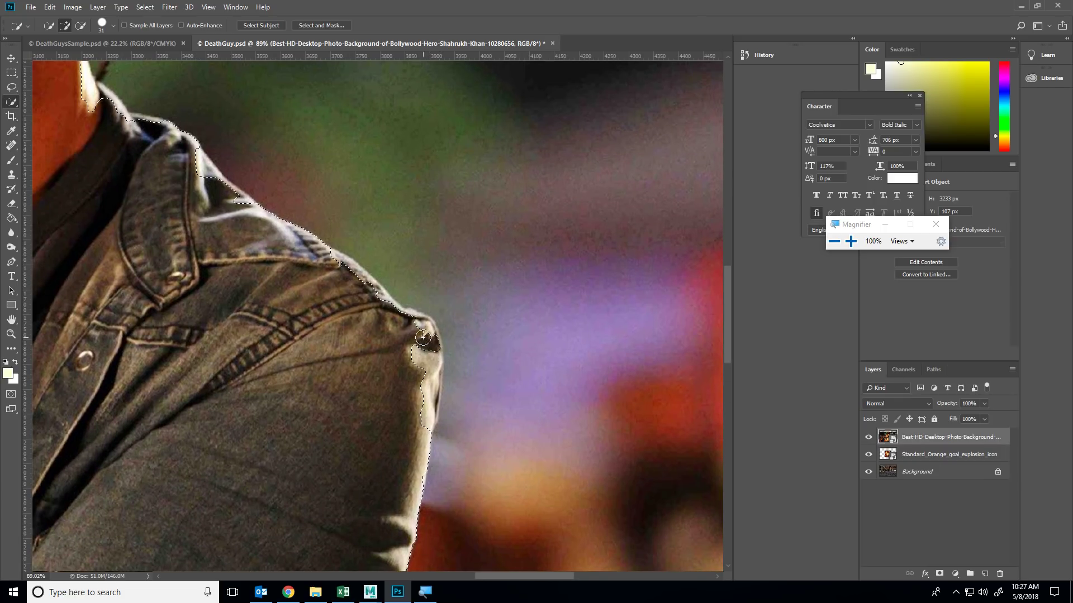
{"action": "left_click_drag", "start_coordinate": [424, 332], "coordinate": [430, 419]}
{"action": "left_click_drag", "start_coordinate": [331, 264], "coordinate": [413, 322]}
{"action": "left_click_drag", "start_coordinate": [167, 146], "coordinate": [540, 381]}
{"action": "mouse_move", "coordinate": [504, 346]}
{"action": "left_mouse_down"}
{"action": "mouse_move", "coordinate": [455, 287]}
{"action": "mouse_move", "coordinate": [415, 273]}
{"action": "left_mouse_up"}
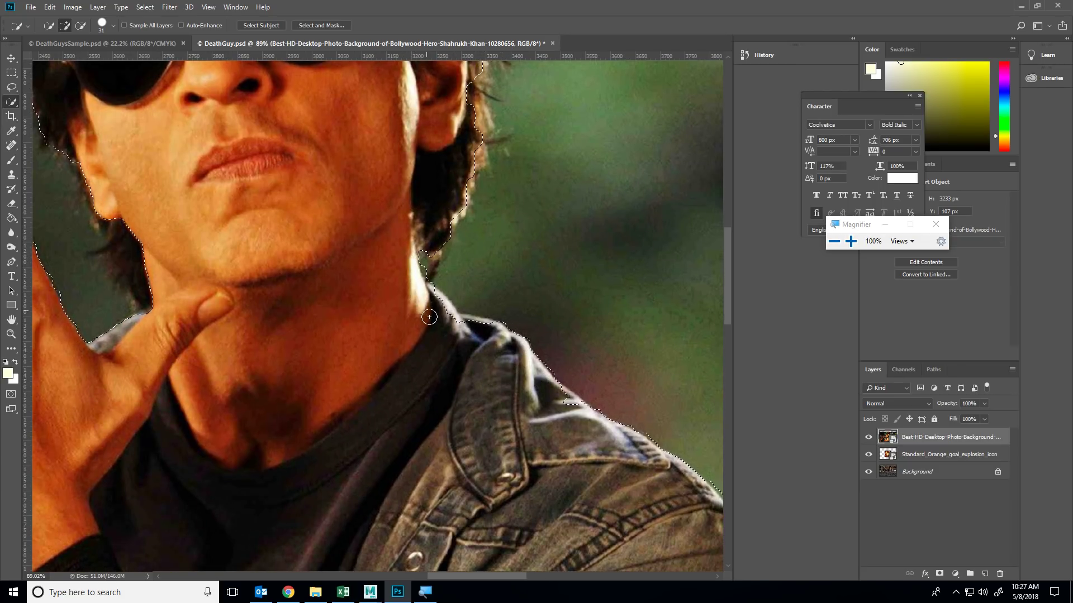
- Alt-subtract green background from the selection at the neck and near the hair tip
{"action": "scroll", "coordinate": [428, 324], "scroll_direction": "up", "scroll_amount": 3}
{"action": "key", "text": "alt"}
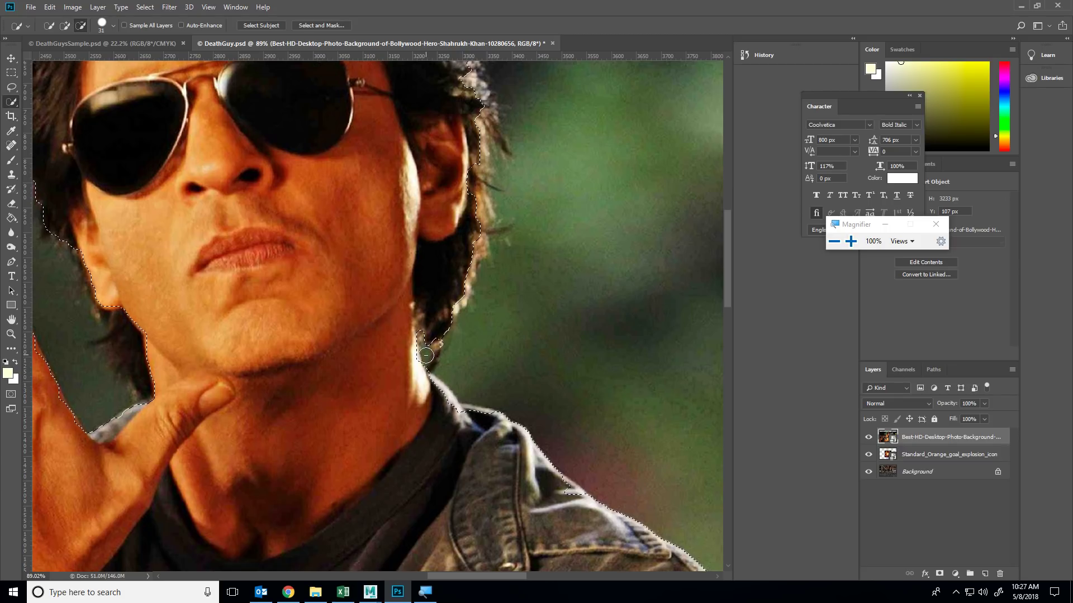
{"action": "left_click", "coordinate": [425, 355], "text": "alt"}
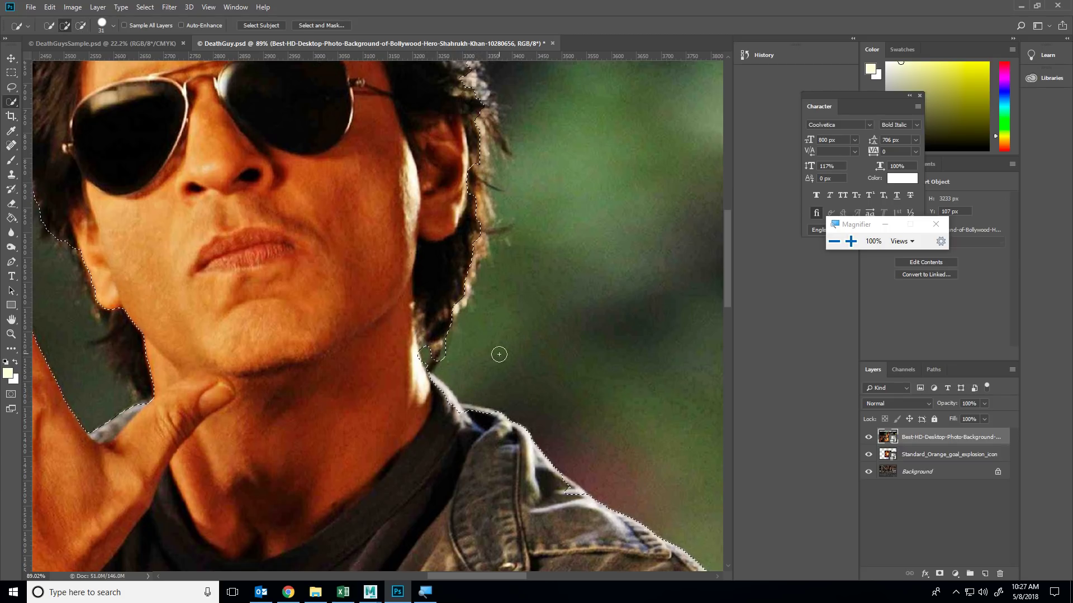
{"action": "left_click", "coordinate": [448, 356], "text": "alt"}
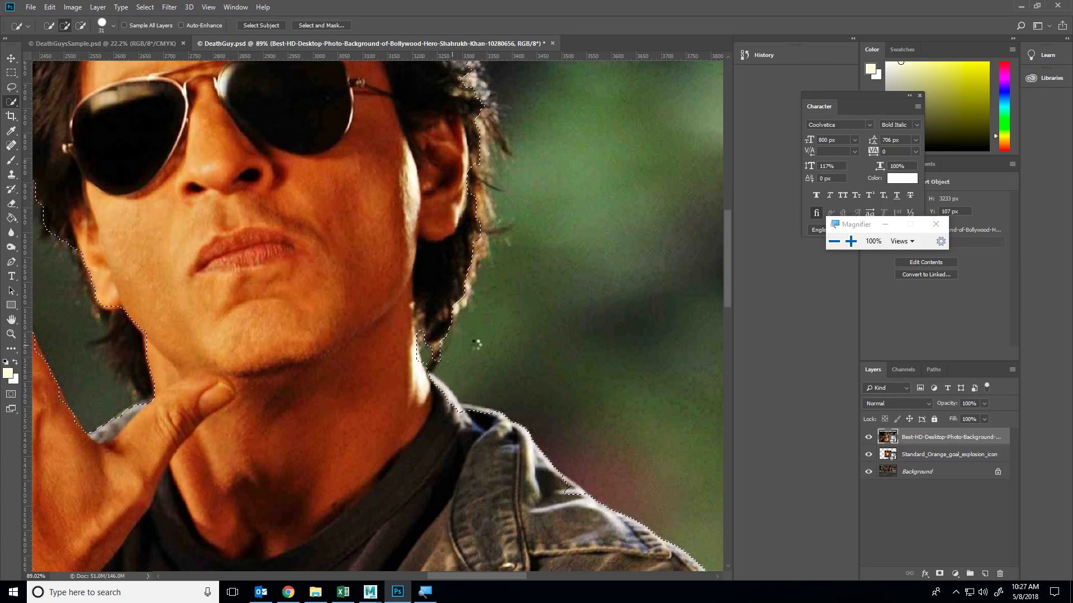
{"action": "key", "text": "alt"}
- Add the hair and ear edge and the bright hair strands to the selection
{"action": "scroll", "coordinate": [447, 380], "scroll_direction": "up", "scroll_amount": 5}
{"action": "scroll", "coordinate": [447, 380], "scroll_direction": "right", "scroll_amount": 2}
{"action": "mouse_move", "coordinate": [440, 352]}
{"action": "left_mouse_down"}
{"action": "mouse_move", "coordinate": [418, 397]}
{"action": "mouse_move", "coordinate": [442, 254]}
{"action": "mouse_move", "coordinate": [421, 331]}
{"action": "left_mouse_up"}
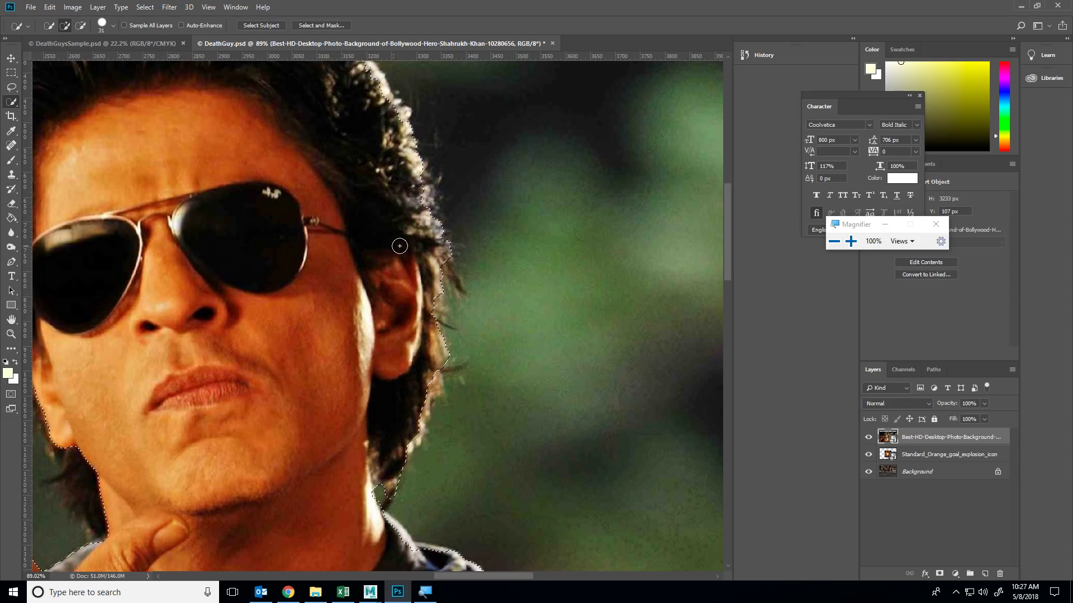
{"action": "scroll", "coordinate": [383, 249], "scroll_direction": "down", "scroll_amount": 3}
{"action": "scroll", "coordinate": [383, 249], "scroll_direction": "left", "scroll_amount": 10}
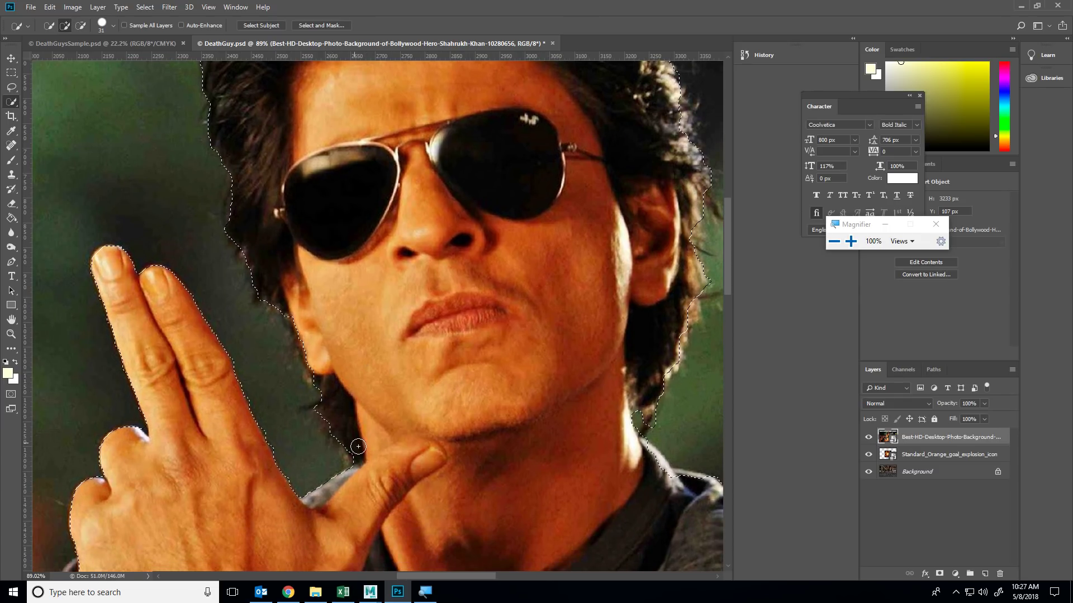
{"action": "scroll", "coordinate": [406, 227], "scroll_direction": "up", "scroll_amount": 8}
{"action": "scroll", "coordinate": [406, 227], "scroll_direction": "right", "scroll_amount": 1}
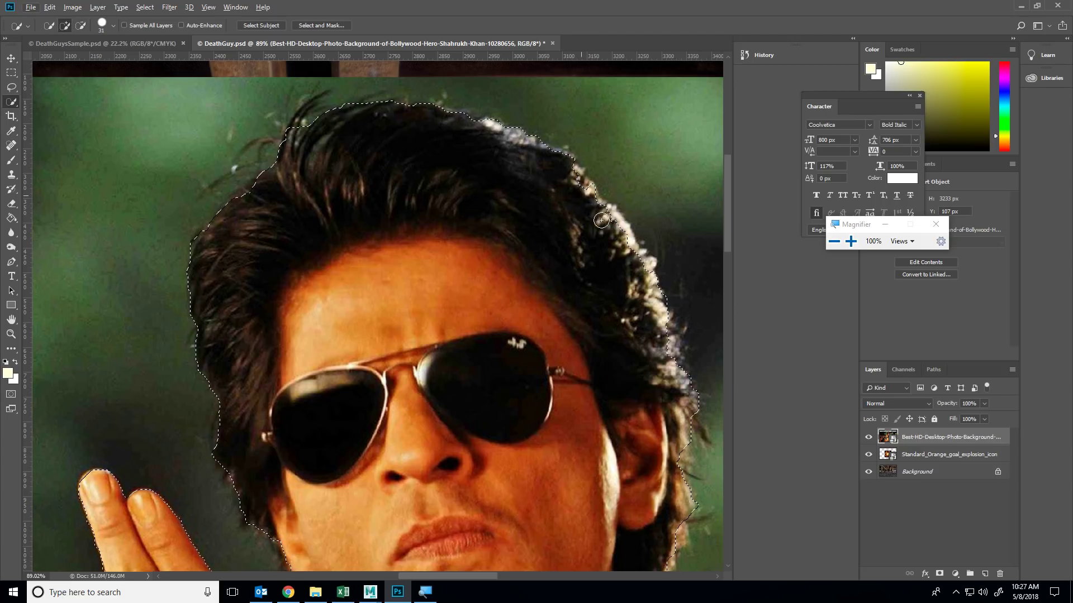
{"action": "left_click_drag", "start_coordinate": [602, 224], "coordinate": [620, 255]}
{"action": "scroll", "coordinate": [565, 311], "scroll_direction": "down", "scroll_amount": 3}
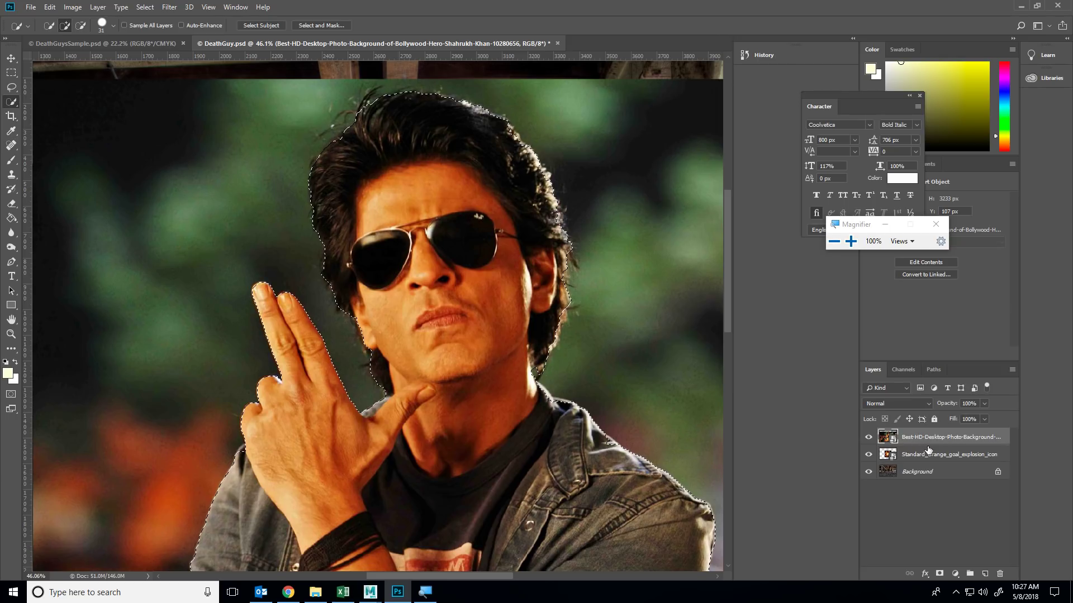
- Add a layer mask to the hero photo from the man selection, hiding the green backdrop
{"action": "left_click", "coordinate": [941, 575]}
{"action": "scroll", "coordinate": [558, 282], "scroll_direction": "up", "scroll_amount": 3}
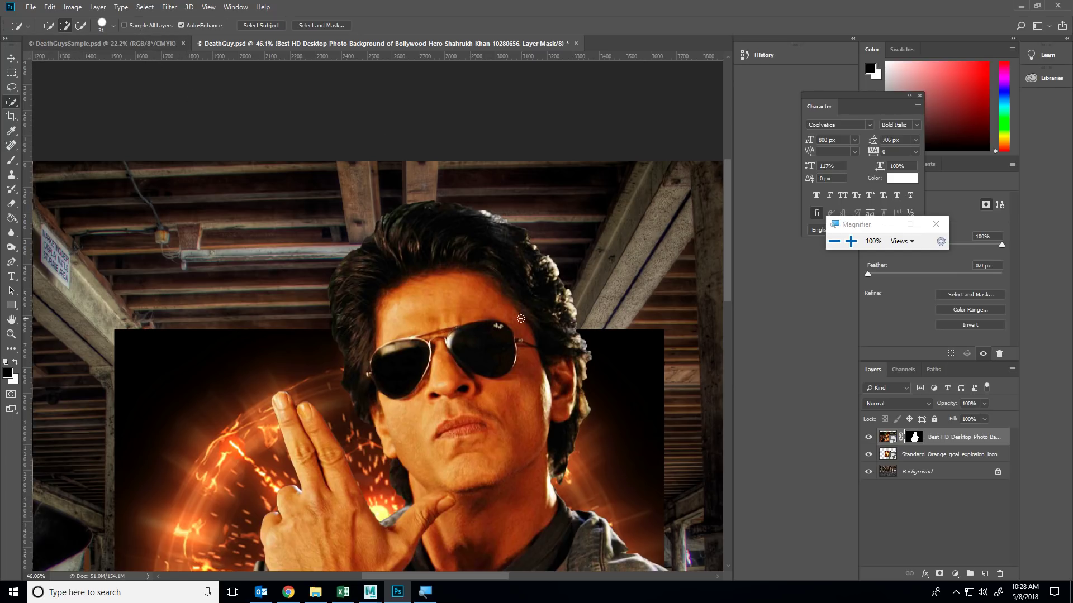
{"action": "scroll", "coordinate": [559, 365], "scroll_direction": "down", "scroll_amount": 5}
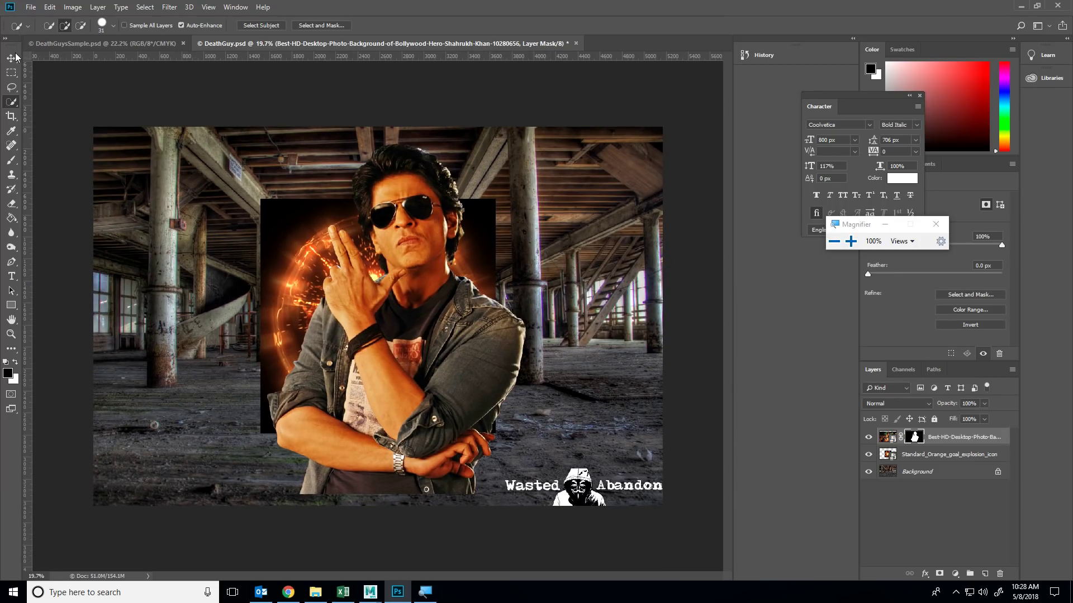
{"action": "left_click", "coordinate": [13, 57]}
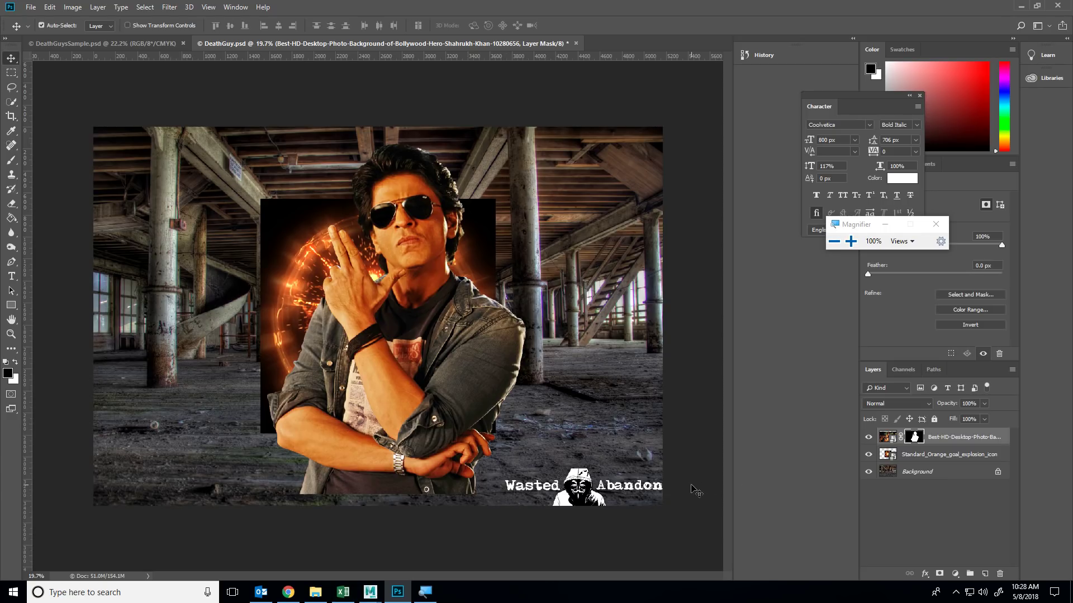
- Convert the locked warehouse Background into an editable Layer 0
{"action": "double_click", "coordinate": [948, 476]}
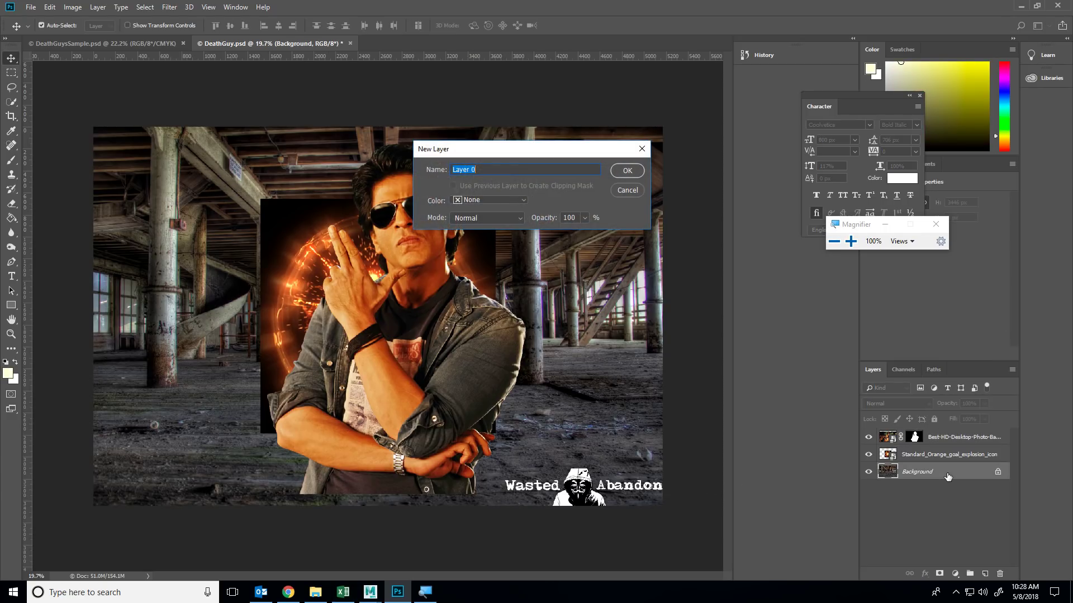
{"action": "left_click", "coordinate": [622, 176]}
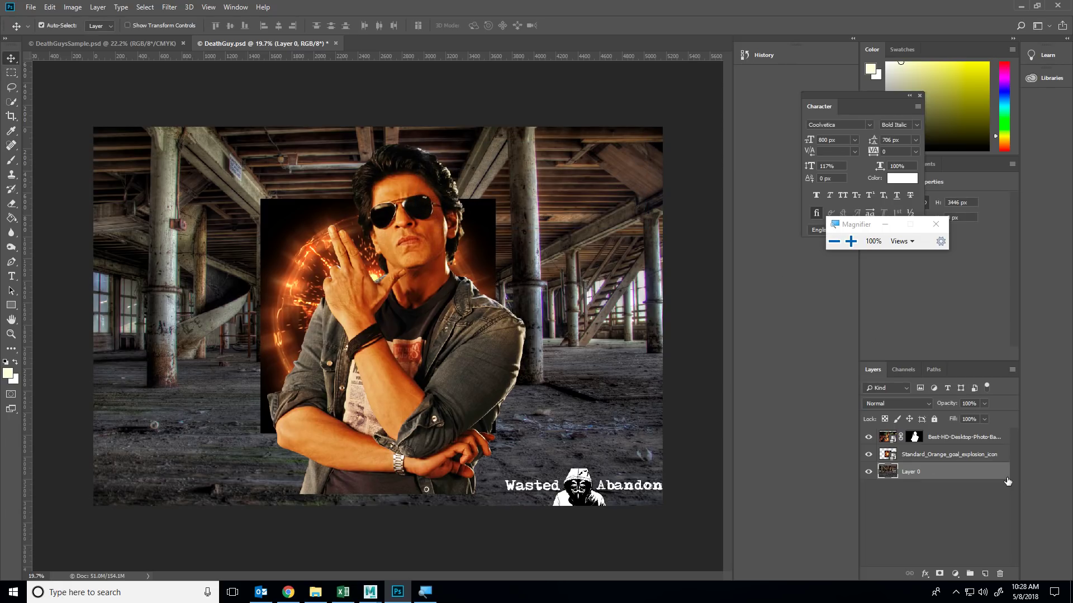
{"action": "key", "text": "ctrl+z"}
{"action": "double_click", "coordinate": [917, 474]}
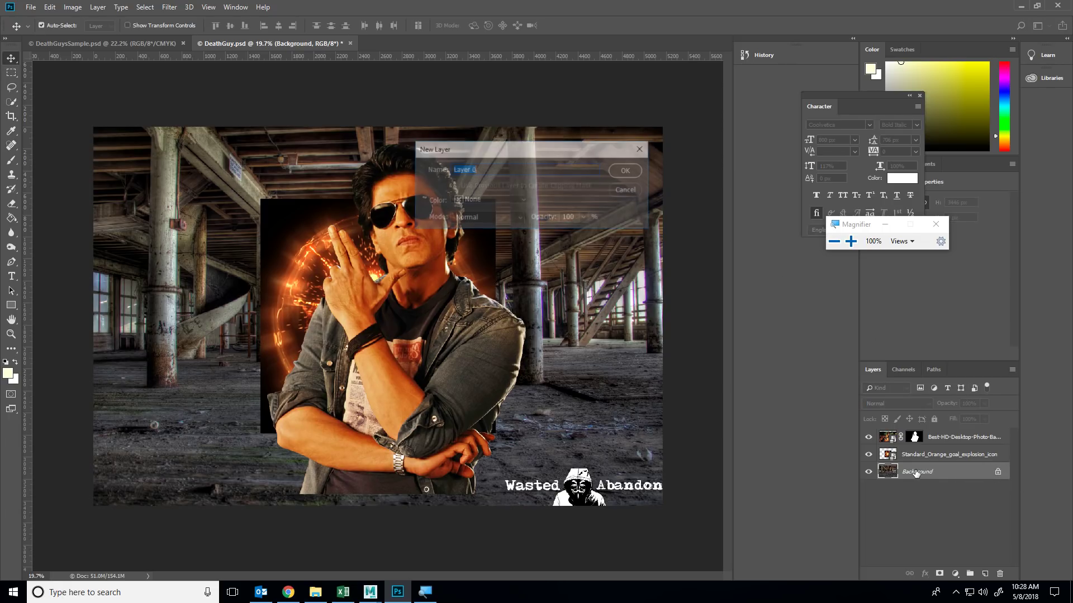
{"action": "left_click", "coordinate": [628, 171]}
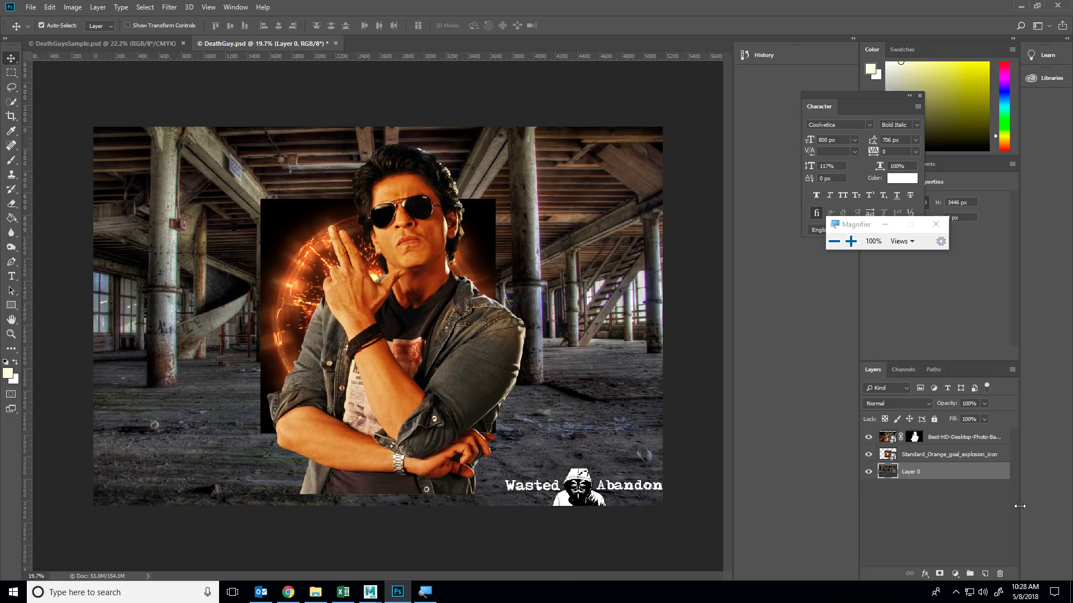
- Lasso around the Wasted Abandon watermark on the warehouse floor
{"action": "left_click", "coordinate": [11, 88]}
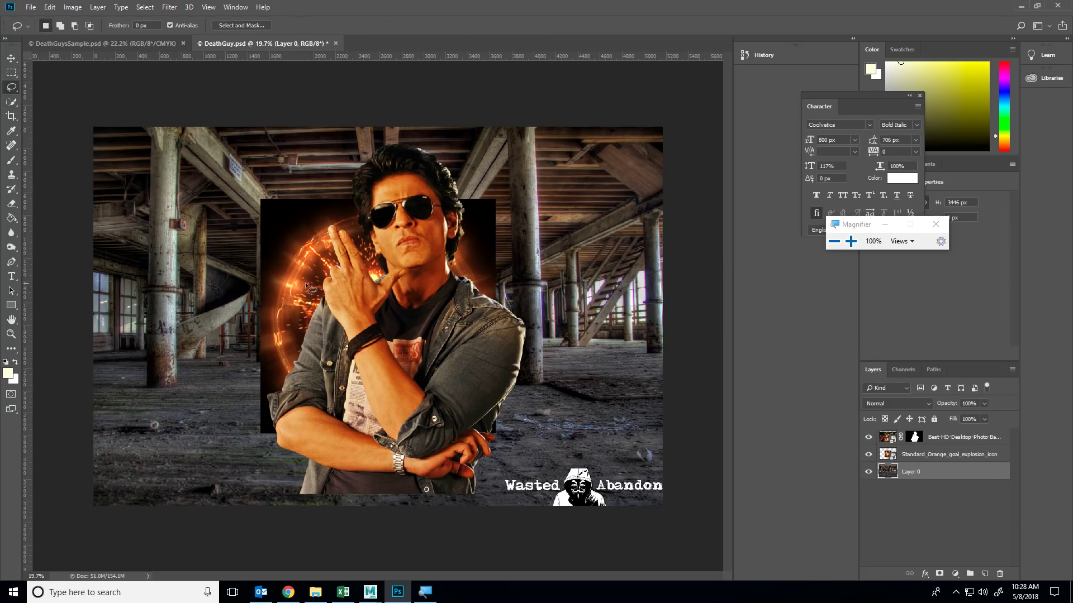
{"action": "left_click_drag", "start_coordinate": [559, 457], "coordinate": [491, 472]}
{"action": "left_click_drag", "start_coordinate": [537, 503], "coordinate": [605, 525]}
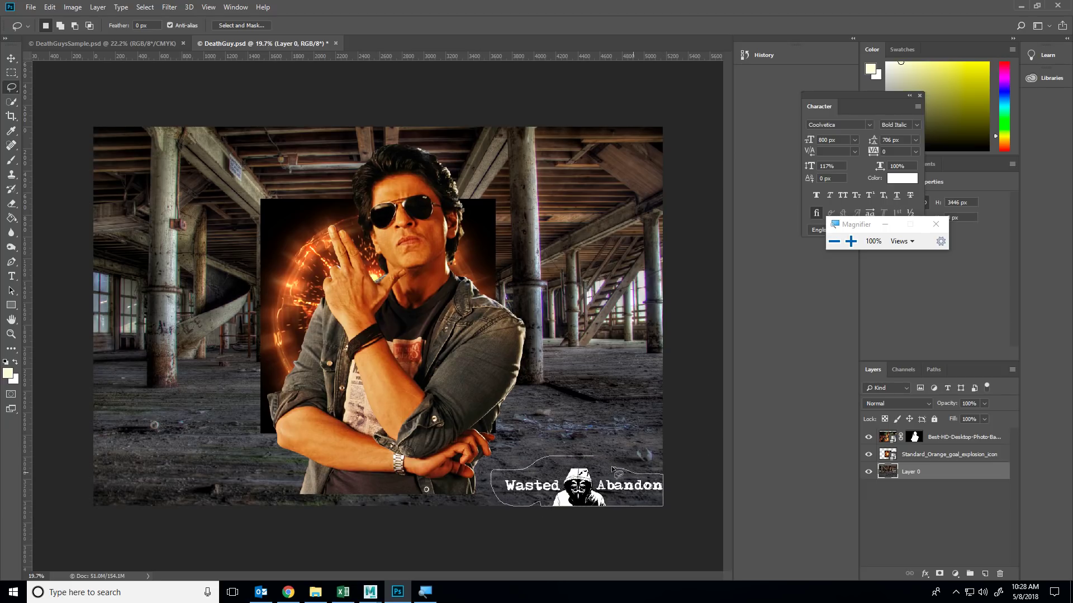
{"action": "mouse_move", "coordinate": [612, 467]}
{"action": "left_mouse_down"}
{"action": "mouse_move", "coordinate": [593, 465]}
{"action": "mouse_move", "coordinate": [506, 374]}
{"action": "left_mouse_up"}
{"action": "scroll", "coordinate": [616, 529], "scroll_direction": "up", "scroll_amount": 9}
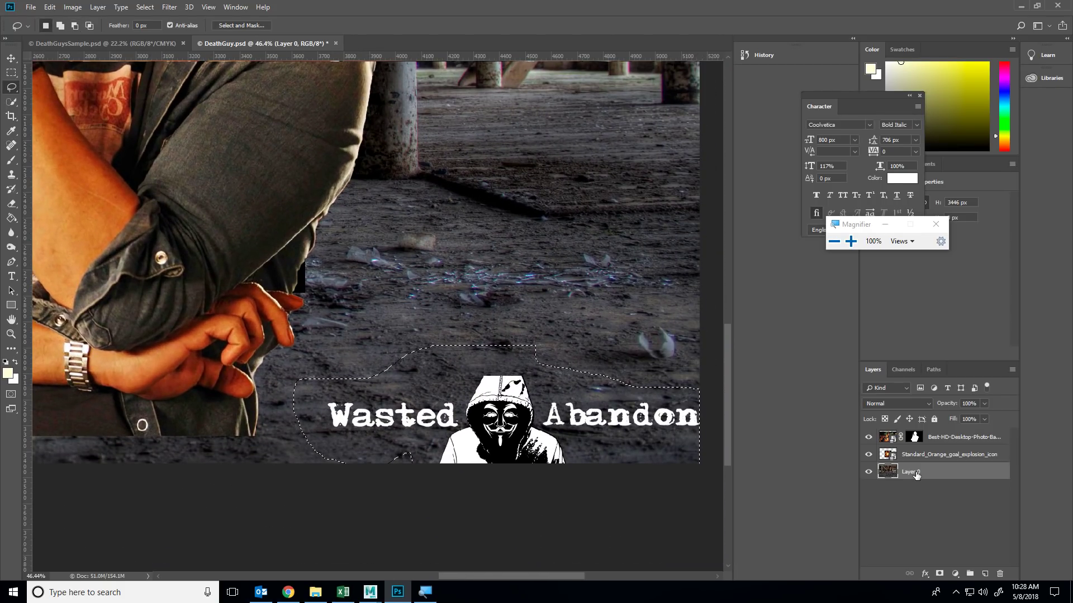
- Content-Aware Fill the watermark selection, then deselect
{"action": "left_click", "coordinate": [45, 6]}
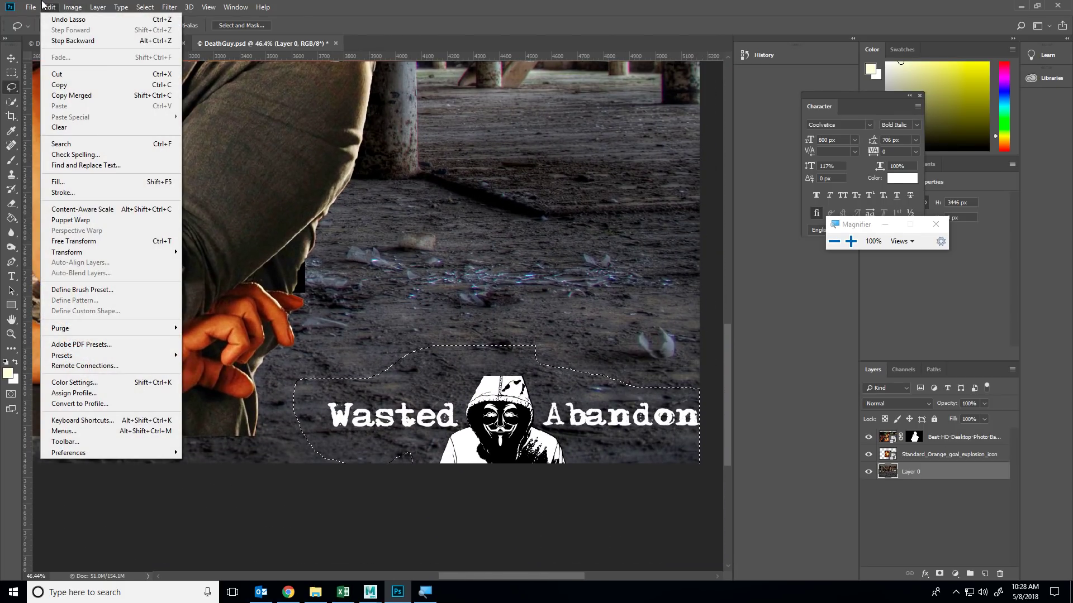
{"action": "left_click", "coordinate": [58, 182]}
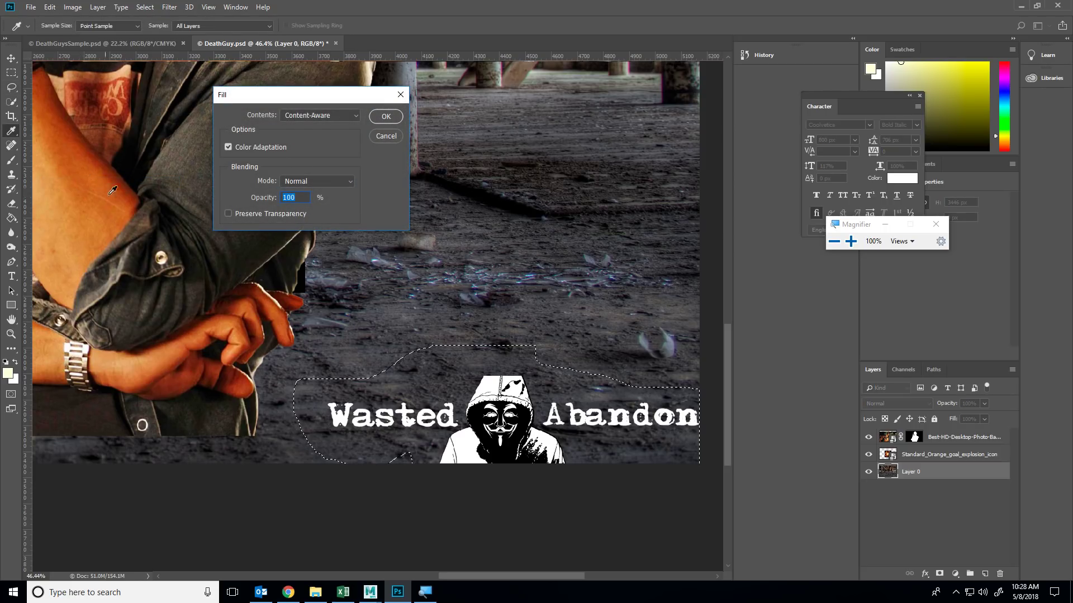
{"action": "left_click", "coordinate": [342, 116]}
{"action": "left_click", "coordinate": [341, 117]}
{"action": "left_click", "coordinate": [340, 117]}
{"action": "left_click", "coordinate": [342, 120]}
{"action": "left_click", "coordinate": [386, 117]}
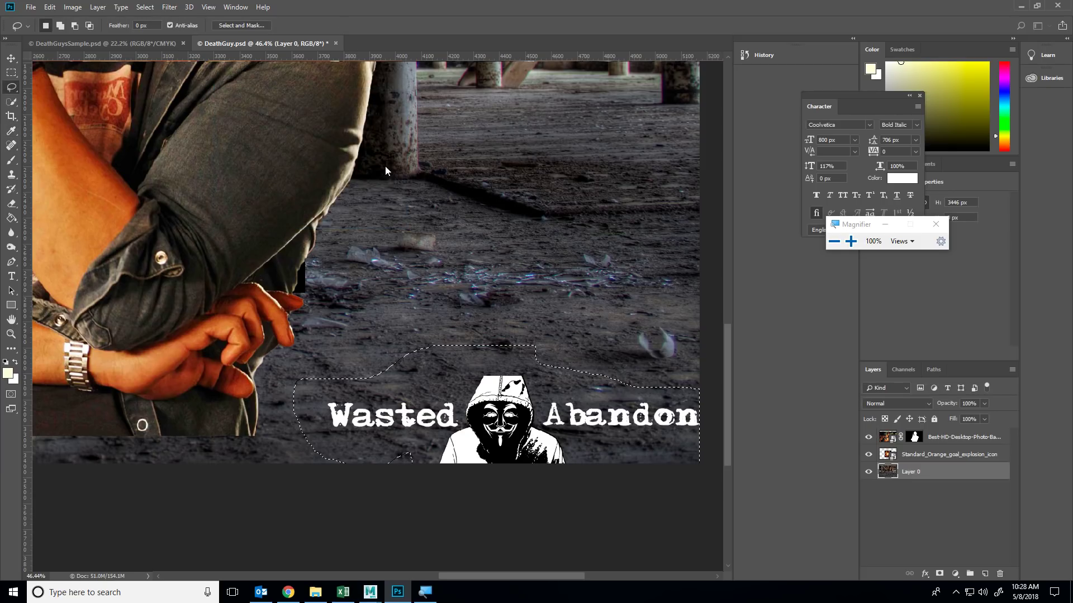
{"action": "key", "text": "ctrl+d"}
{"action": "scroll", "coordinate": [454, 352], "scroll_direction": "down", "scroll_amount": 3}
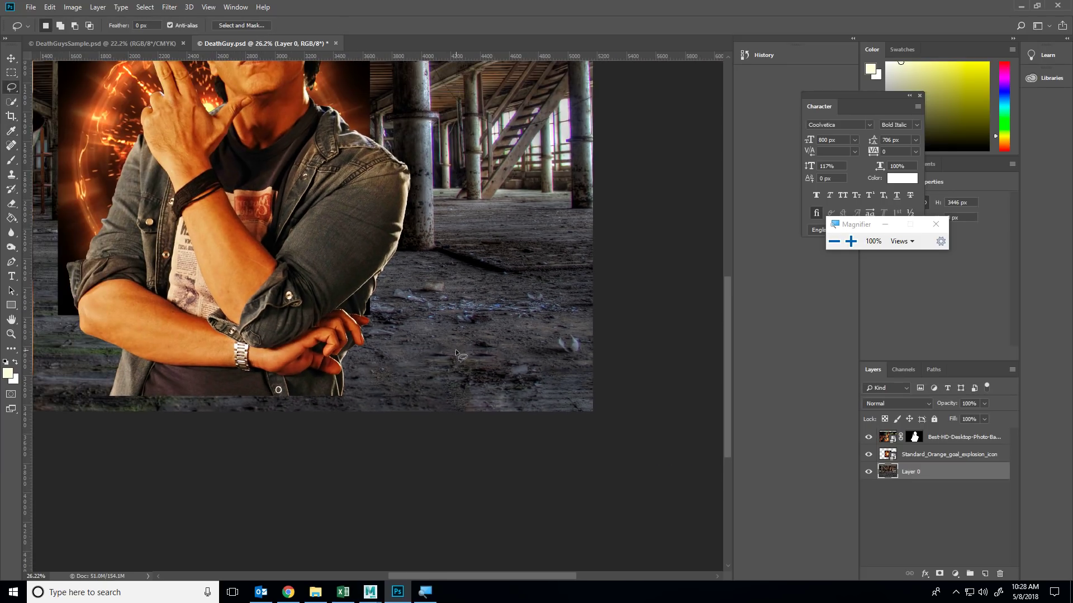
{"action": "scroll", "coordinate": [467, 311], "scroll_direction": "down", "scroll_amount": 2}
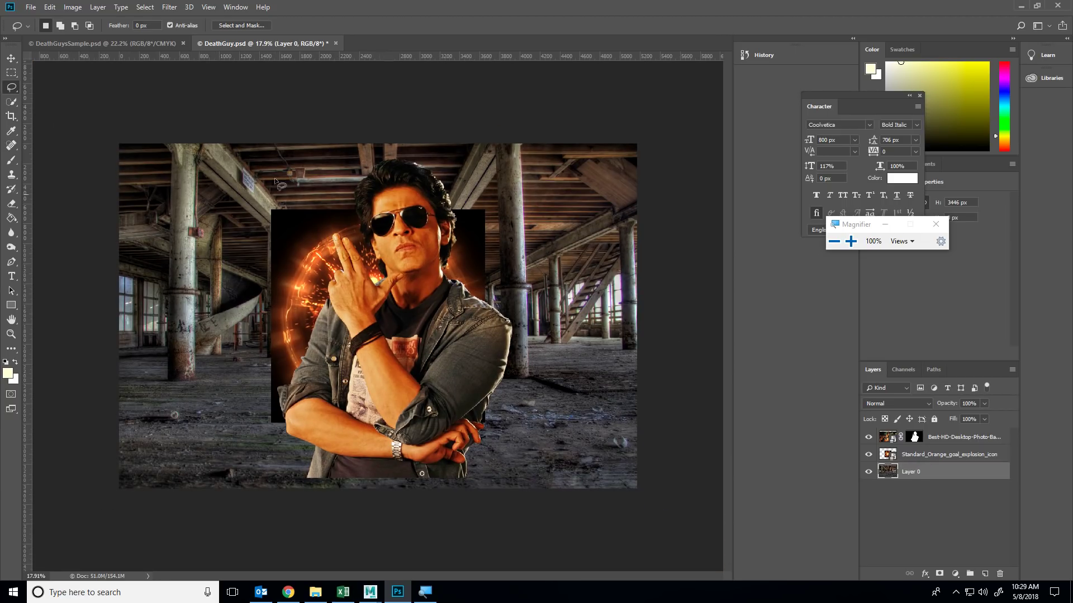
- Move the man's layer right and down, Free Transform it to about 80%, then nudge into place
{"action": "left_click", "coordinate": [12, 57]}
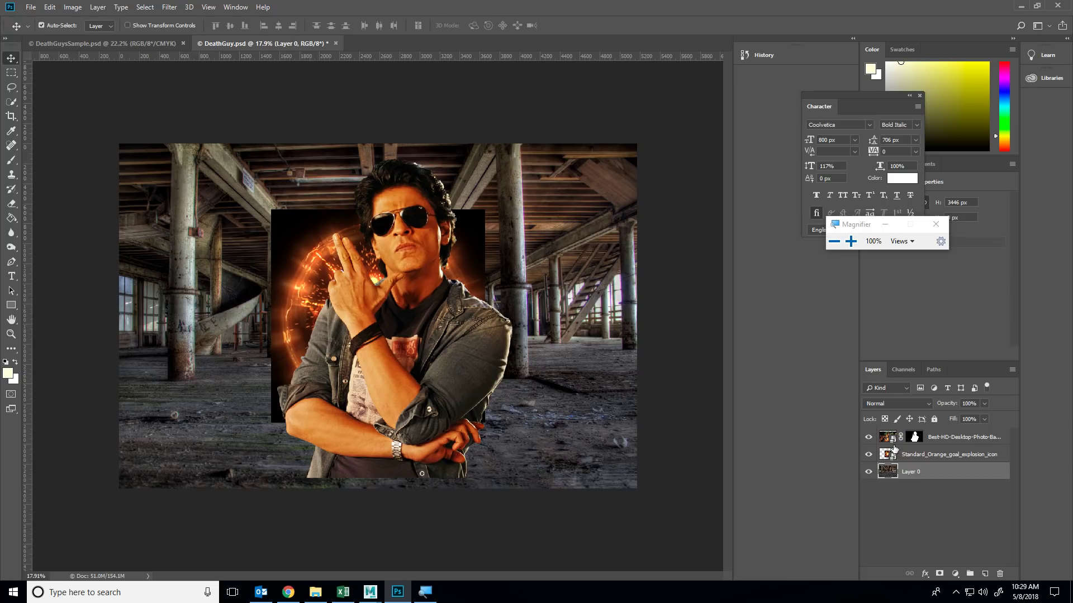
{"action": "left_click", "coordinate": [893, 444]}
{"action": "left_click_drag", "start_coordinate": [362, 323], "coordinate": [419, 332]}
{"action": "key", "text": "ctrl+t"}
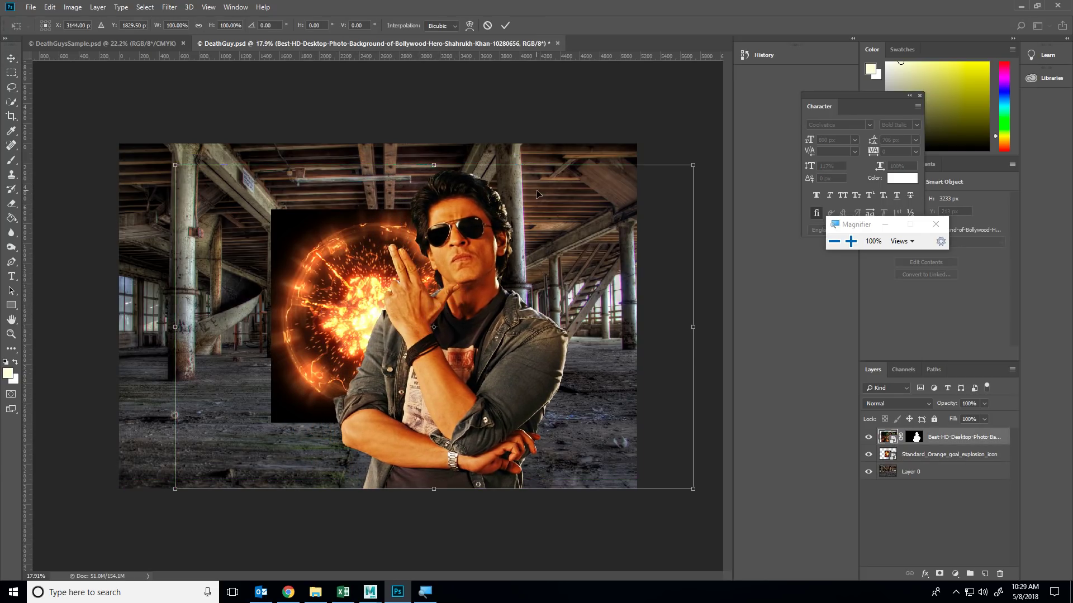
{"action": "left_click_drag", "start_coordinate": [174, 162], "coordinate": [228, 189]}
{"action": "key", "text": "Return"}
{"action": "left_click_drag", "start_coordinate": [448, 306], "coordinate": [471, 331]}
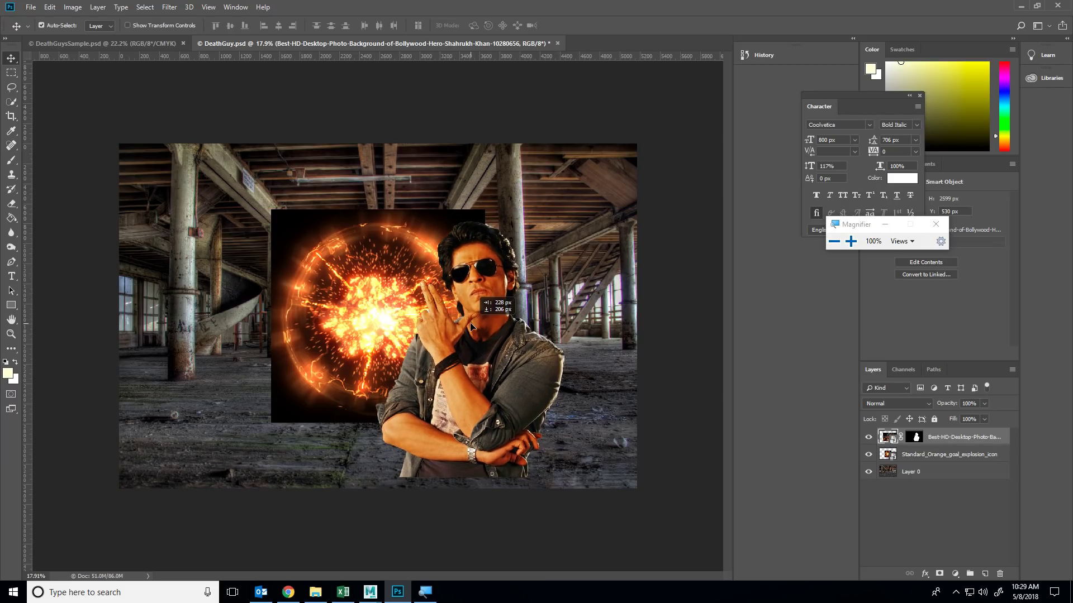
{"action": "left_click_drag", "start_coordinate": [471, 327], "coordinate": [474, 338]}
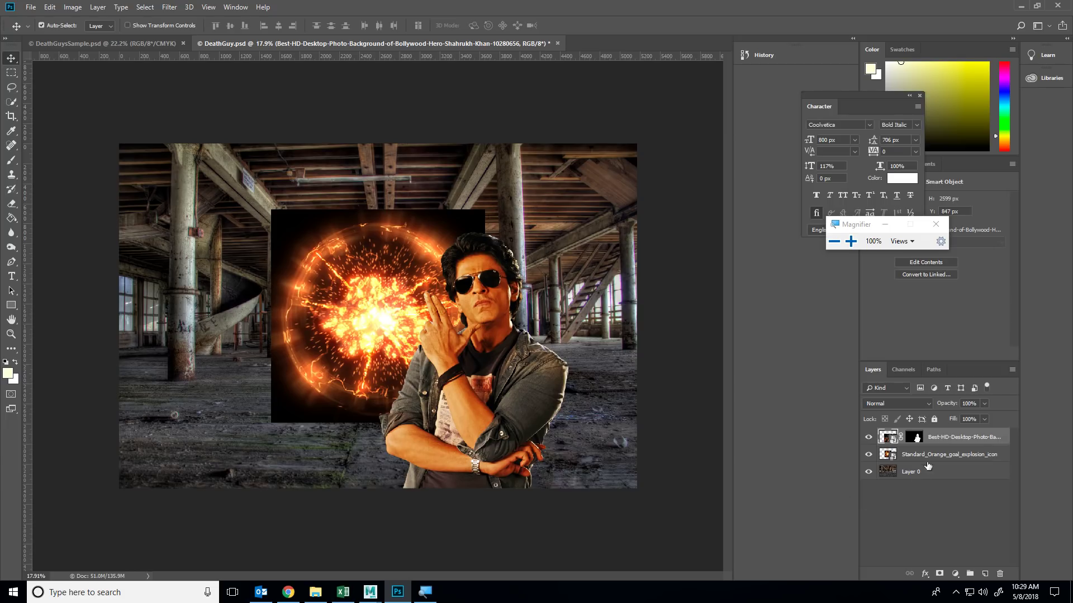
- Set the explosion layer's blending mode to Lighten to drop its black
{"action": "left_click", "coordinate": [955, 456]}
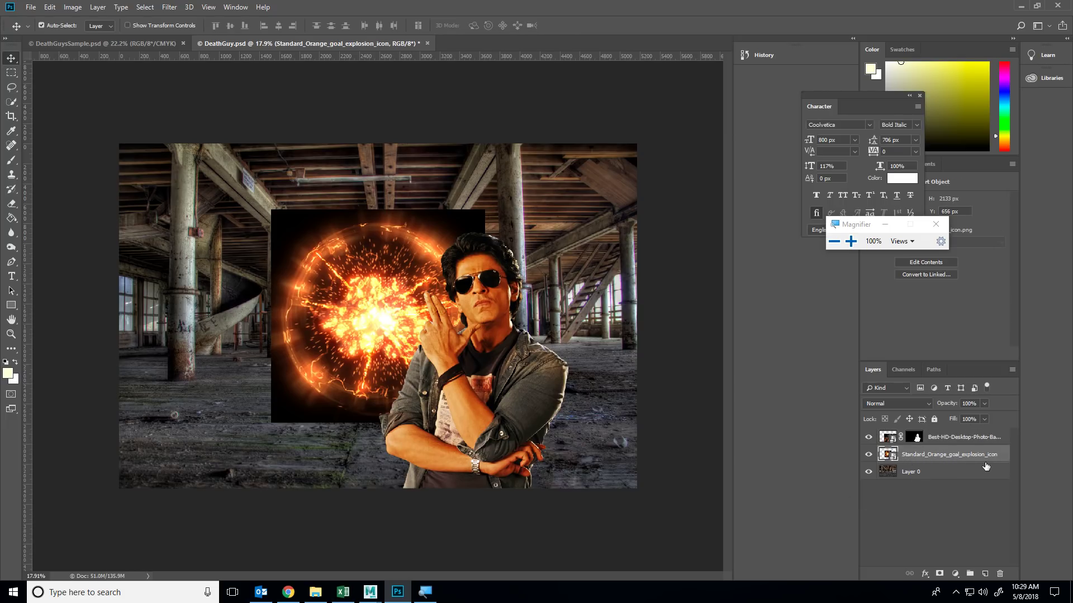
{"action": "left_click", "coordinate": [906, 403]}
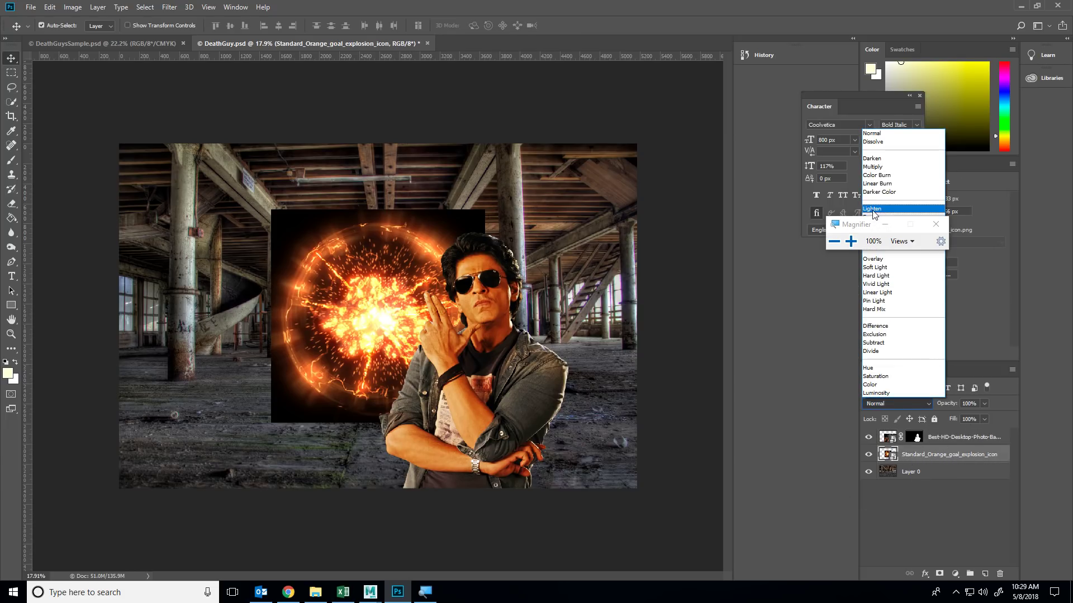
{"action": "left_click", "coordinate": [922, 220]}
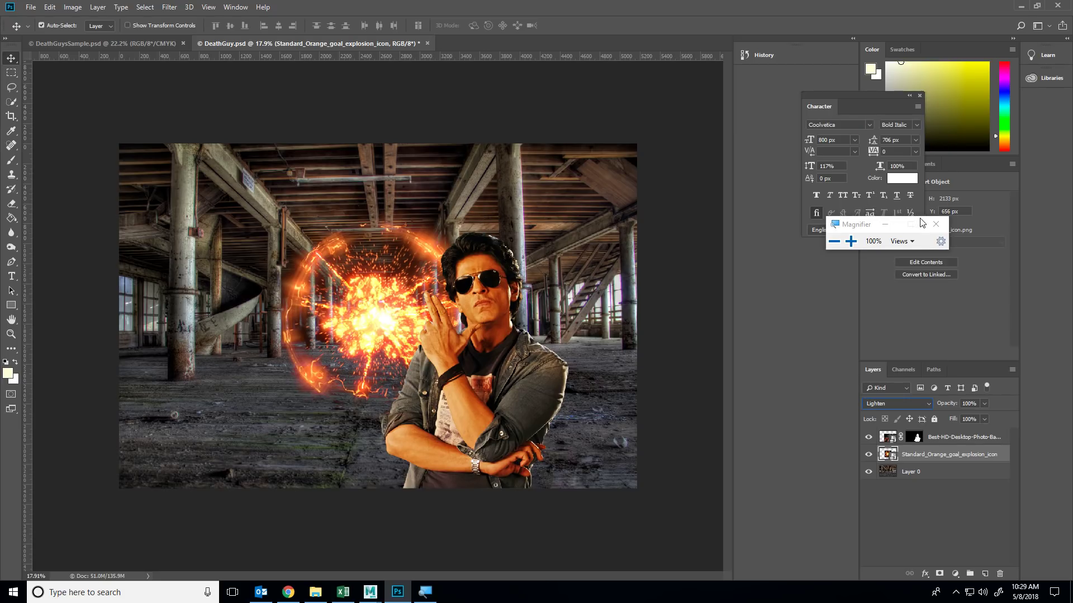
- Nudge the cut-out man slightly right, then select the warehouse Layer 0
{"action": "left_click", "coordinate": [894, 440]}
{"action": "left_click_drag", "start_coordinate": [505, 400], "coordinate": [530, 400]}
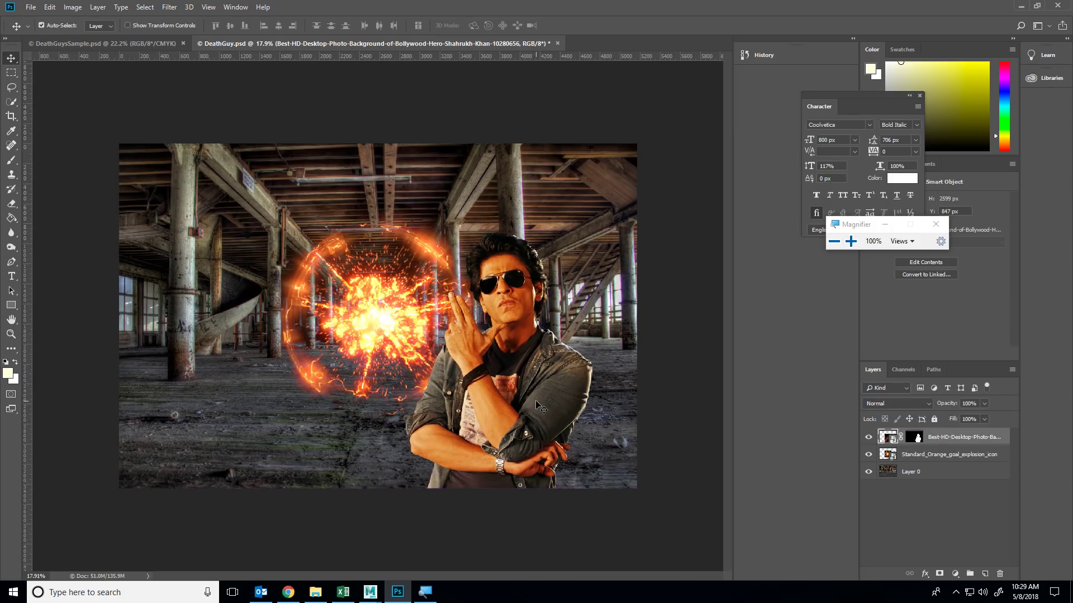
{"action": "left_click", "coordinate": [883, 457]}
{"action": "left_click", "coordinate": [884, 473]}
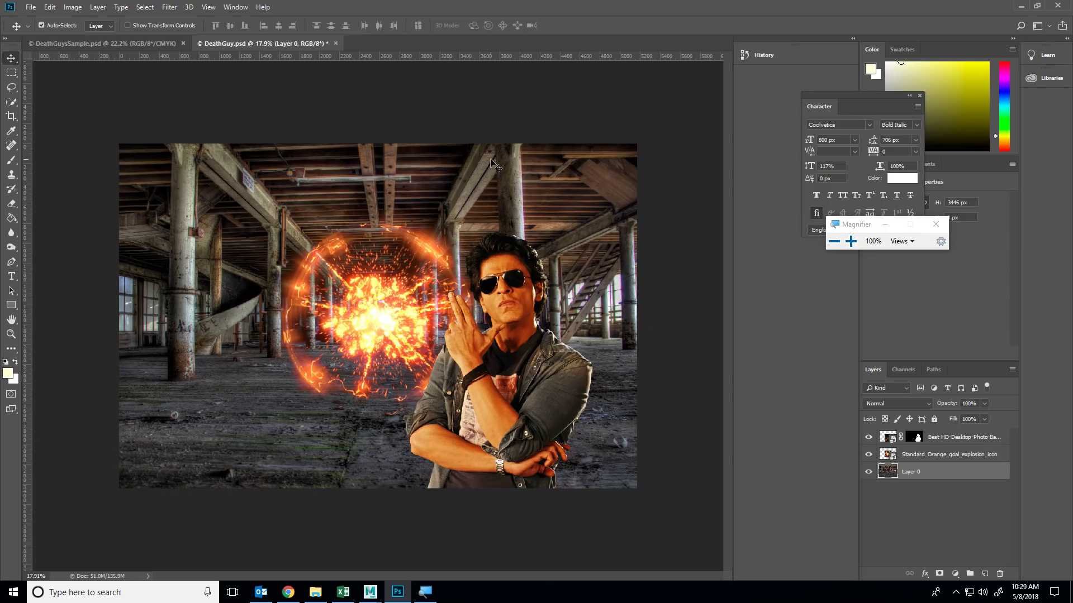
{"action": "scroll", "coordinate": [549, 292], "scroll_direction": "up", "scroll_amount": 5}
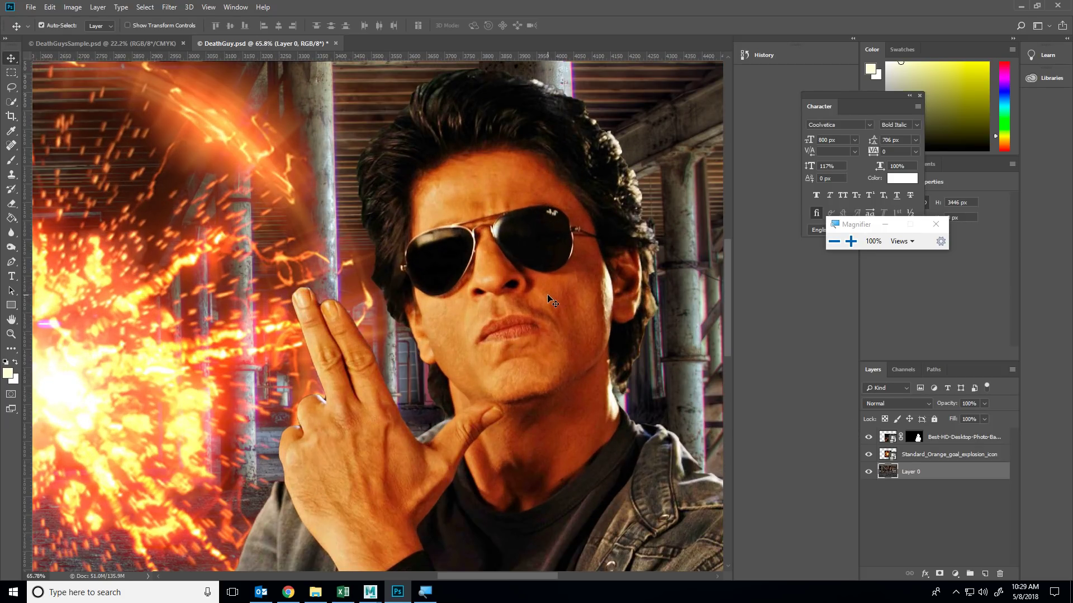
{"action": "scroll", "coordinate": [483, 274], "scroll_direction": "down", "scroll_amount": 5}
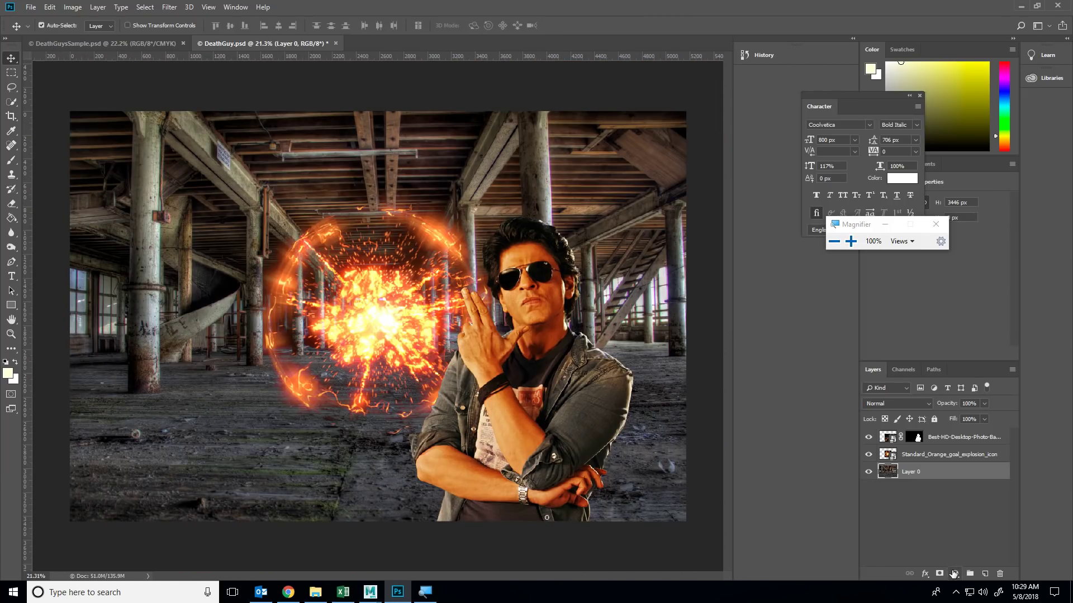
- Add a Curves adjustment layer above Layer 0 and clear panels out of the way
{"action": "left_click", "coordinate": [954, 574]}
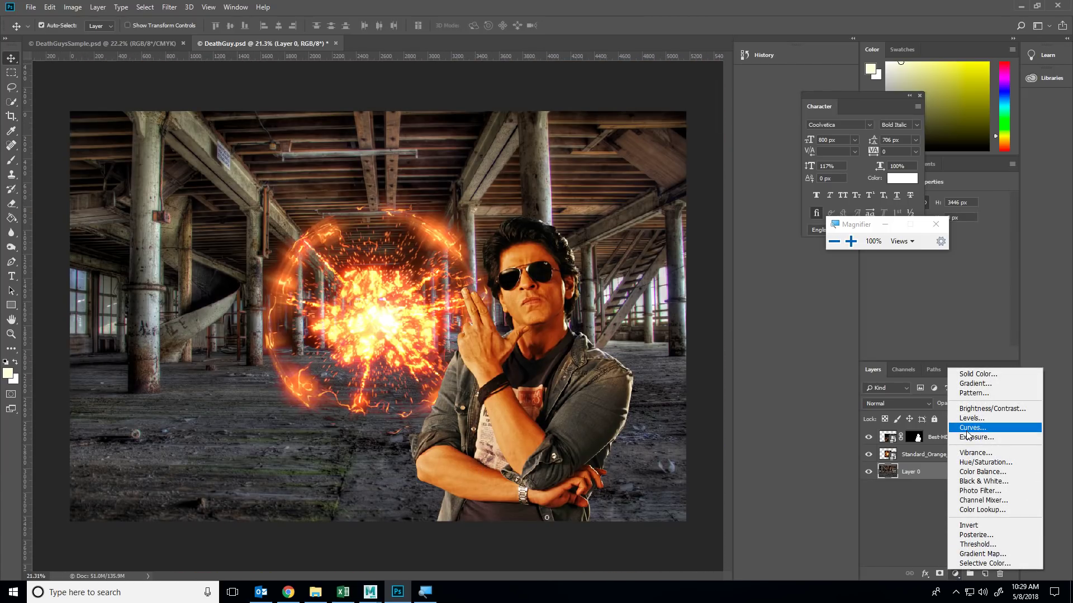
{"action": "left_click", "coordinate": [967, 434]}
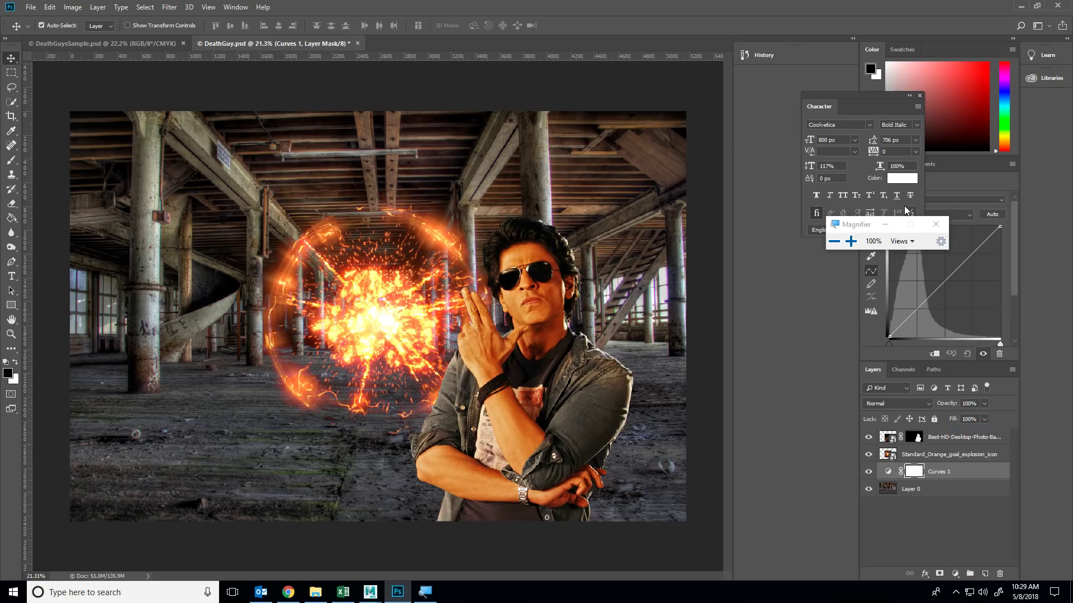
{"action": "left_click_drag", "start_coordinate": [884, 108], "coordinate": [648, 86]}
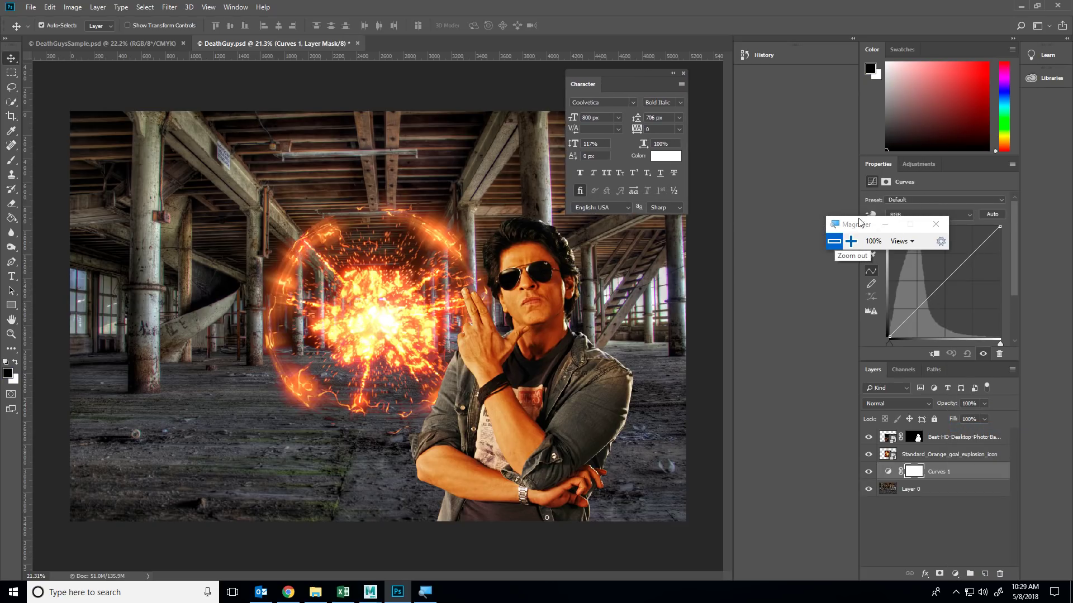
{"action": "left_click_drag", "start_coordinate": [859, 222], "coordinate": [756, 166]}
- Raise the Red channel curve and pull the Blue channel curve down to warm the warehouse
{"action": "left_click", "coordinate": [904, 215]}
{"action": "left_click", "coordinate": [899, 231]}
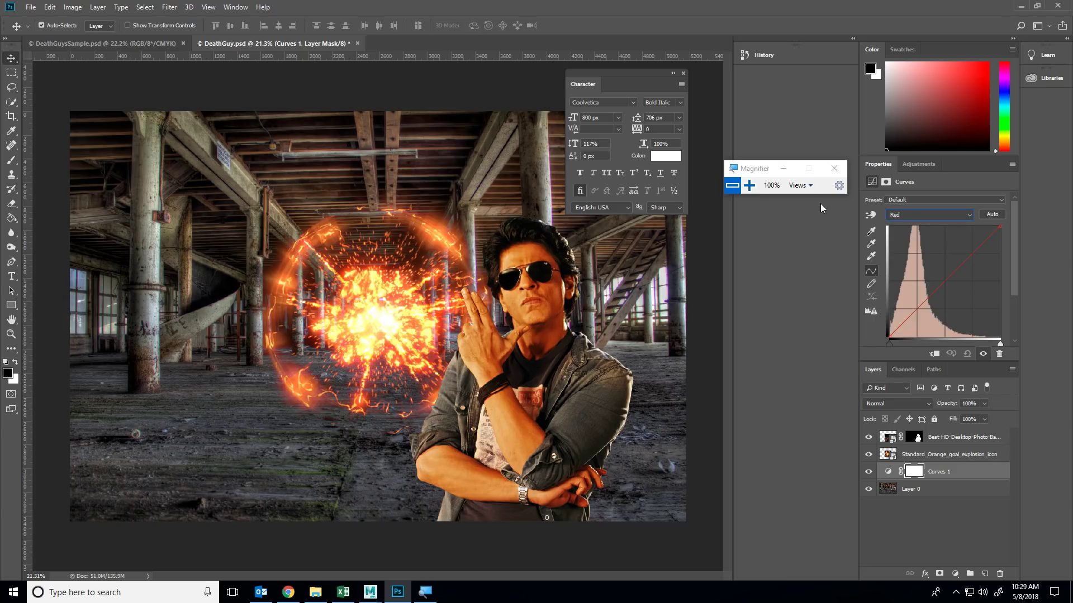
{"action": "left_click", "coordinate": [749, 185]}
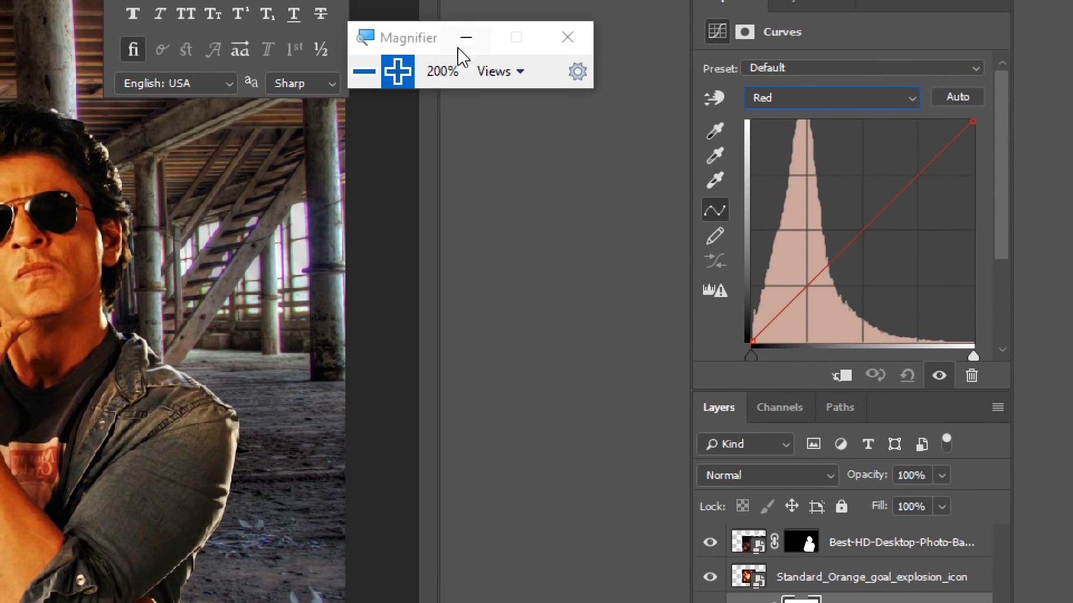
{"action": "left_click_drag", "start_coordinate": [858, 226], "coordinate": [849, 211]}
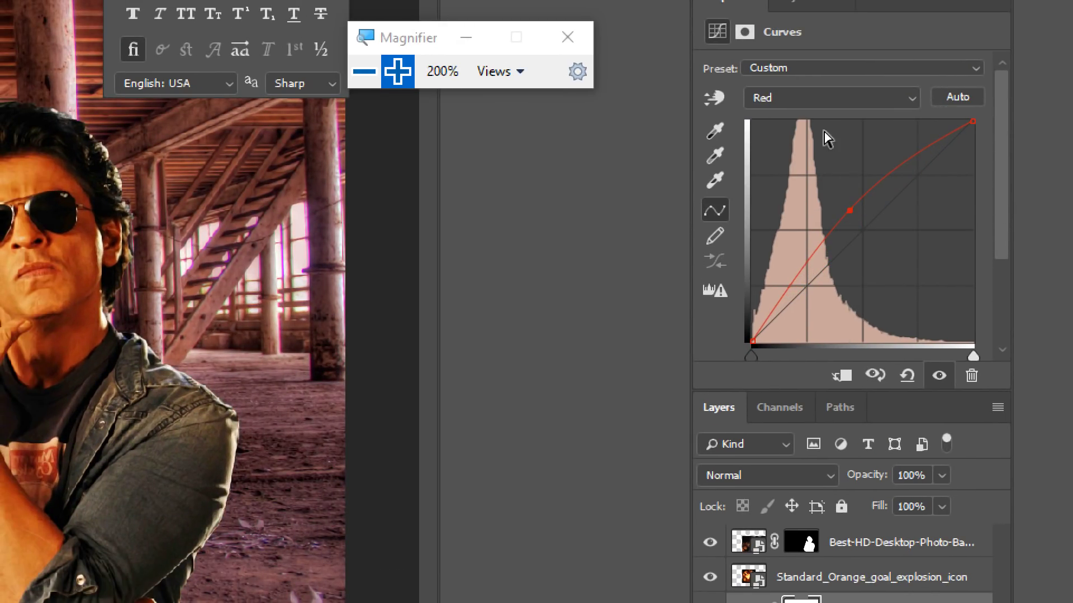
{"action": "left_click", "coordinate": [799, 67]}
{"action": "left_click", "coordinate": [788, 70]}
{"action": "left_click", "coordinate": [805, 98]}
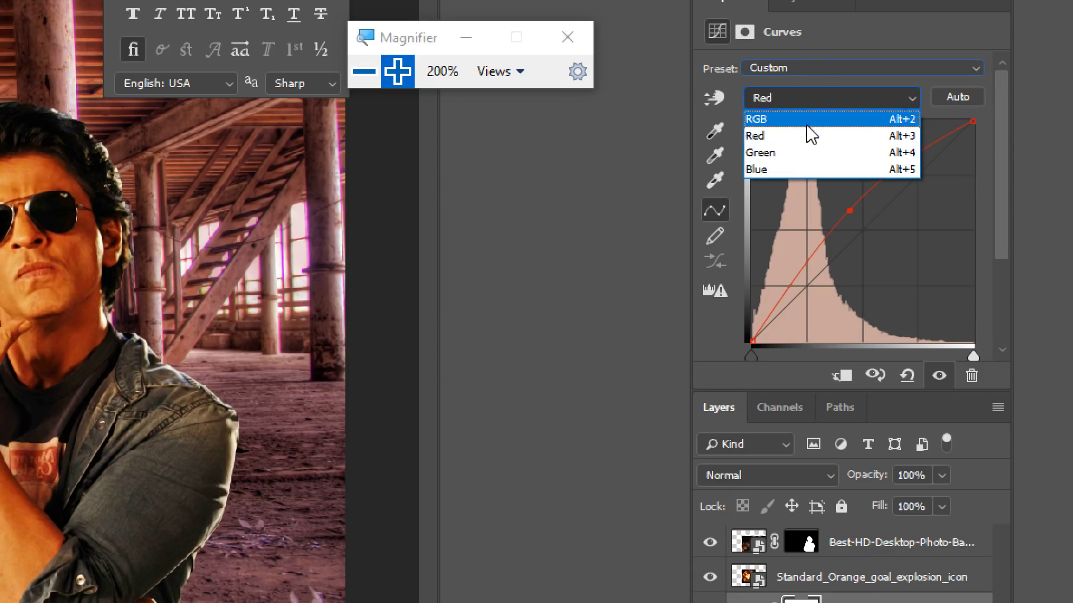
{"action": "left_click", "coordinate": [810, 169]}
{"action": "left_click_drag", "start_coordinate": [873, 223], "coordinate": [893, 238]}
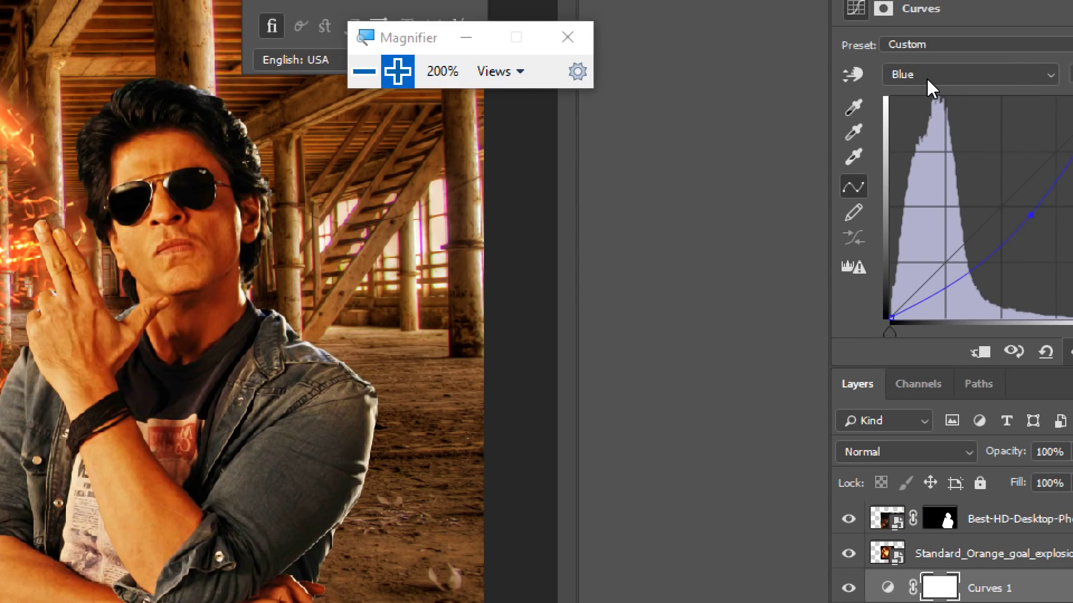
- Push the red curve higher and lower the blue curve a little more
{"action": "left_click", "coordinate": [927, 75]}
{"action": "left_click", "coordinate": [910, 107]}
{"action": "left_click_drag", "start_coordinate": [987, 187], "coordinate": [984, 179]}
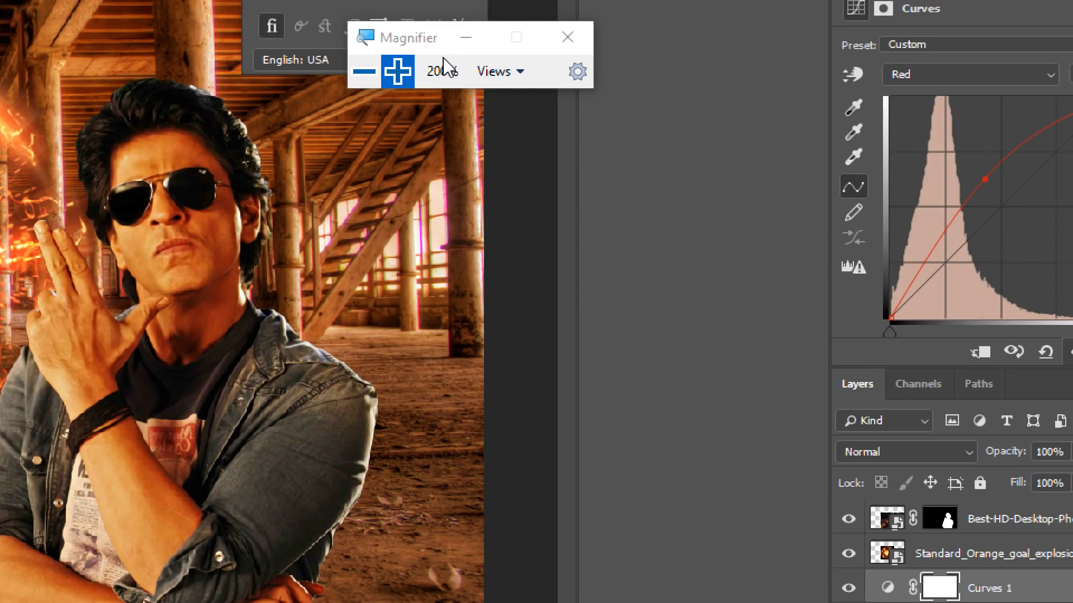
{"action": "left_click", "coordinate": [943, 72]}
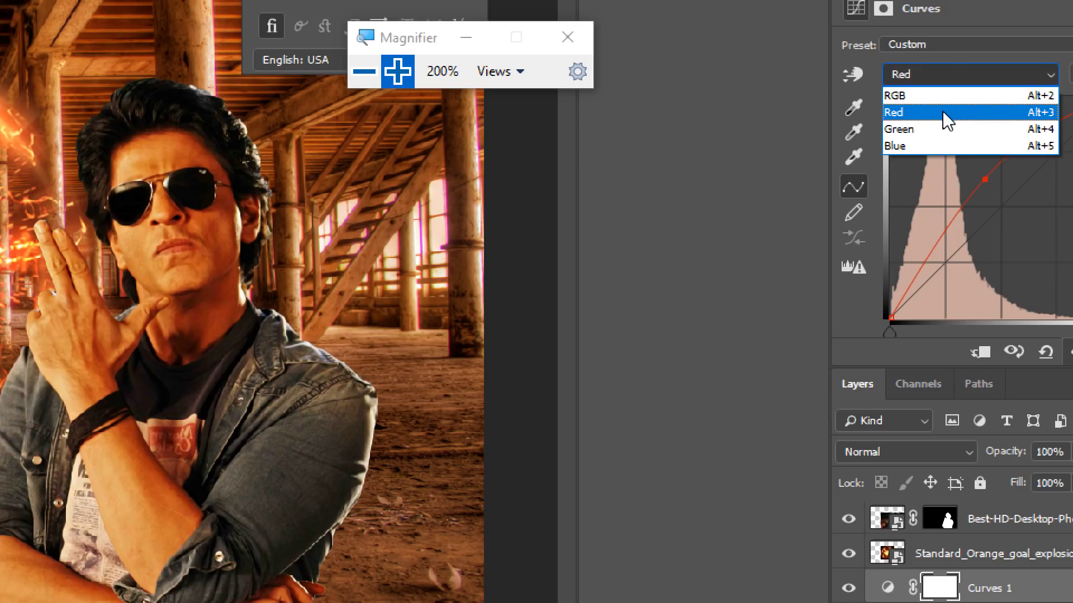
{"action": "left_click", "coordinate": [934, 146]}
{"action": "left_click_drag", "start_coordinate": [1027, 222], "coordinate": [1035, 217]}
{"action": "left_click", "coordinate": [364, 70]}
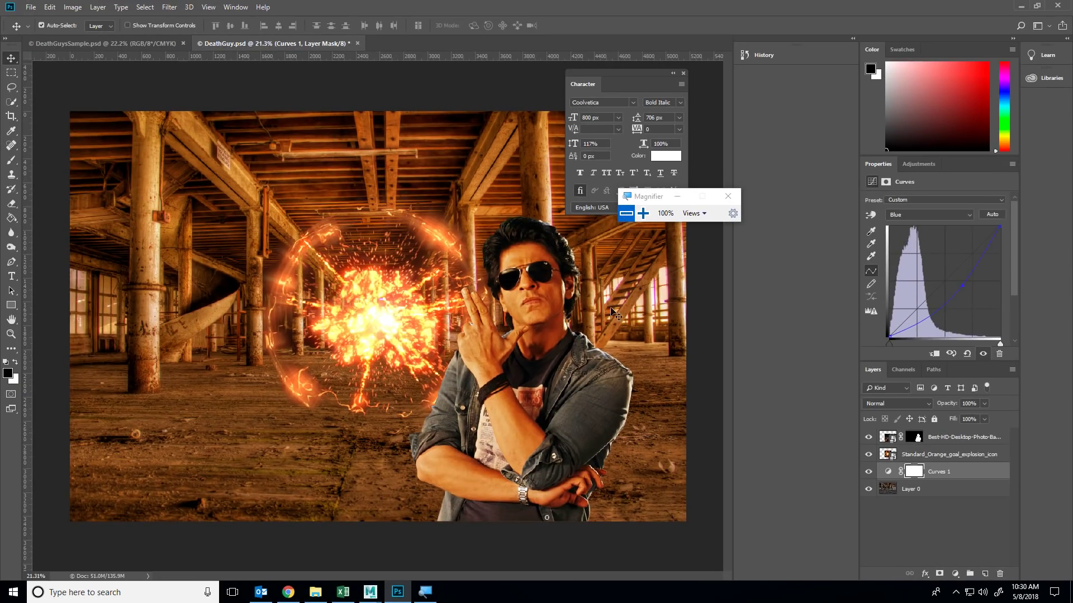
- Toggle the Curves 1 layer's visibility to compare the warm tone with the original
{"action": "left_click", "coordinate": [868, 472]}
{"action": "left_click", "coordinate": [868, 472]}
{"action": "left_click", "coordinate": [868, 472]}
{"action": "left_click", "coordinate": [868, 472]}
{"action": "left_click", "coordinate": [868, 472]}
{"action": "left_click", "coordinate": [868, 472]}
{"action": "mouse_move", "coordinate": [890, 474]}
{"action": "left_mouse_down"}
{"action": "mouse_move", "coordinate": [892, 436]}
{"action": "mouse_move", "coordinate": [891, 479]}
{"action": "left_mouse_up"}
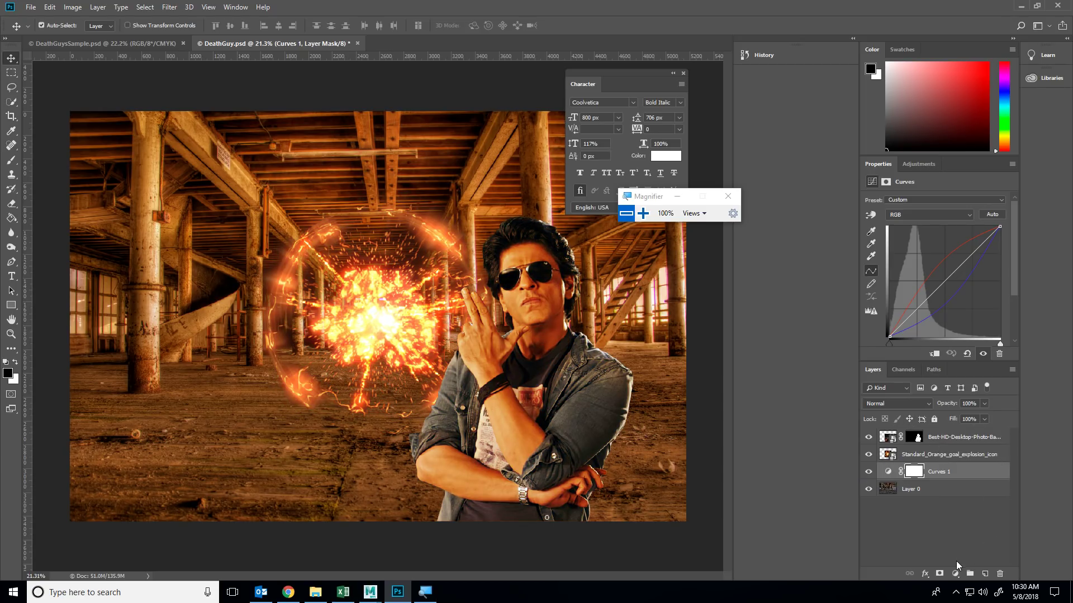
- Add a Curves 2 adjustment layer with the RGB curve bowed upward to brighten
{"action": "left_click", "coordinate": [955, 573]}
{"action": "left_click", "coordinate": [990, 435]}
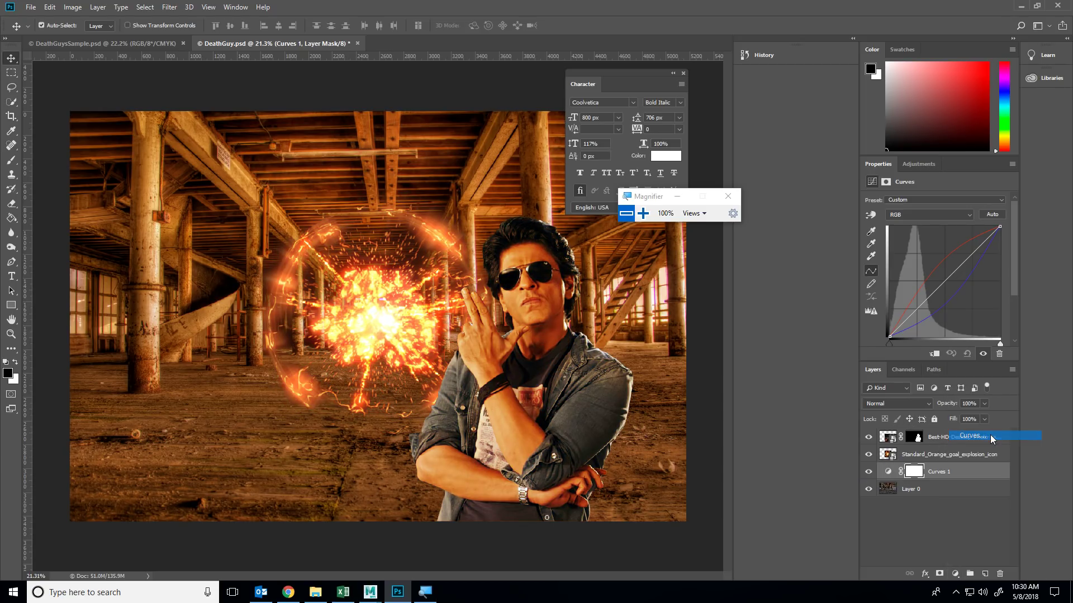
{"action": "left_click_drag", "start_coordinate": [944, 285], "coordinate": [928, 254]}
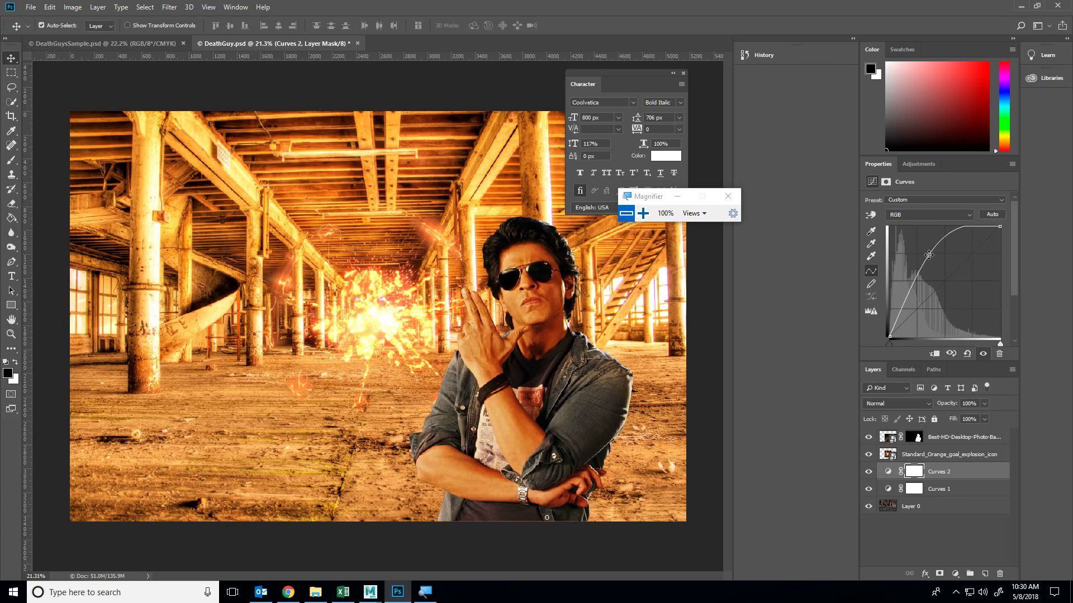
- Invert the Curves 2 mask to black so the brightening is hidden
{"action": "left_click", "coordinate": [910, 474]}
{"action": "left_click", "coordinate": [22, 217]}
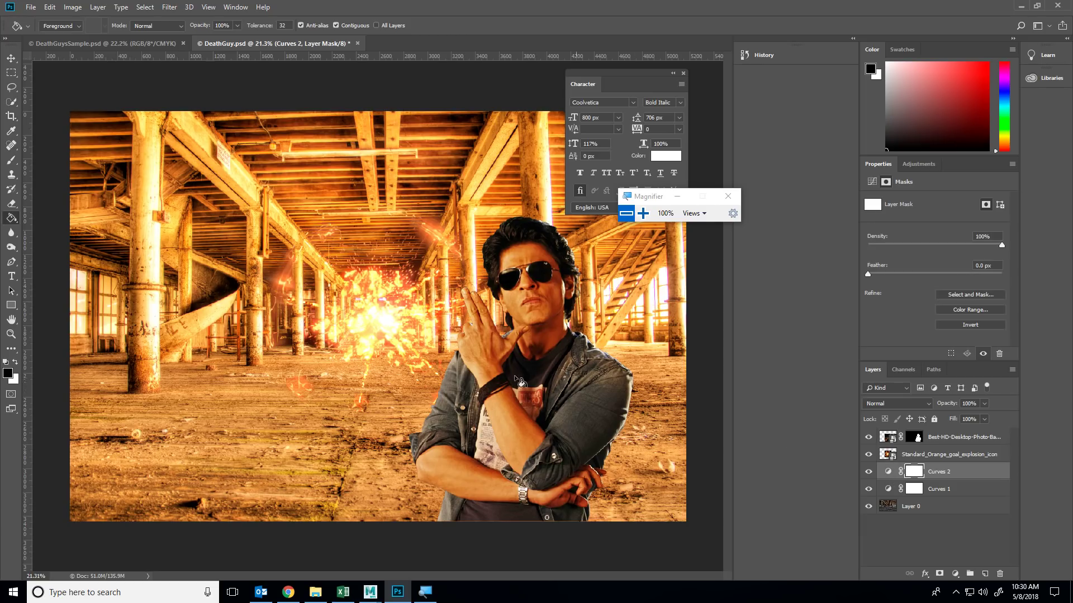
{"action": "key", "text": "ctrl+i"}
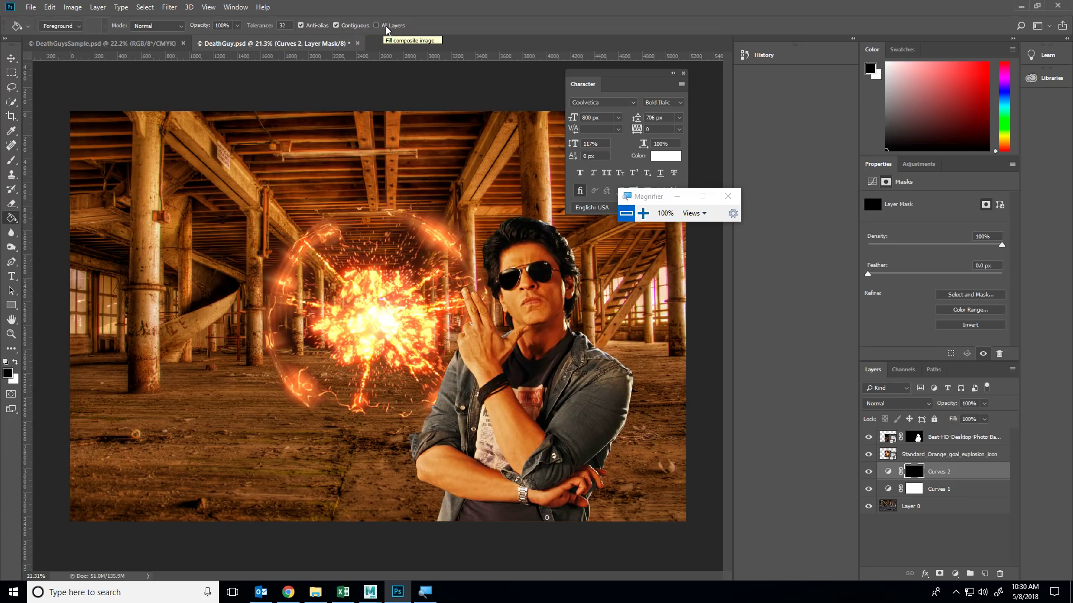
{"action": "left_click", "coordinate": [11, 161]}
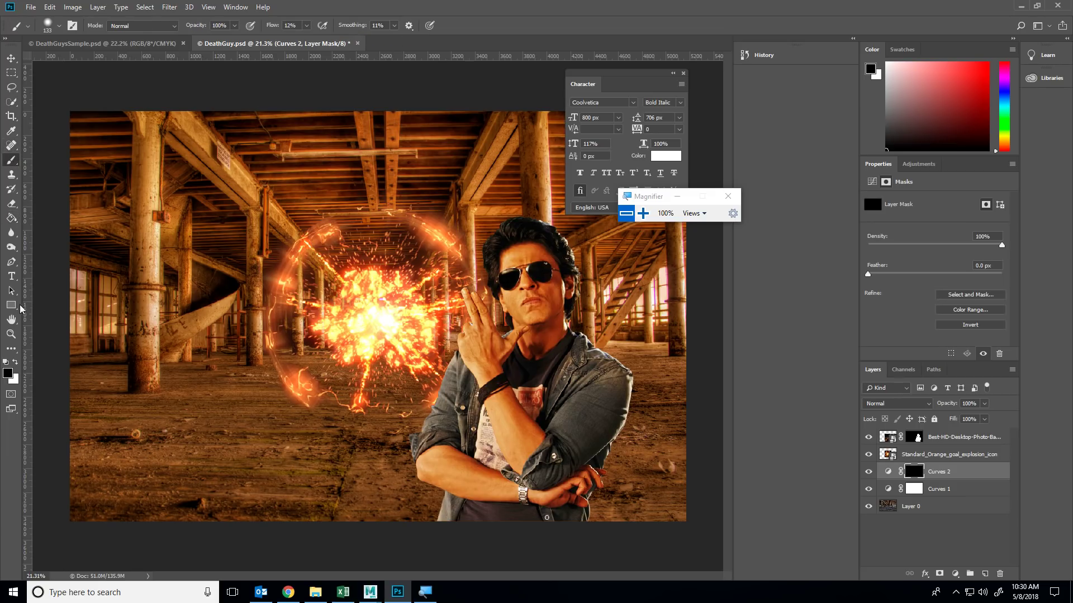
{"action": "left_click", "coordinate": [14, 362]}
{"action": "mouse_move", "coordinate": [156, 131]}
{"action": "left_mouse_down"}
{"action": "mouse_move", "coordinate": [160, 325]}
{"action": "mouse_move", "coordinate": [150, 393]}
{"action": "mouse_move", "coordinate": [163, 129]}
{"action": "left_mouse_up"}
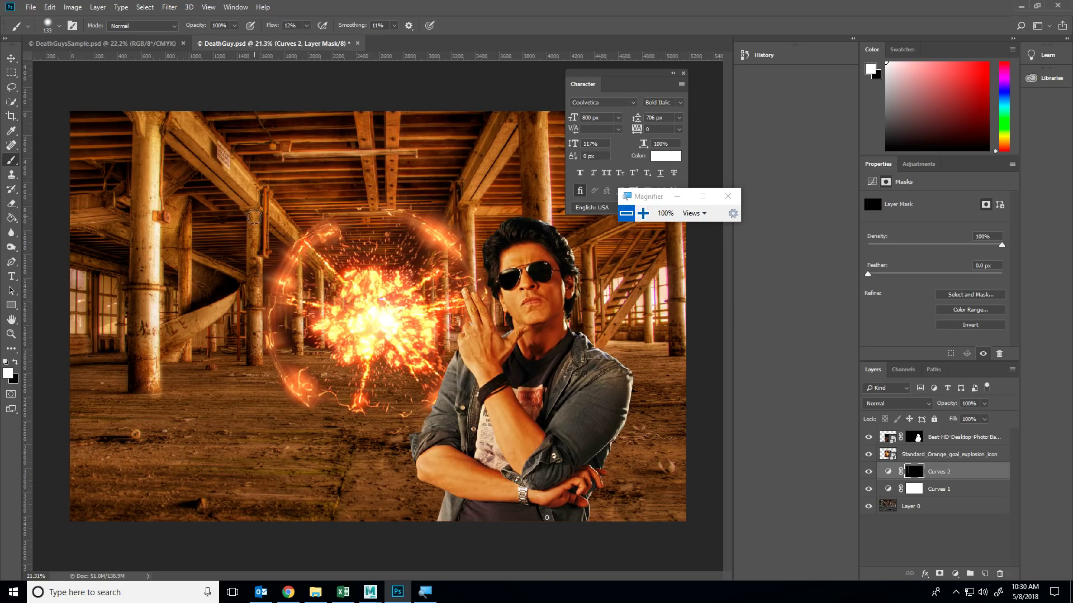
{"action": "right_click", "coordinate": [260, 218]}
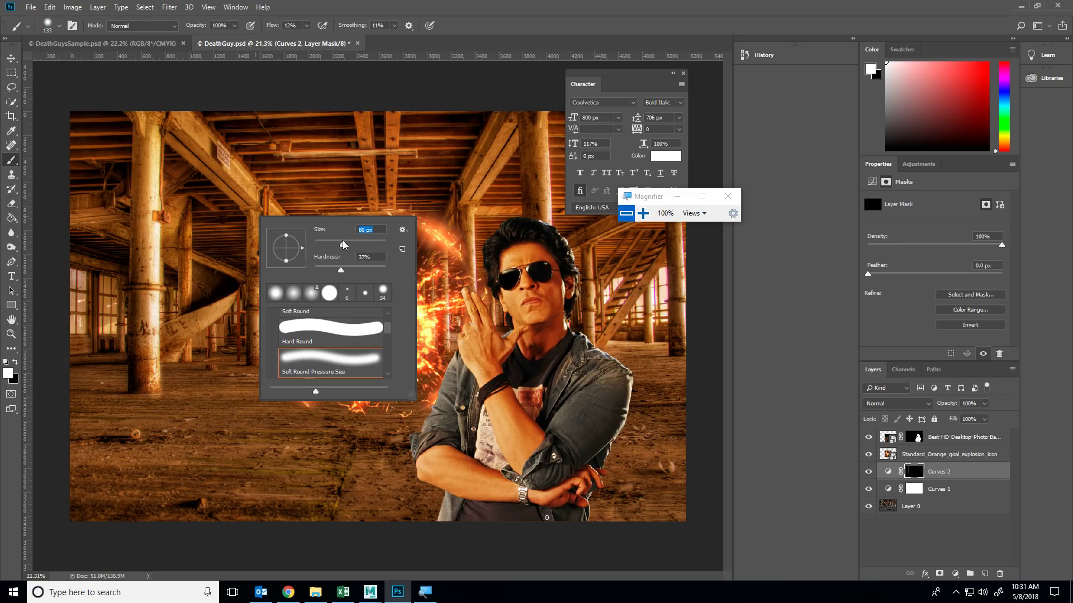
{"action": "left_click_drag", "start_coordinate": [342, 271], "coordinate": [324, 272]}
{"action": "left_click", "coordinate": [256, 215]}
{"action": "mouse_move", "coordinate": [260, 216]}
{"action": "left_mouse_down"}
{"action": "mouse_move", "coordinate": [256, 344]}
{"action": "mouse_move", "coordinate": [258, 289]}
{"action": "mouse_move", "coordinate": [279, 223]}
{"action": "left_mouse_up"}
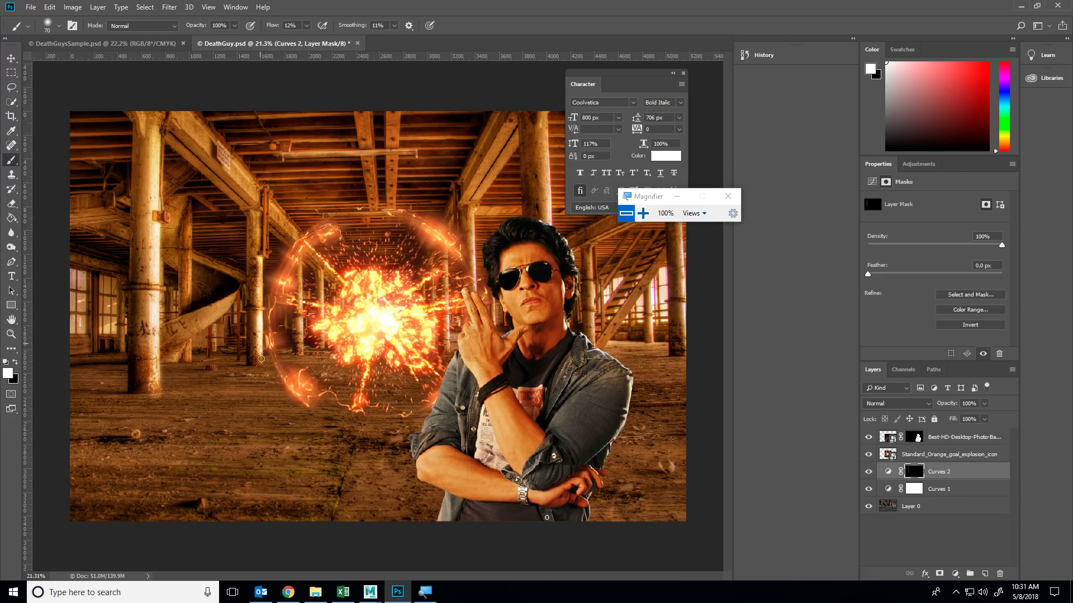
{"action": "mouse_move", "coordinate": [299, 264]}
{"action": "left_mouse_down"}
{"action": "mouse_move", "coordinate": [300, 331]}
{"action": "mouse_move", "coordinate": [282, 346]}
{"action": "mouse_move", "coordinate": [284, 296]}
{"action": "mouse_move", "coordinate": [307, 310]}
{"action": "mouse_move", "coordinate": [320, 275]}
{"action": "mouse_move", "coordinate": [323, 357]}
{"action": "mouse_move", "coordinate": [328, 288]}
{"action": "mouse_move", "coordinate": [322, 322]}
{"action": "left_mouse_up"}
{"action": "key", "text": "ctrl+z"}
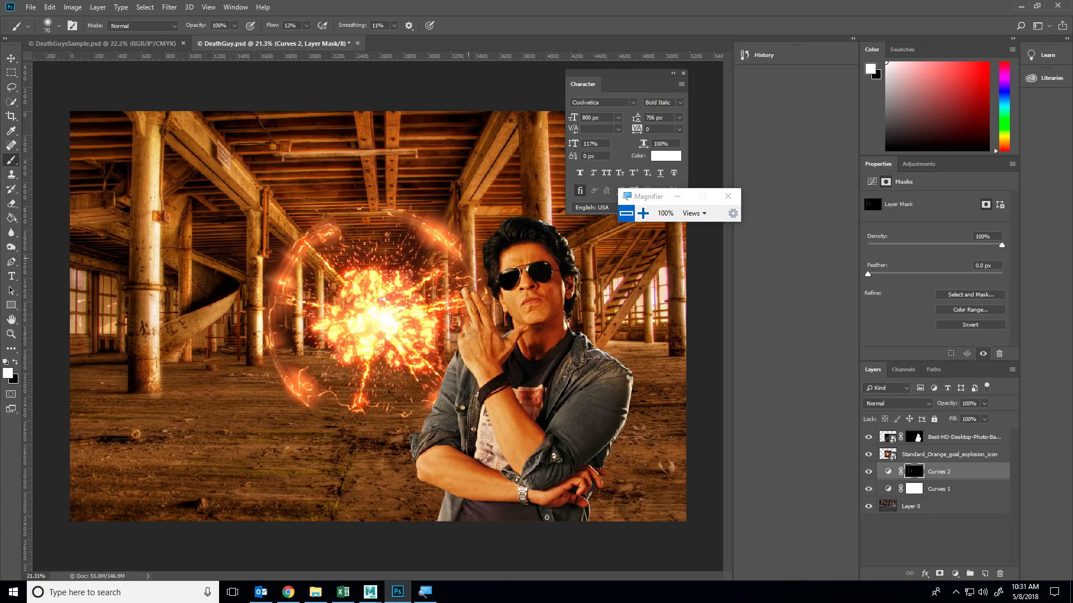
{"action": "mouse_move", "coordinate": [470, 248]}
{"action": "left_mouse_down"}
{"action": "mouse_move", "coordinate": [445, 273]}
{"action": "mouse_move", "coordinate": [432, 269]}
{"action": "mouse_move", "coordinate": [440, 260]}
{"action": "mouse_move", "coordinate": [443, 329]}
{"action": "mouse_move", "coordinate": [448, 241]}
{"action": "mouse_move", "coordinate": [448, 304]}
{"action": "mouse_move", "coordinate": [429, 273]}
{"action": "left_mouse_up"}
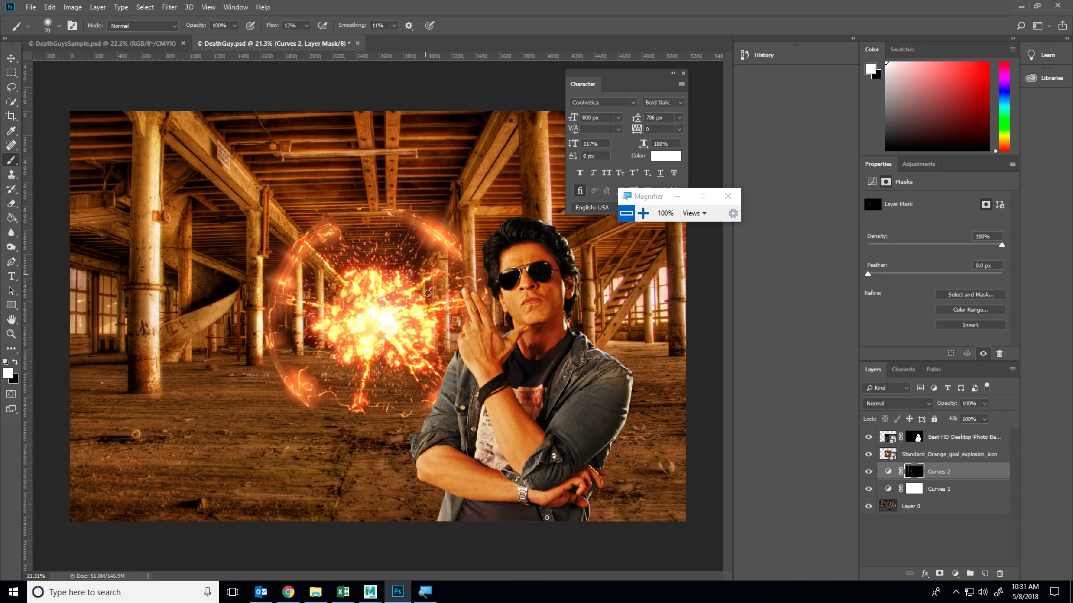
{"action": "right_click", "coordinate": [537, 147]}
{"action": "left_click_drag", "start_coordinate": [606, 177], "coordinate": [614, 177]}
{"action": "mouse_move", "coordinate": [520, 129]}
{"action": "left_mouse_down"}
{"action": "mouse_move", "coordinate": [541, 329]}
{"action": "mouse_move", "coordinate": [523, 176]}
{"action": "mouse_move", "coordinate": [541, 71]}
{"action": "left_mouse_up"}
{"action": "key", "text": "ctrl+z"}
{"action": "key", "text": "ctrl+z"}
{"action": "left_click", "coordinate": [522, 130], "text": "shift"}
{"action": "right_click", "coordinate": [345, 384]}
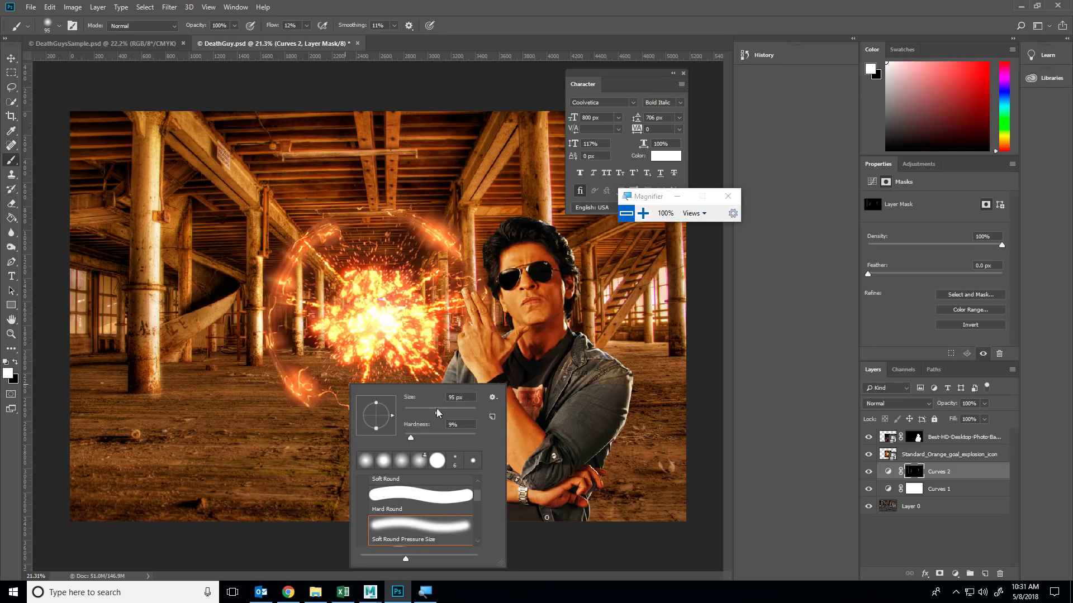
{"action": "left_click_drag", "start_coordinate": [438, 412], "coordinate": [473, 411]}
{"action": "key", "text": "Return"}
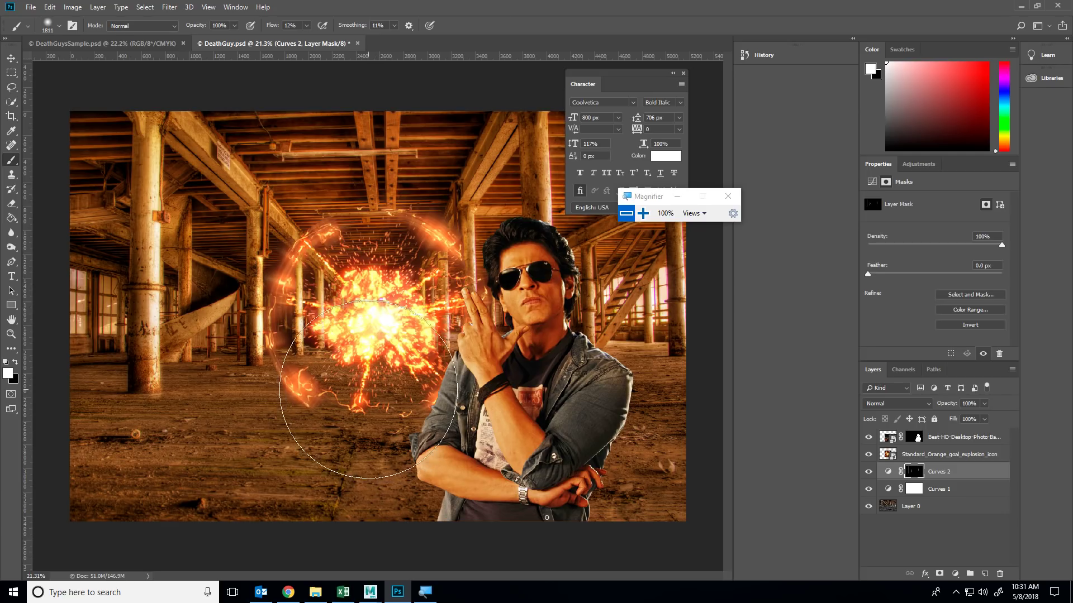
{"action": "mouse_move", "coordinate": [370, 394]}
{"action": "left_mouse_down"}
{"action": "mouse_move", "coordinate": [352, 421]}
{"action": "mouse_move", "coordinate": [262, 428]}
{"action": "mouse_move", "coordinate": [325, 465]}
{"action": "mouse_move", "coordinate": [592, 460]}
{"action": "mouse_move", "coordinate": [320, 457]}
{"action": "left_mouse_up"}
{"action": "mouse_move", "coordinate": [383, 132]}
{"action": "left_mouse_down"}
{"action": "mouse_move", "coordinate": [345, 174]}
{"action": "mouse_move", "coordinate": [461, 100]}
{"action": "mouse_move", "coordinate": [459, 160]}
{"action": "left_mouse_up"}
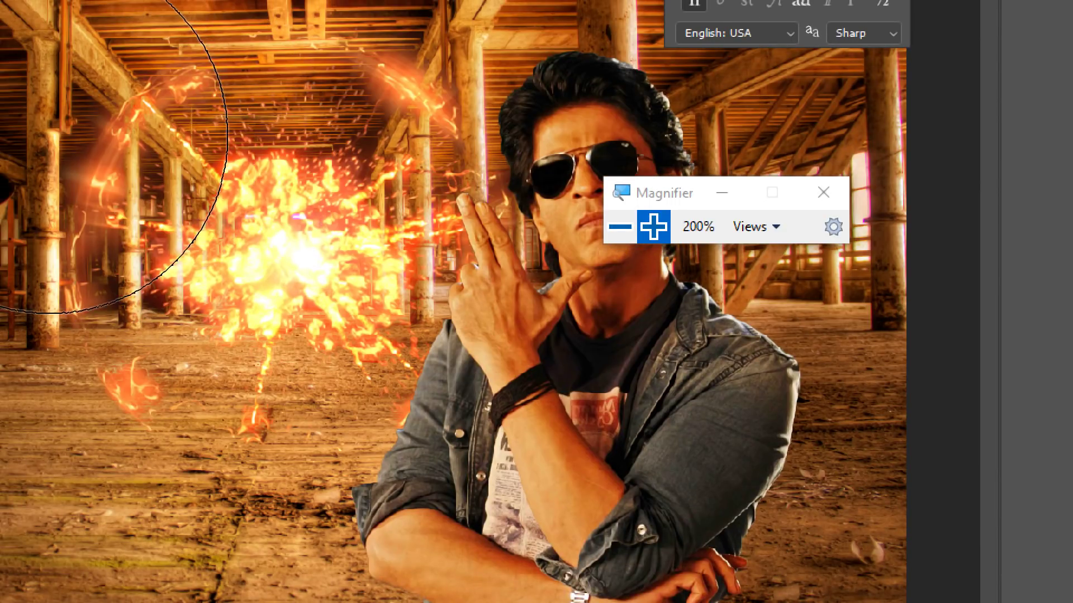
{"action": "left_click", "coordinate": [619, 225]}
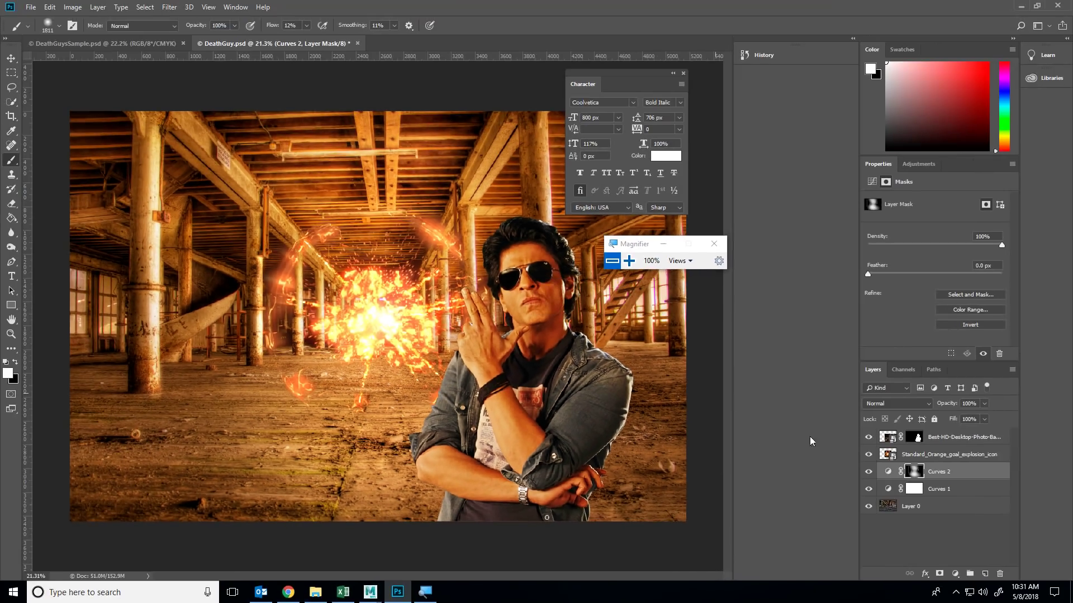
{"action": "left_click", "coordinate": [867, 472]}
{"action": "left_click", "coordinate": [867, 471]}
{"action": "left_click", "coordinate": [868, 472]}
{"action": "left_click", "coordinate": [869, 472]}
{"action": "left_click", "coordinate": [869, 472]}
{"action": "left_click", "coordinate": [869, 489]}
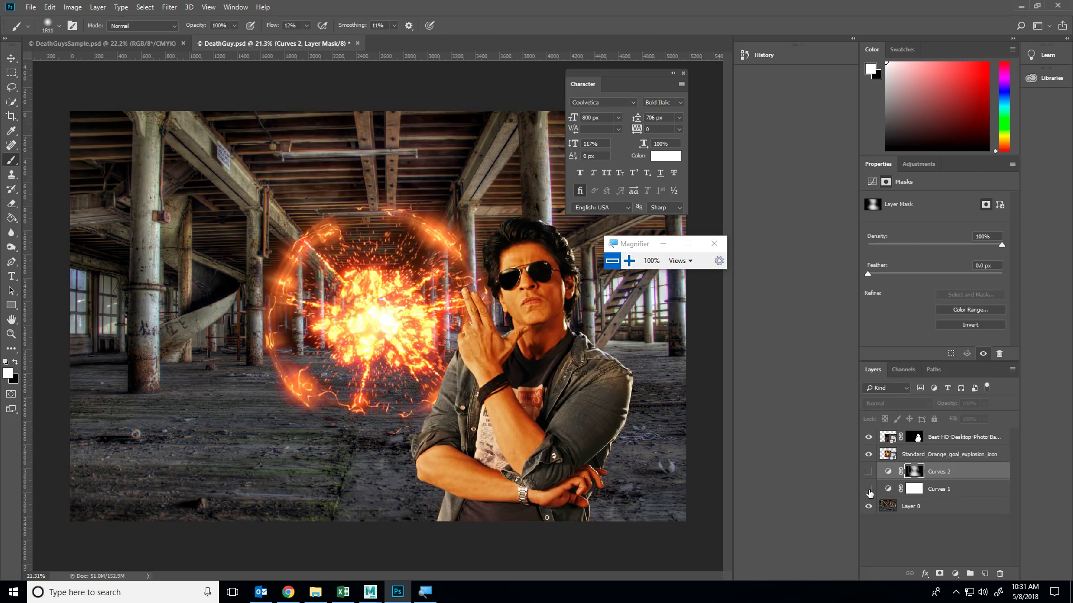
{"action": "left_click", "coordinate": [869, 490]}
{"action": "left_click", "coordinate": [869, 472]}
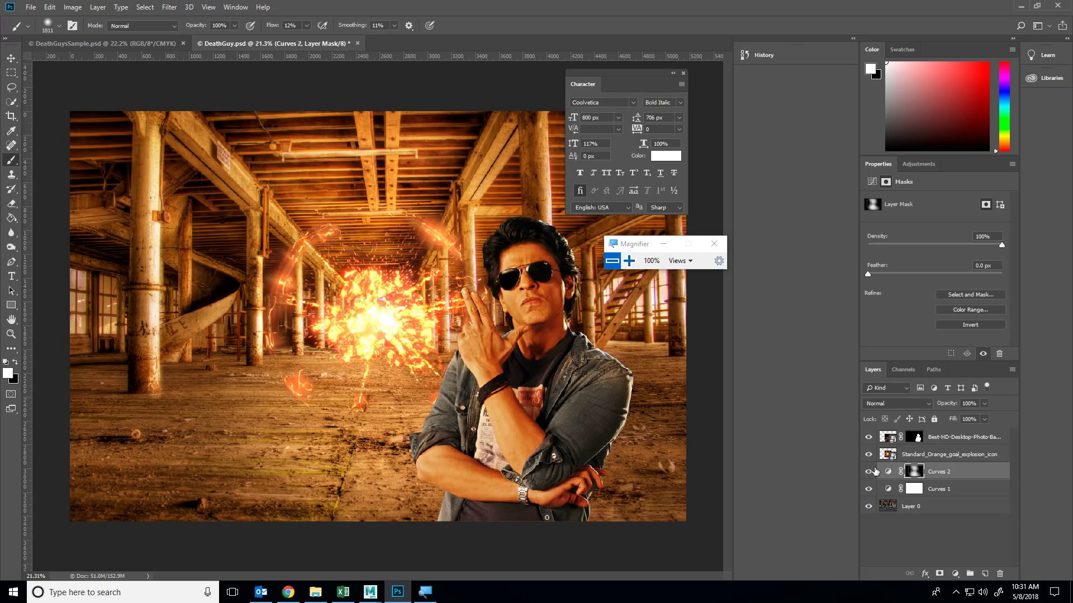
{"action": "left_click", "coordinate": [867, 471]}
{"action": "left_click", "coordinate": [867, 471]}
{"action": "left_click", "coordinate": [868, 471]}
{"action": "left_click", "coordinate": [868, 471]}
- With the man's layer selected, add a Curves 3 adjustment bent sharply upward
{"action": "left_click", "coordinate": [888, 437]}
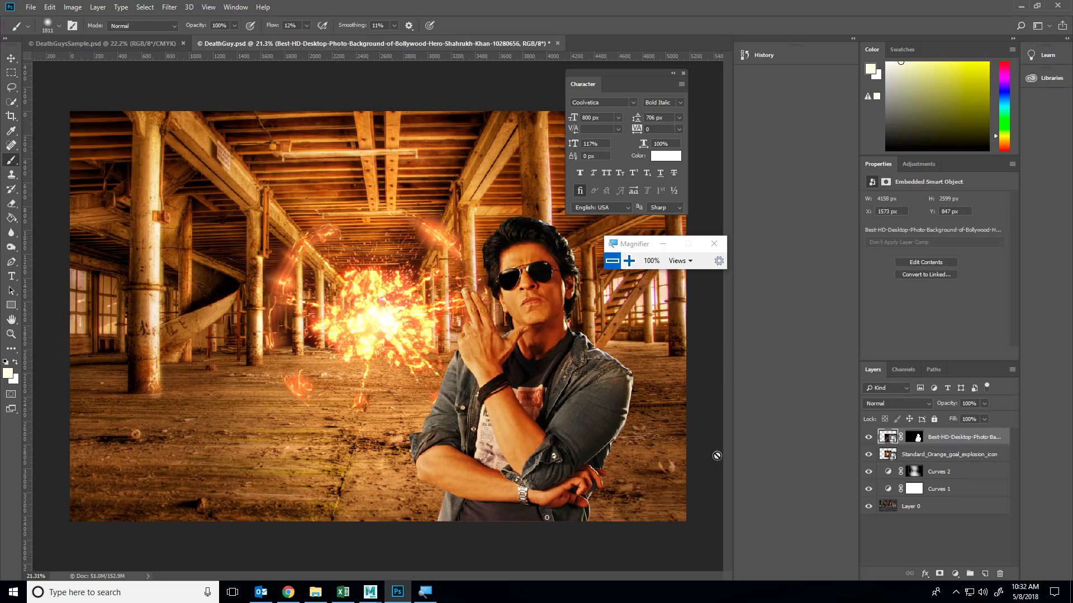
{"action": "scroll", "coordinate": [495, 401], "scroll_direction": "up", "scroll_amount": 3}
{"action": "scroll", "coordinate": [495, 401], "scroll_direction": "up", "scroll_amount": 2}
{"action": "left_click_drag", "start_coordinate": [488, 309], "coordinate": [370, 596]}
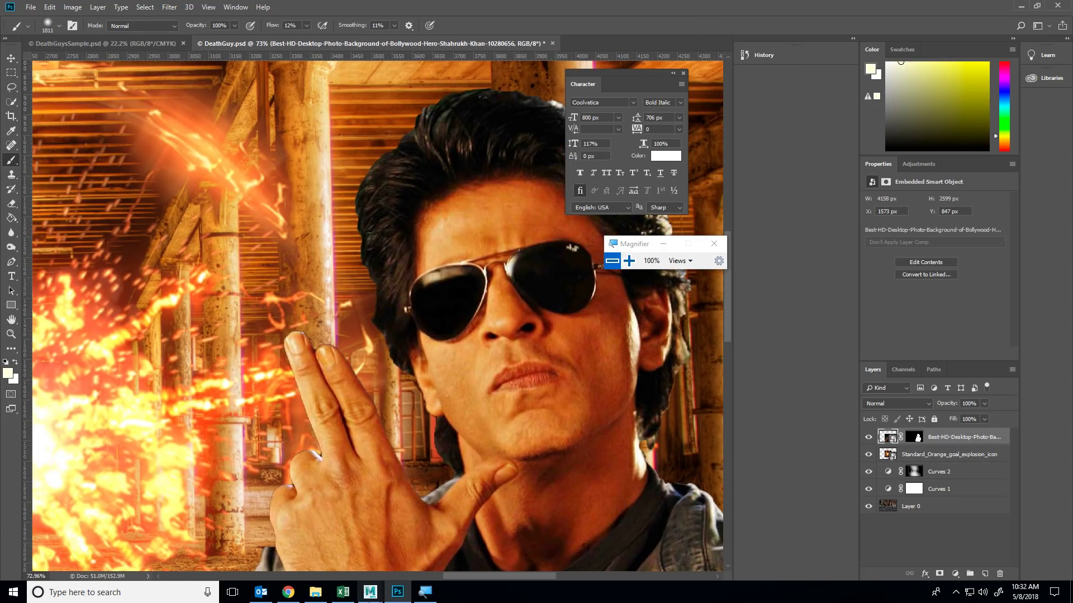
{"action": "left_click_drag", "start_coordinate": [480, 418], "coordinate": [467, 375]}
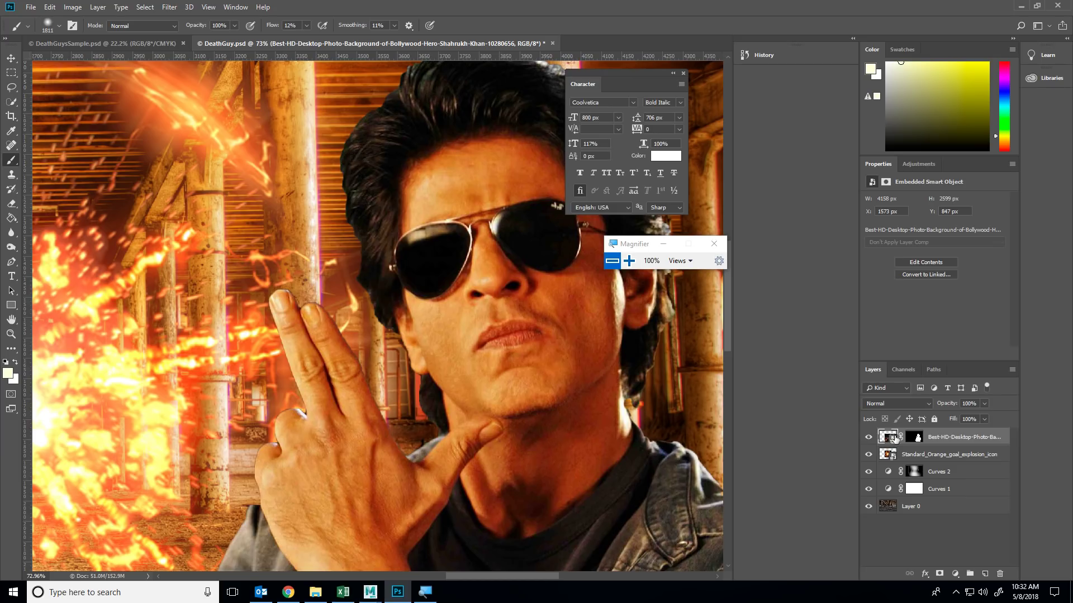
{"action": "left_click", "coordinate": [954, 574]}
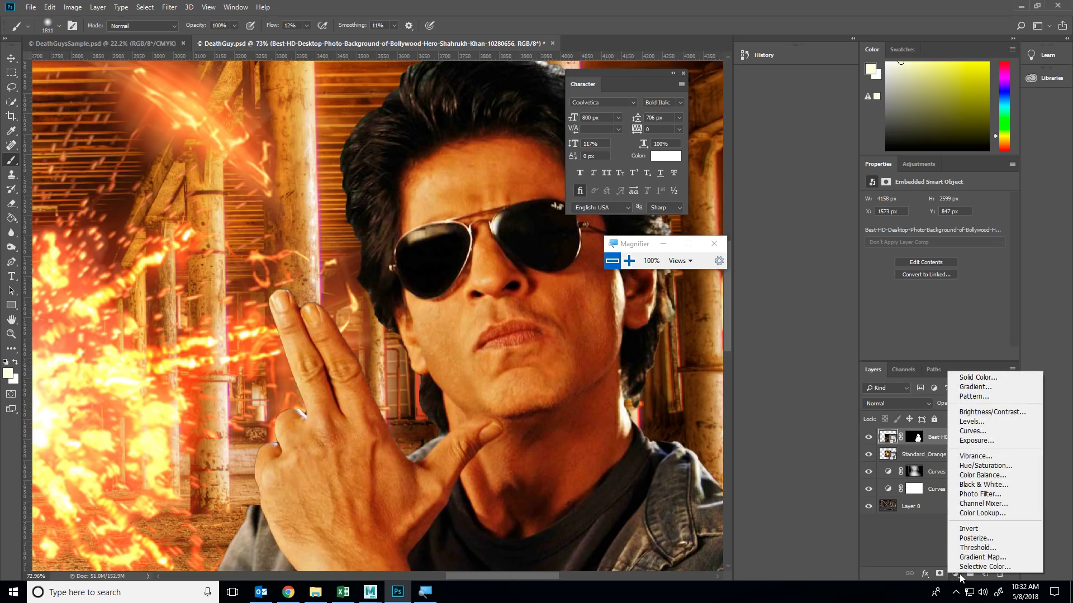
{"action": "left_click", "coordinate": [981, 435]}
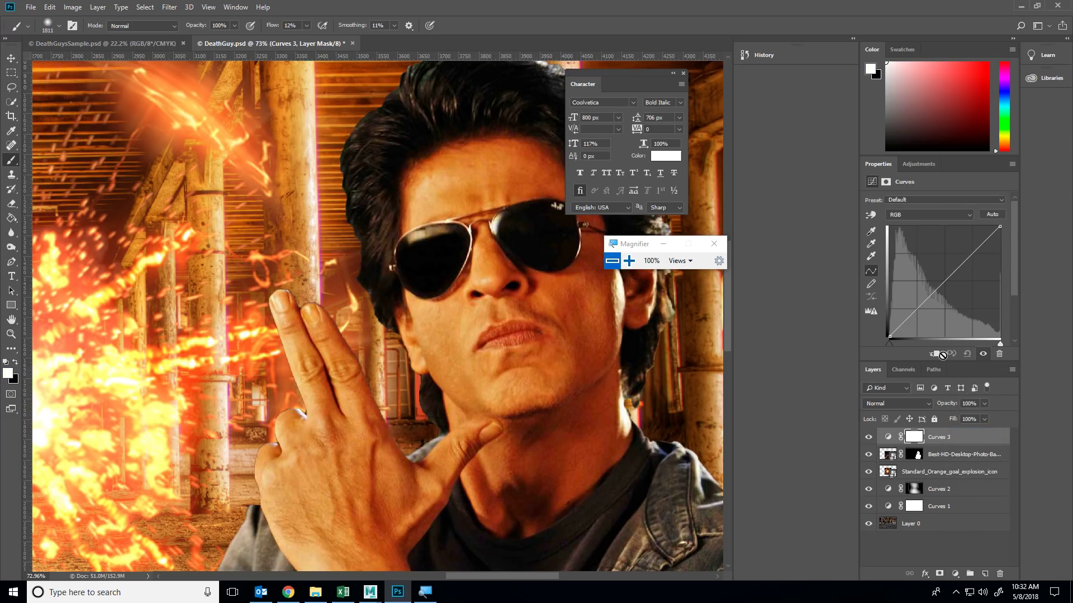
{"action": "left_click_drag", "start_coordinate": [919, 307], "coordinate": [918, 272]}
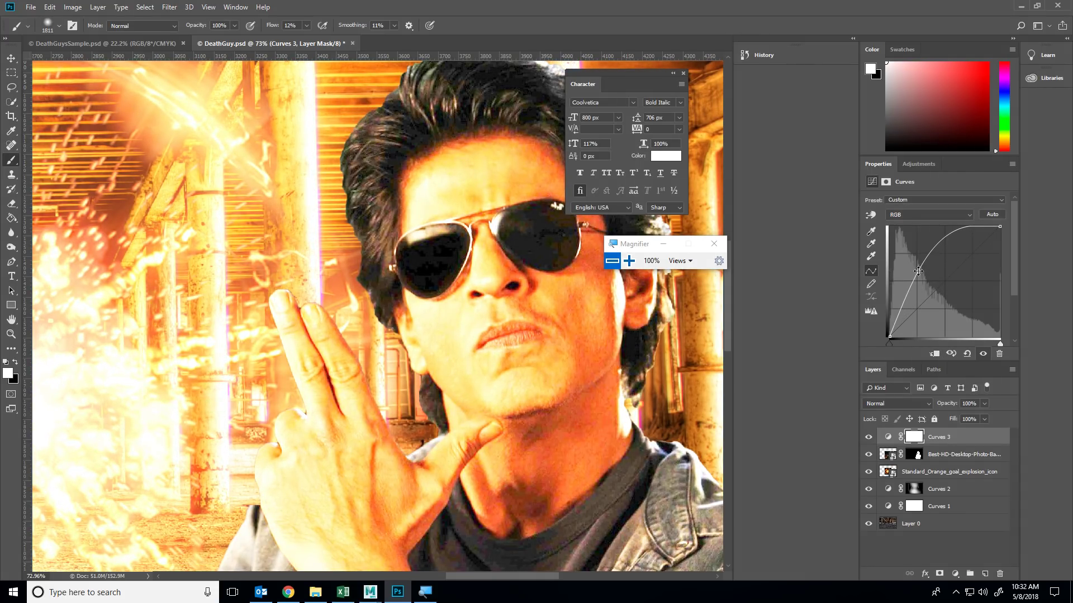
- Clip Curves 3 to the man's layer, comparing with and without the clip
{"action": "left_click", "coordinate": [936, 355]}
{"action": "left_click", "coordinate": [936, 354]}
{"action": "left_click", "coordinate": [936, 355]}
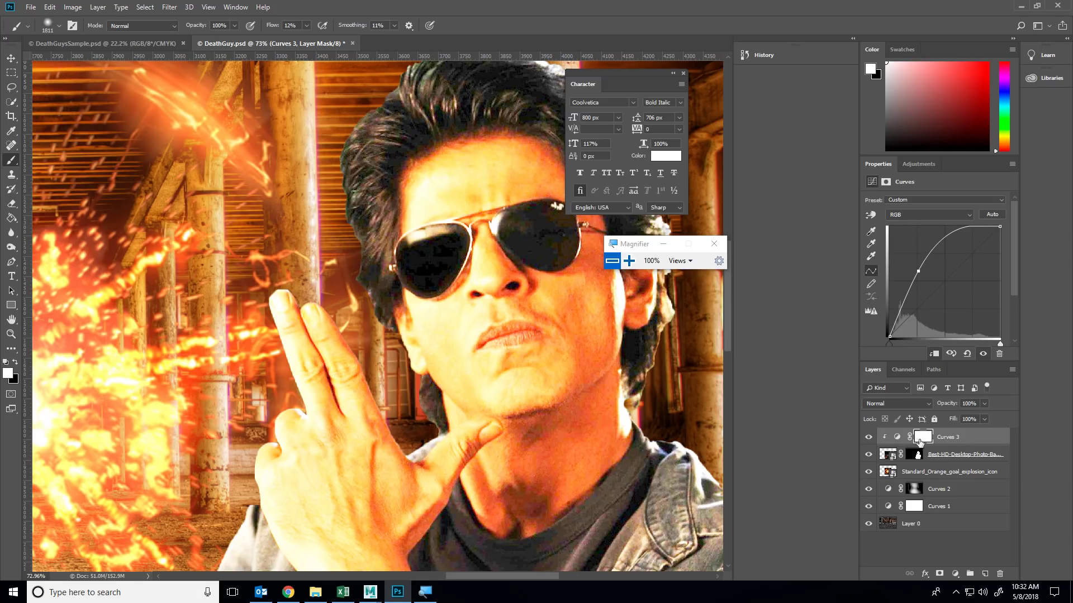
{"action": "left_click", "coordinate": [916, 441]}
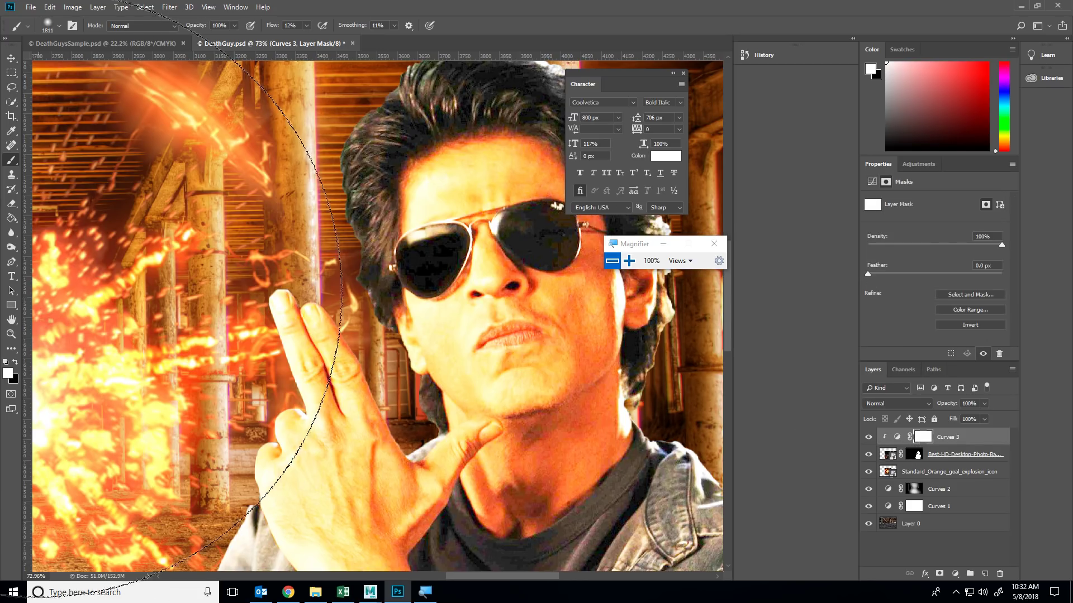
- Fill the Curves 3 mask with black using the Paint Bucket
{"action": "left_click", "coordinate": [11, 218]}
{"action": "left_click", "coordinate": [15, 362]}
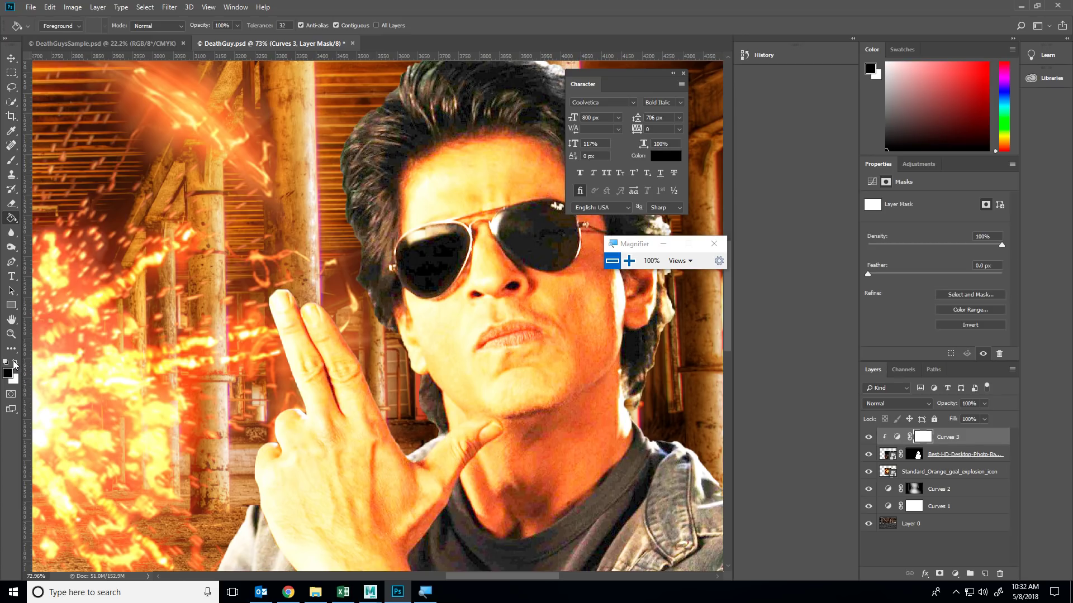
{"action": "left_click", "coordinate": [523, 334]}
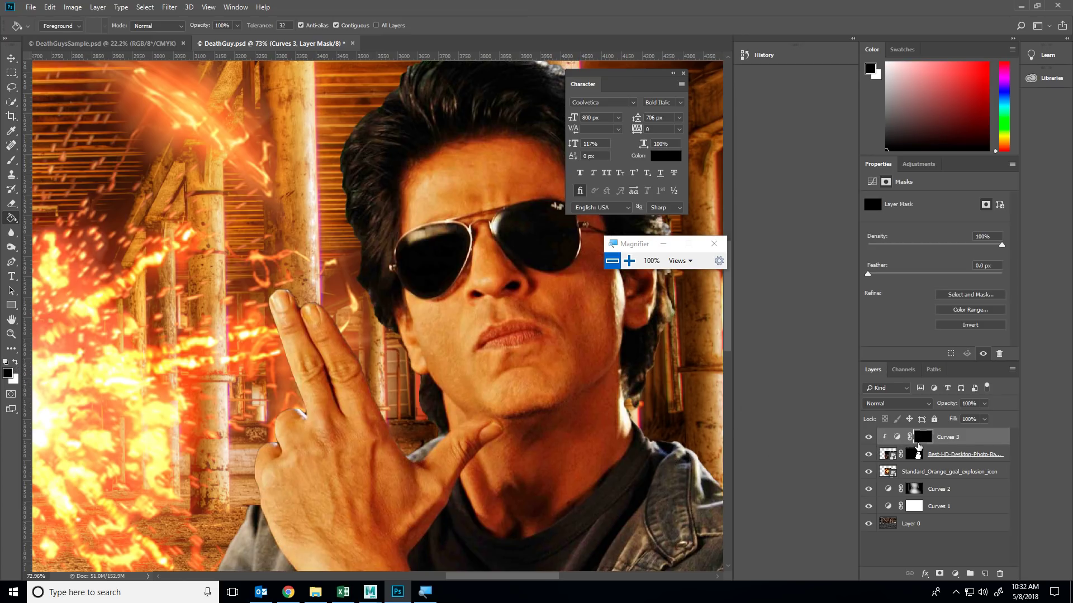
- With a 95 px white brush, paint brightening back along the fingers and hair edges
{"action": "left_click", "coordinate": [11, 160]}
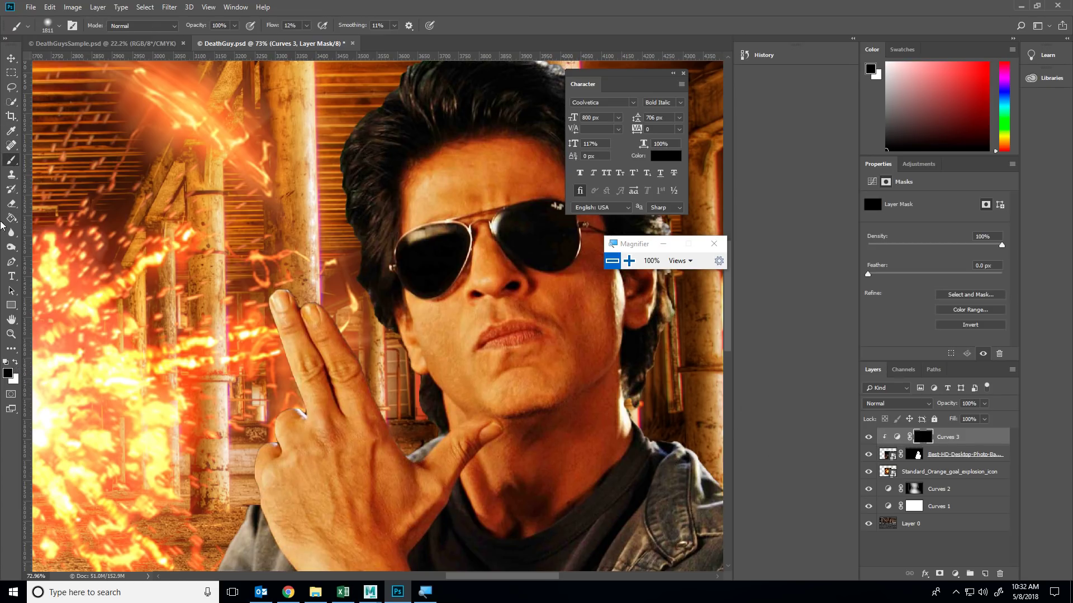
{"action": "left_click", "coordinate": [12, 362]}
{"action": "right_click", "coordinate": [533, 376]}
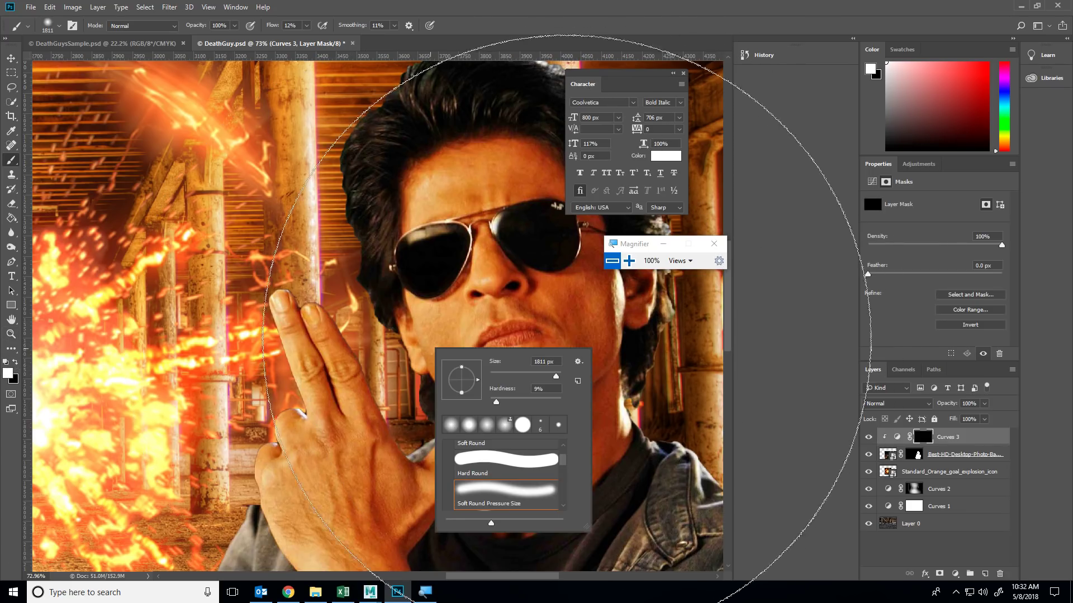
{"action": "left_click", "coordinate": [524, 374]}
{"action": "mouse_move", "coordinate": [259, 307]}
{"action": "left_mouse_down"}
{"action": "mouse_move", "coordinate": [282, 351]}
{"action": "mouse_move", "coordinate": [271, 305]}
{"action": "mouse_move", "coordinate": [305, 401]}
{"action": "mouse_move", "coordinate": [292, 343]}
{"action": "mouse_move", "coordinate": [303, 310]}
{"action": "left_mouse_up"}
{"action": "mouse_move", "coordinate": [365, 238]}
{"action": "left_mouse_down"}
{"action": "mouse_move", "coordinate": [347, 98]}
{"action": "mouse_move", "coordinate": [376, 289]}
{"action": "mouse_move", "coordinate": [353, 350]}
{"action": "mouse_move", "coordinate": [390, 74]}
{"action": "left_mouse_up"}
- Show the rulers and paint brightening along the sleeve edge at the elbow
{"action": "mouse_move", "coordinate": [314, 239]}
{"action": "left_mouse_down"}
{"action": "mouse_move", "coordinate": [389, 42]}
{"action": "mouse_move", "coordinate": [310, 337]}
{"action": "mouse_move", "coordinate": [380, 179]}
{"action": "mouse_move", "coordinate": [310, 366]}
{"action": "mouse_move", "coordinate": [321, 347]}
{"action": "left_mouse_up"}
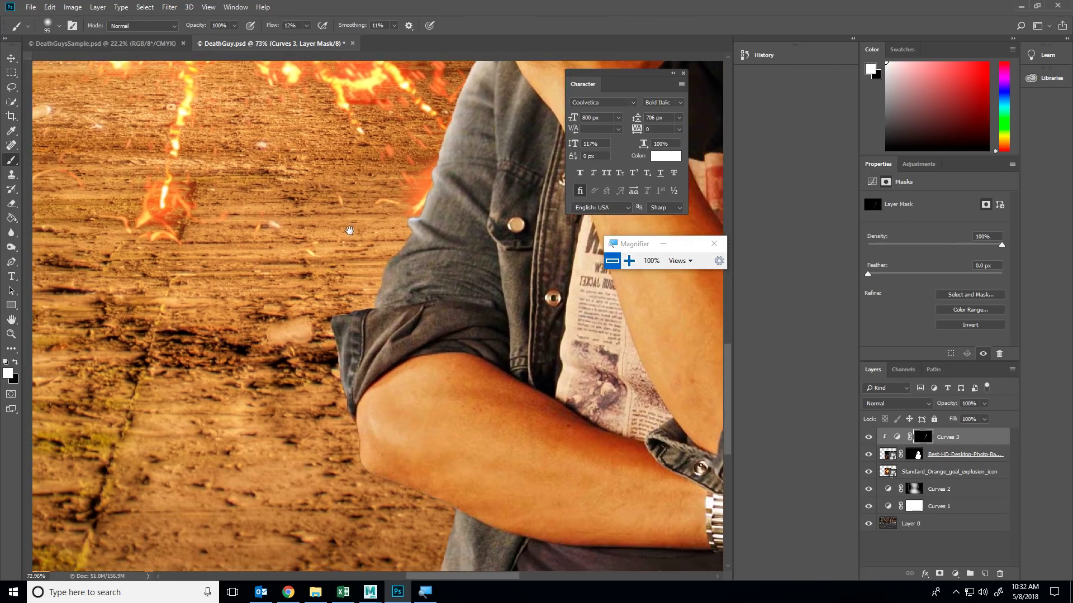
{"action": "key", "text": "ctrl+r"}
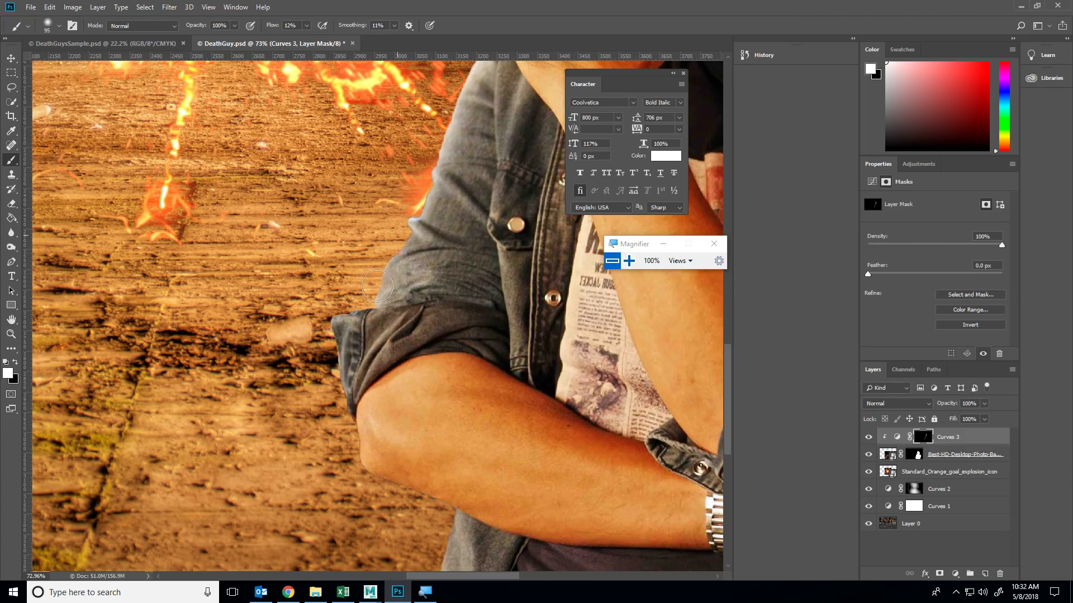
{"action": "left_click_drag", "start_coordinate": [503, 194], "coordinate": [168, 414]}
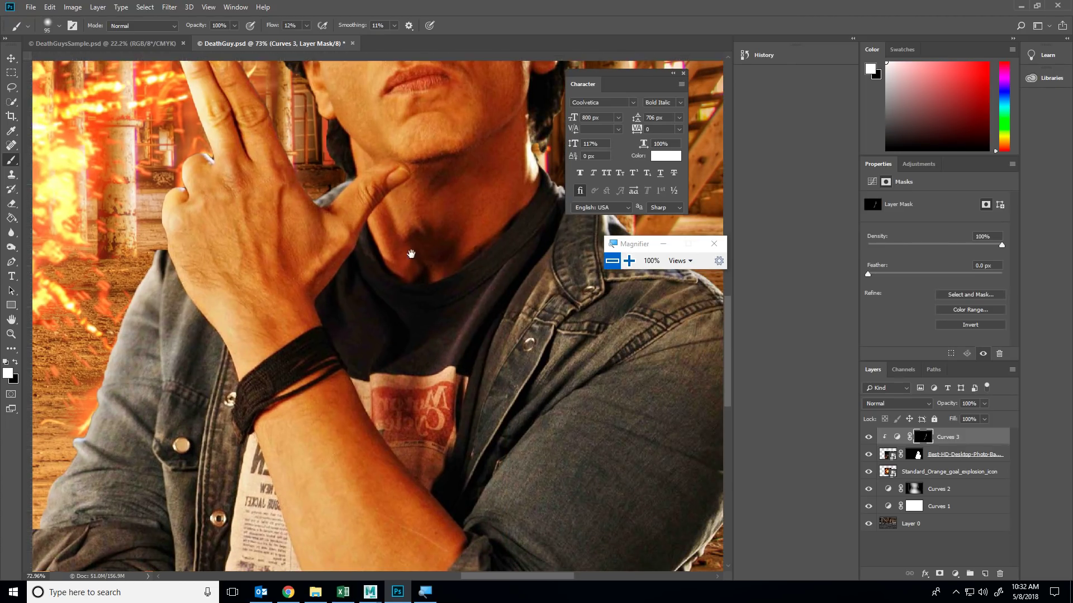
{"action": "left_click_drag", "start_coordinate": [410, 254], "coordinate": [123, 351]}
{"action": "left_click_drag", "start_coordinate": [298, 420], "coordinate": [827, 42]}
{"action": "left_click_drag", "start_coordinate": [486, 291], "coordinate": [486, 305]}
{"action": "left_click_drag", "start_coordinate": [251, 410], "coordinate": [255, 266]}
- Toggle the rim light on and off to compare, then set black as the painting colour
{"action": "scroll", "coordinate": [470, 257], "scroll_direction": "down", "scroll_amount": 10}
{"action": "left_click", "coordinate": [869, 438]}
{"action": "left_click", "coordinate": [869, 438]}
{"action": "left_click", "coordinate": [870, 439]}
{"action": "left_click", "coordinate": [870, 439]}
{"action": "left_click", "coordinate": [870, 438]}
{"action": "left_click", "coordinate": [869, 438]}
{"action": "scroll", "coordinate": [508, 398], "scroll_direction": "up", "scroll_amount": 4}
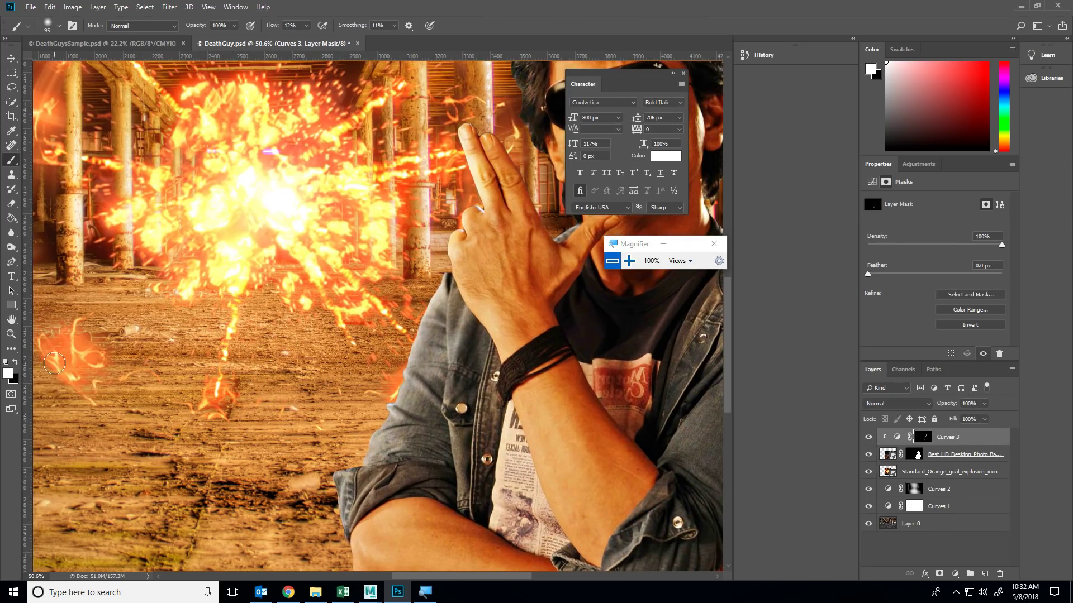
{"action": "left_click", "coordinate": [15, 363]}
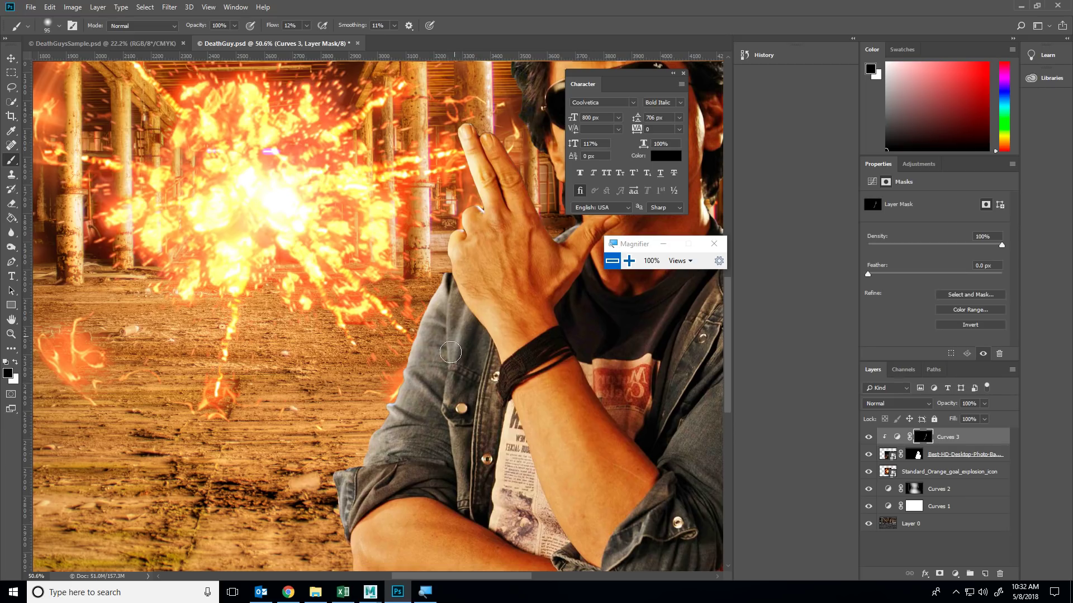
{"action": "scroll", "coordinate": [405, 433], "scroll_direction": "down", "scroll_amount": 3}
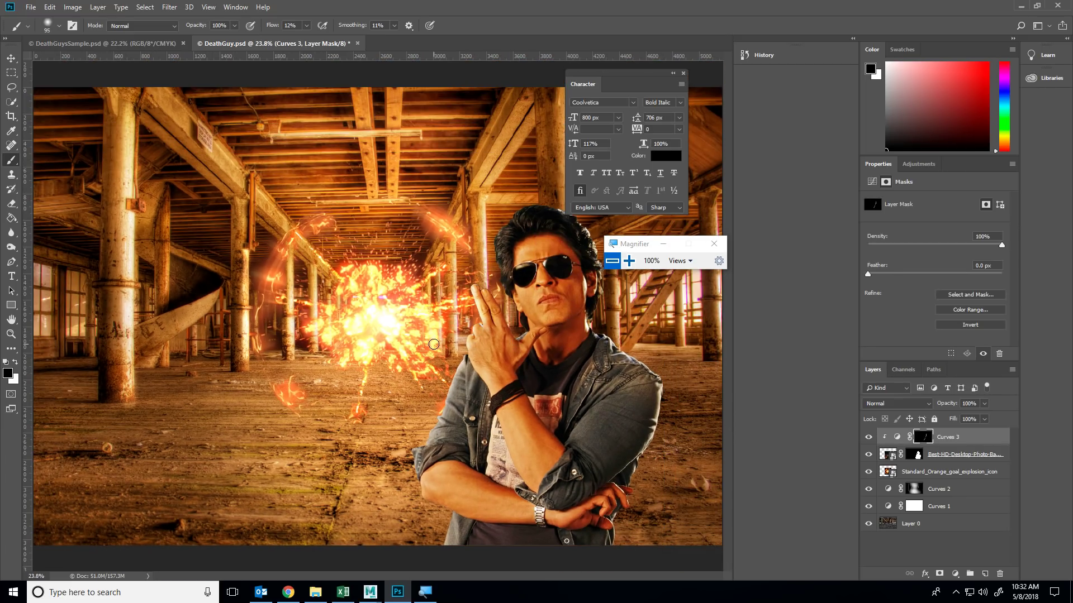
- Type 'DEATH GUY' in a text box above the explosion in Coolvetica Bold Italic 800 px
{"action": "left_click", "coordinate": [10, 277]}
{"action": "left_click_drag", "start_coordinate": [244, 122], "coordinate": [619, 326]}
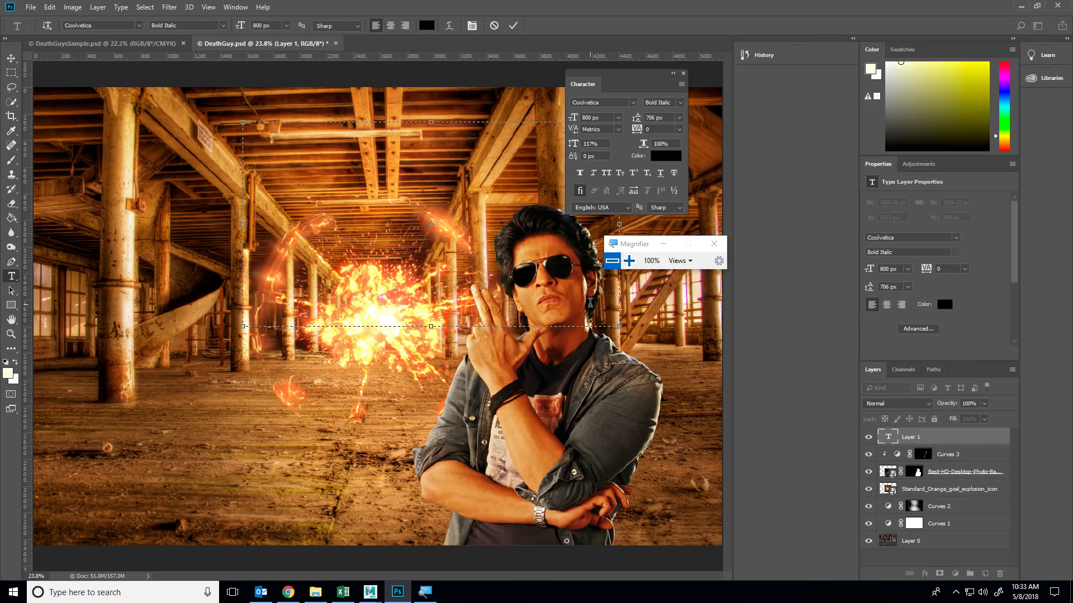
{"action": "type", "text": "FE"}
{"action": "key", "text": "BackSpace"}
{"action": "key", "text": "BackSpace"}
{"action": "type", "text": "DEATH "}
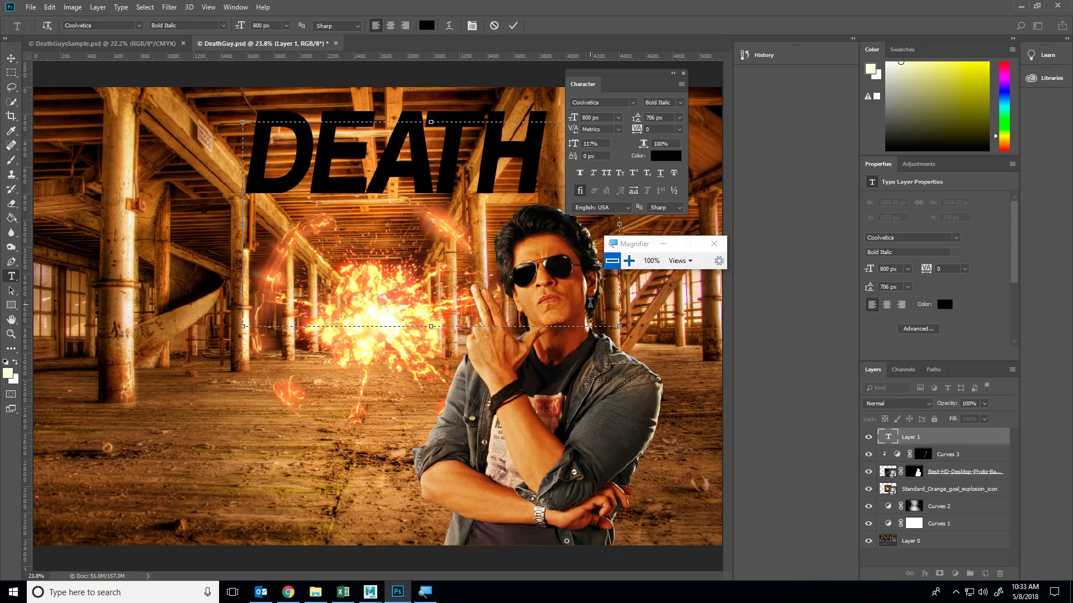
{"action": "type", "text": "GUY"}
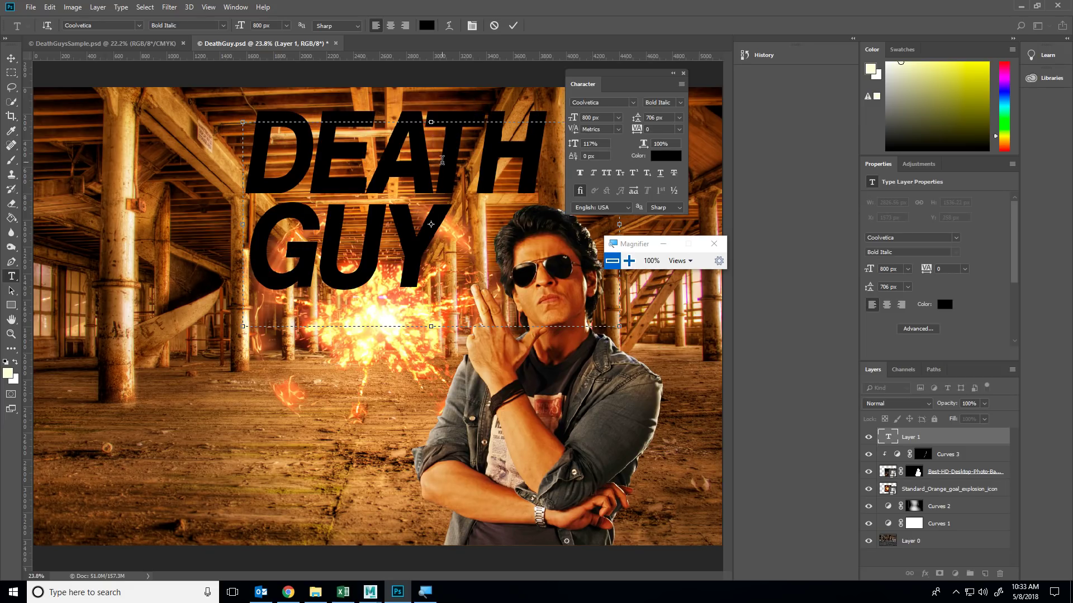
{"action": "key", "text": "ctrl+a"}
{"action": "left_click", "coordinate": [11, 58]}
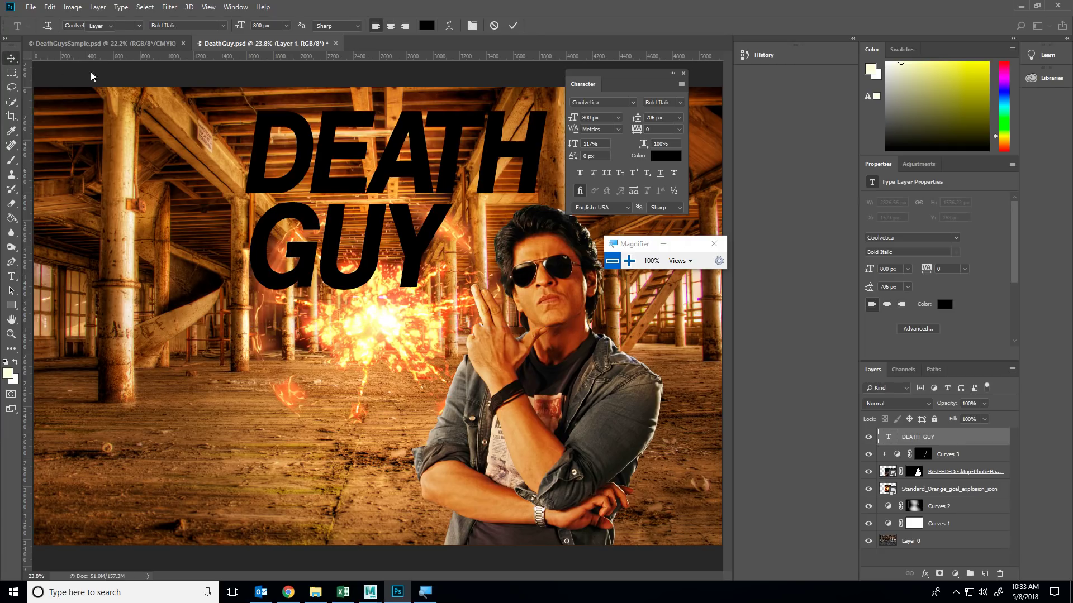
- Move the DEATH GUY title further left and bring back the Character panel
{"action": "left_click_drag", "start_coordinate": [395, 151], "coordinate": [332, 151]}
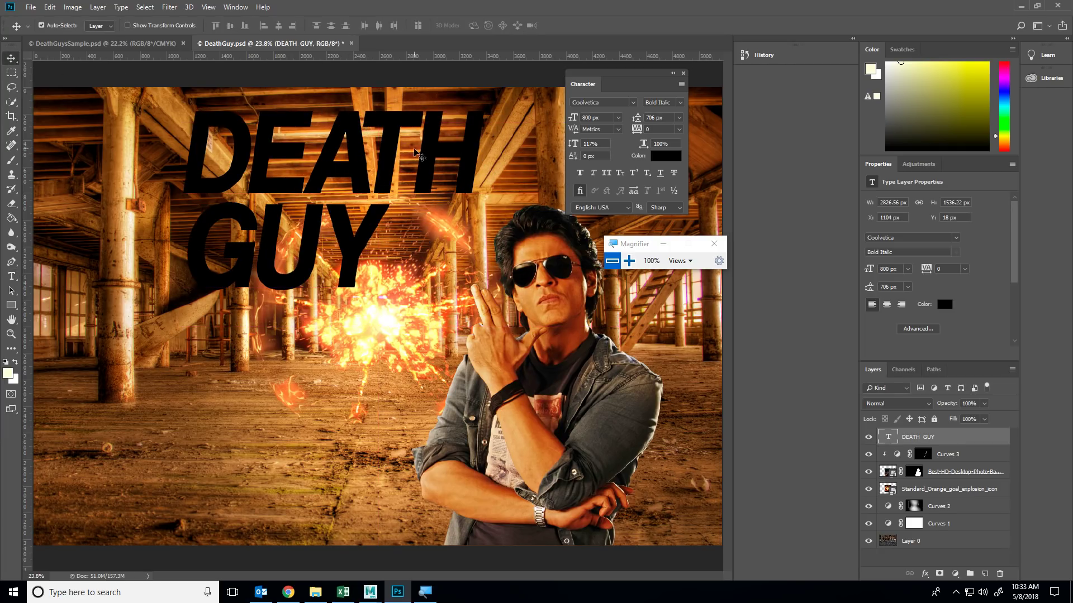
{"action": "left_click", "coordinate": [683, 73]}
{"action": "left_click", "coordinate": [235, 7]}
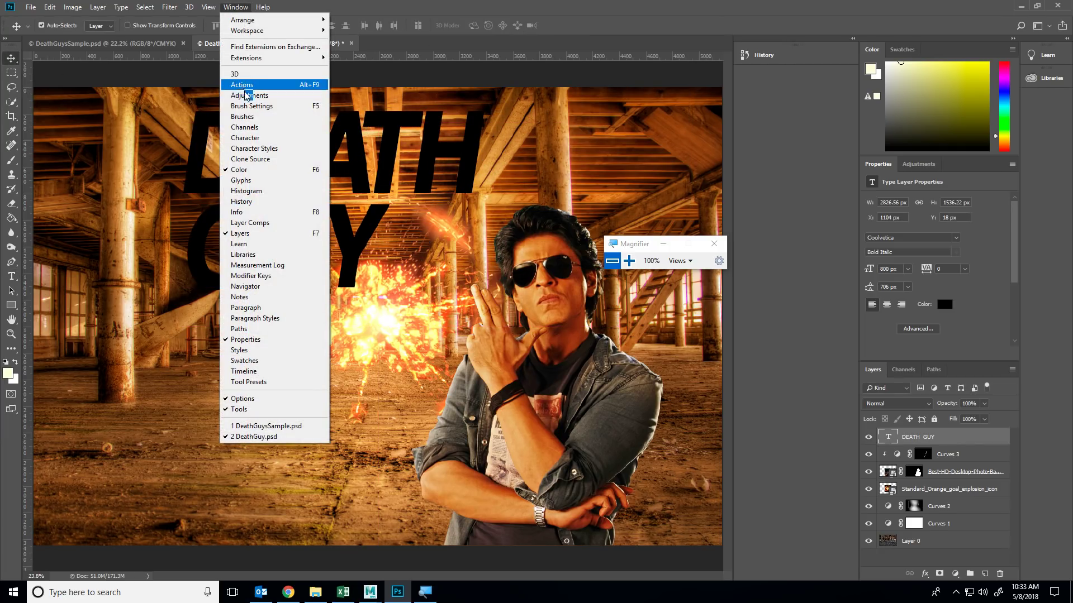
{"action": "left_click", "coordinate": [246, 138]}
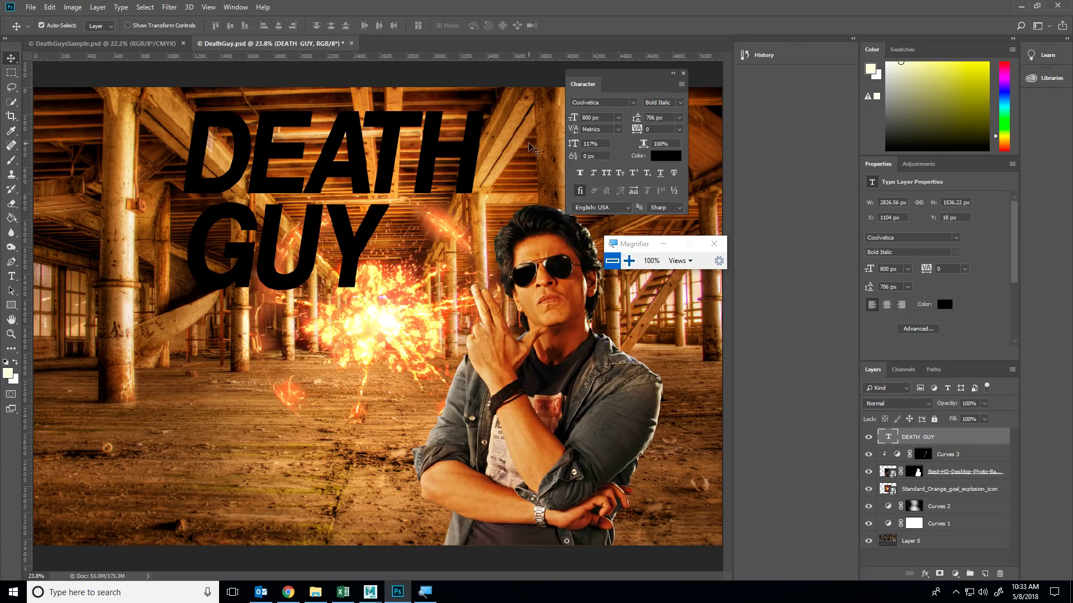
- Set the title to 802 px and tighten its line leading to 778 px
{"action": "mouse_move", "coordinate": [574, 116]}
{"action": "left_mouse_down"}
{"action": "mouse_move", "coordinate": [583, 115]}
{"action": "mouse_move", "coordinate": [568, 120]}
{"action": "left_mouse_up"}
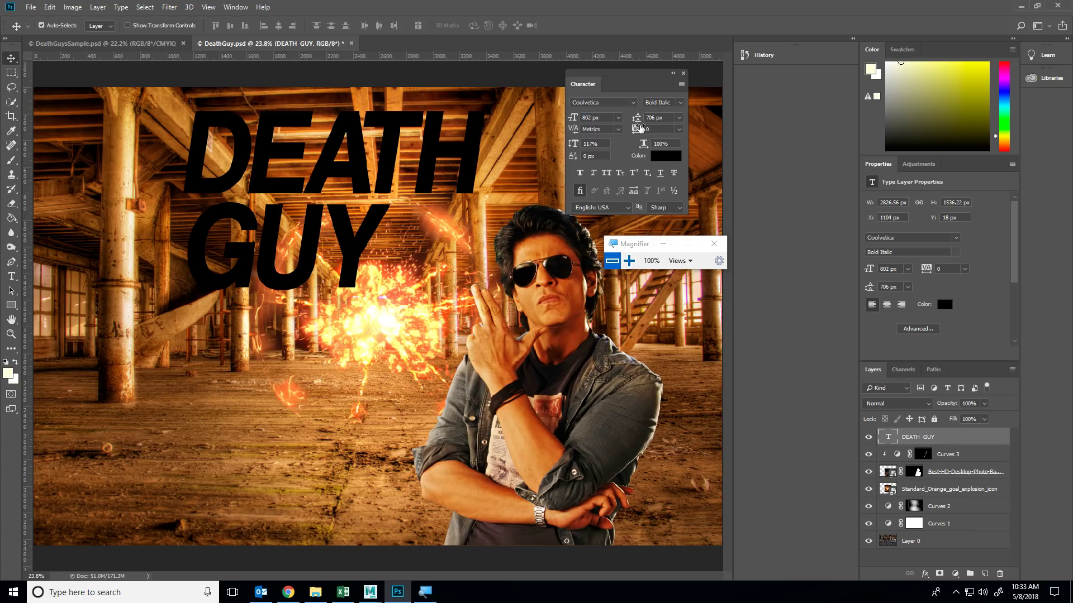
{"action": "mouse_move", "coordinate": [639, 118]}
{"action": "left_mouse_down"}
{"action": "mouse_move", "coordinate": [761, 113]}
{"action": "mouse_move", "coordinate": [660, 115]}
{"action": "left_mouse_up"}
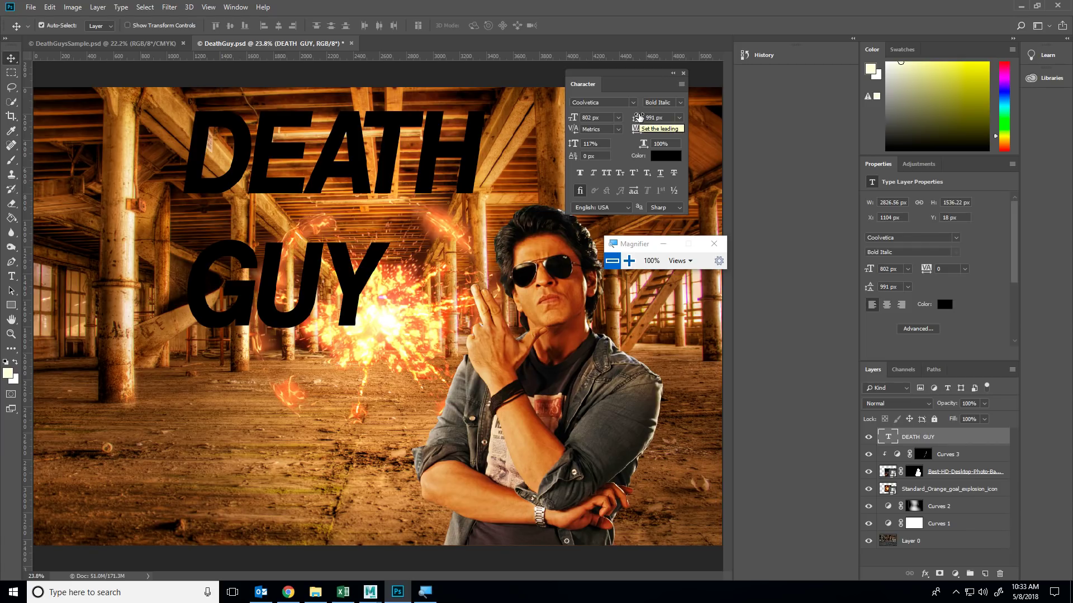
{"action": "left_click_drag", "start_coordinate": [576, 116], "coordinate": [560, 119]}
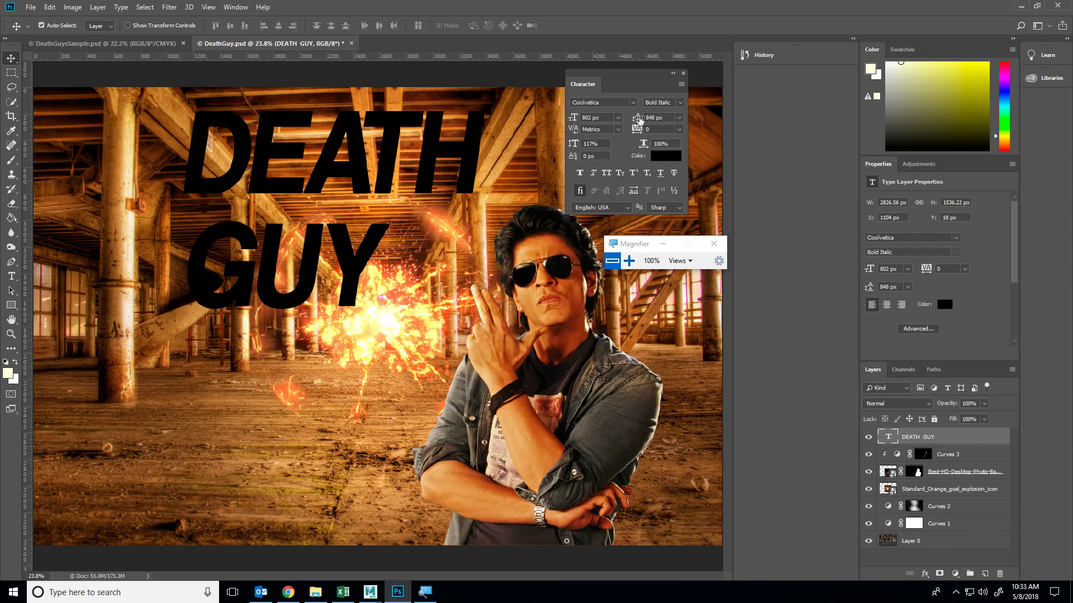
{"action": "left_click_drag", "start_coordinate": [637, 118], "coordinate": [637, 117]}
{"action": "left_click", "coordinate": [186, 168]}
- Kern the DEATH line slightly to the right and commit the text edit
{"action": "left_click", "coordinate": [187, 167]}
{"action": "key", "text": "t"}
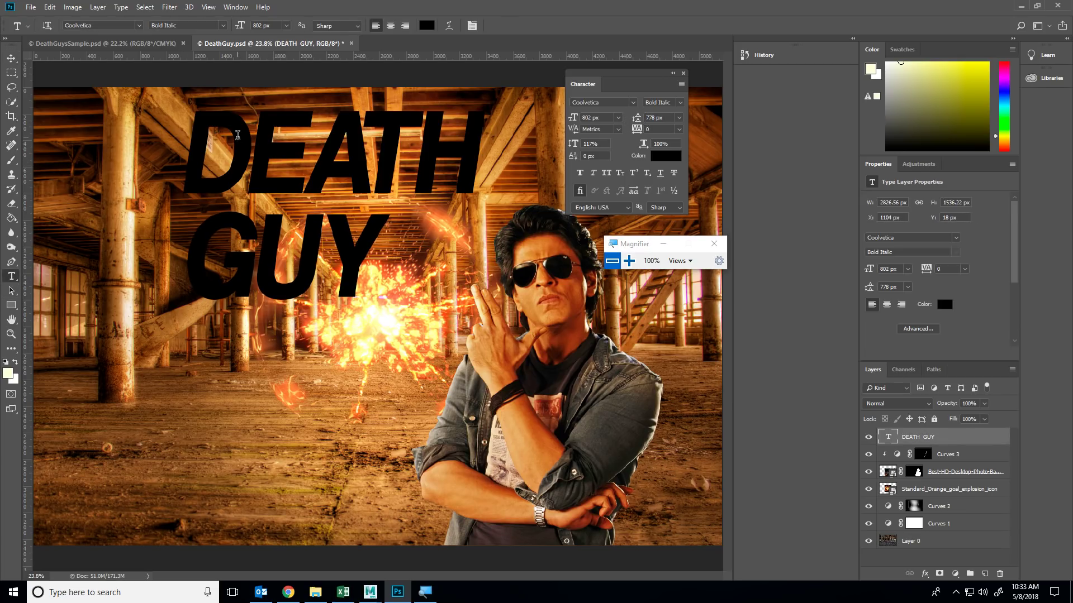
{"action": "left_click", "coordinate": [237, 135]}
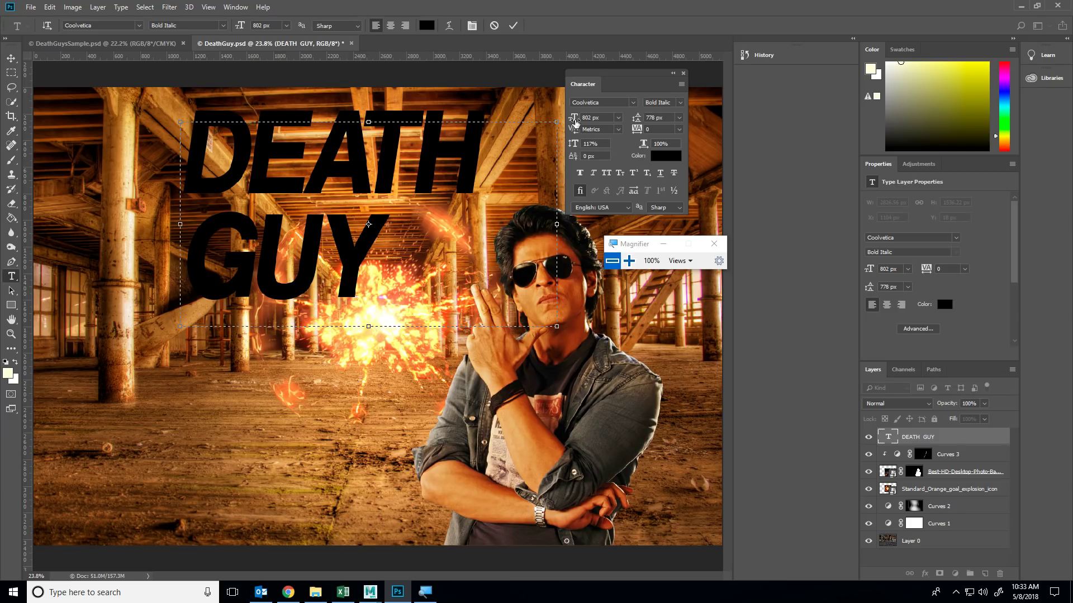
{"action": "left_click_drag", "start_coordinate": [573, 129], "coordinate": [583, 129]}
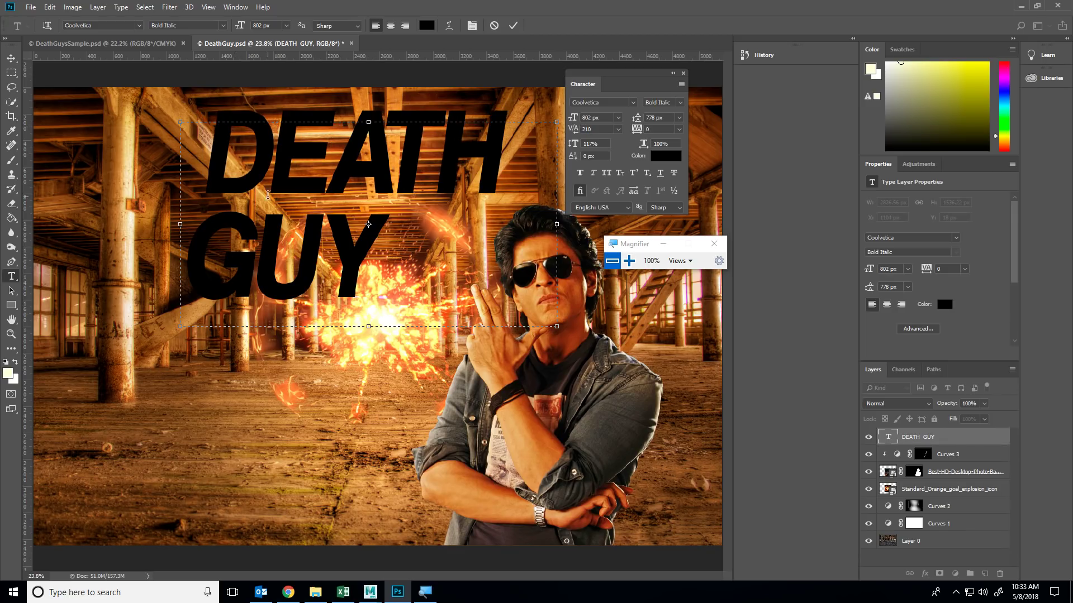
{"action": "key", "text": "ctrl+Return"}
{"action": "key", "text": "v"}
{"action": "left_click", "coordinate": [361, 207]}
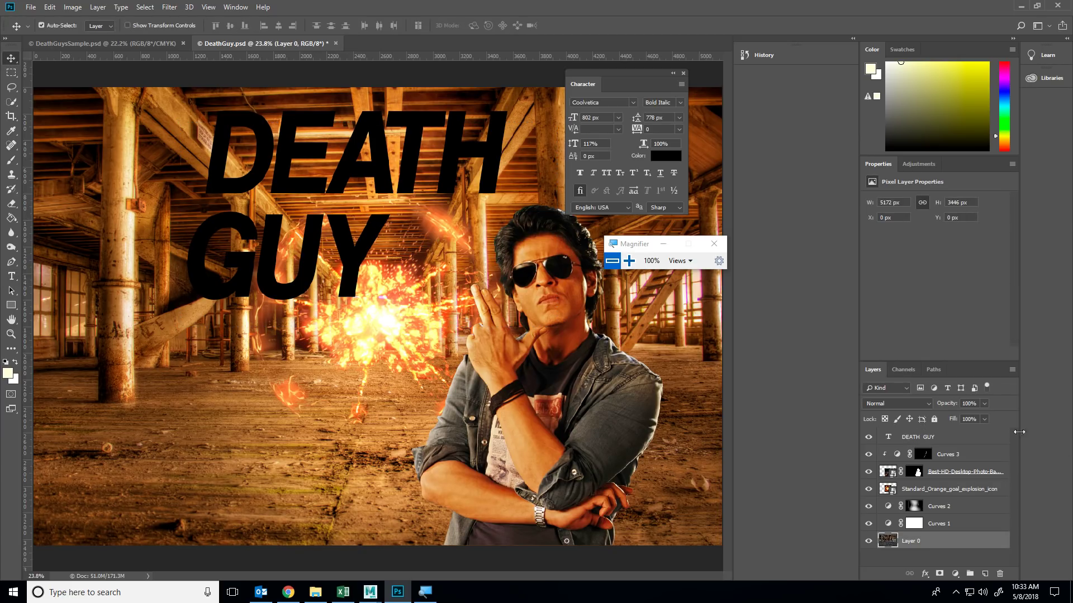
{"action": "left_click", "coordinate": [911, 435]}
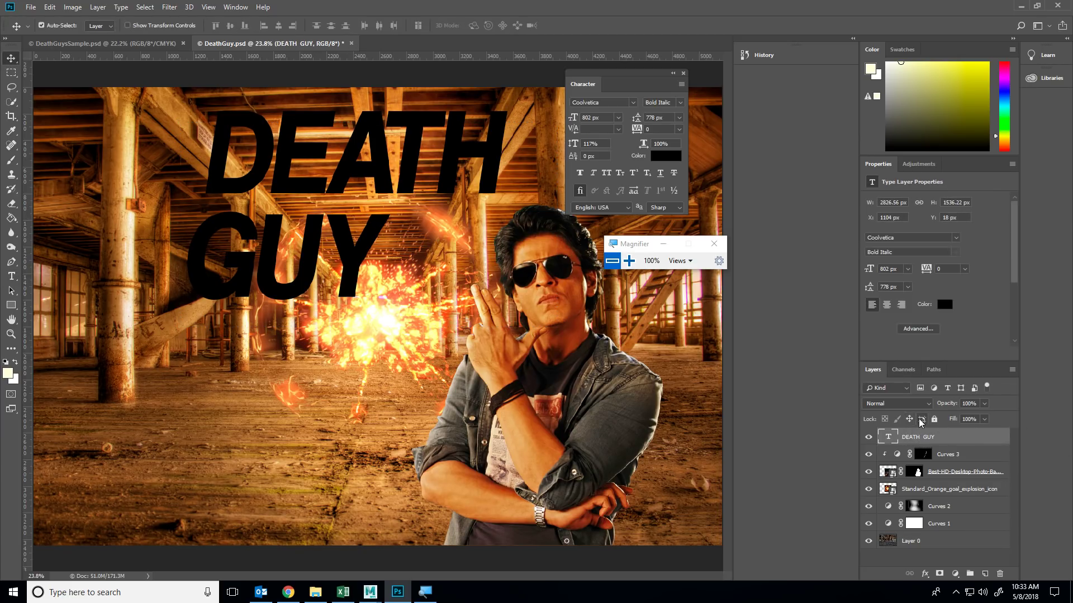
- Give the title an Orange, Yellow, Orange linear Gradient Overlay at 90° via Layer Style
{"action": "left_click", "coordinate": [97, 6]}
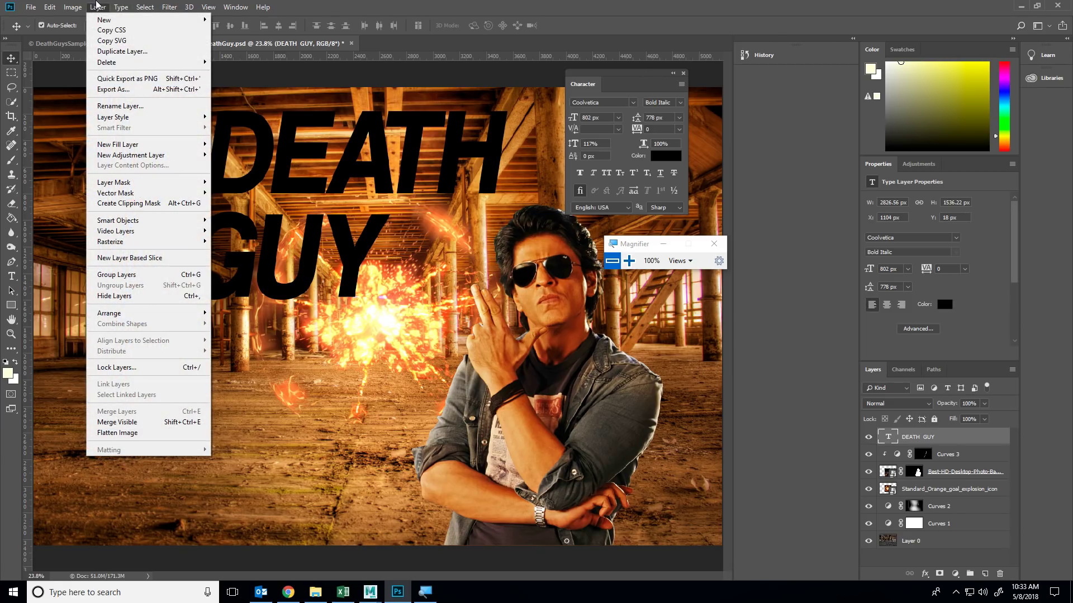
{"action": "mouse_move", "coordinate": [128, 117]}
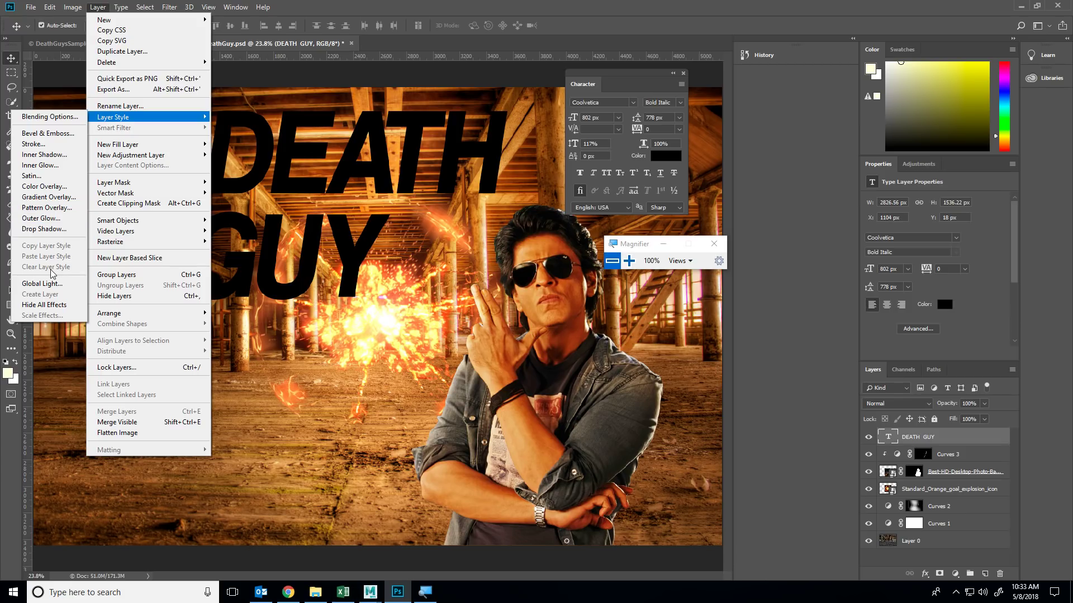
{"action": "left_click", "coordinate": [50, 197]}
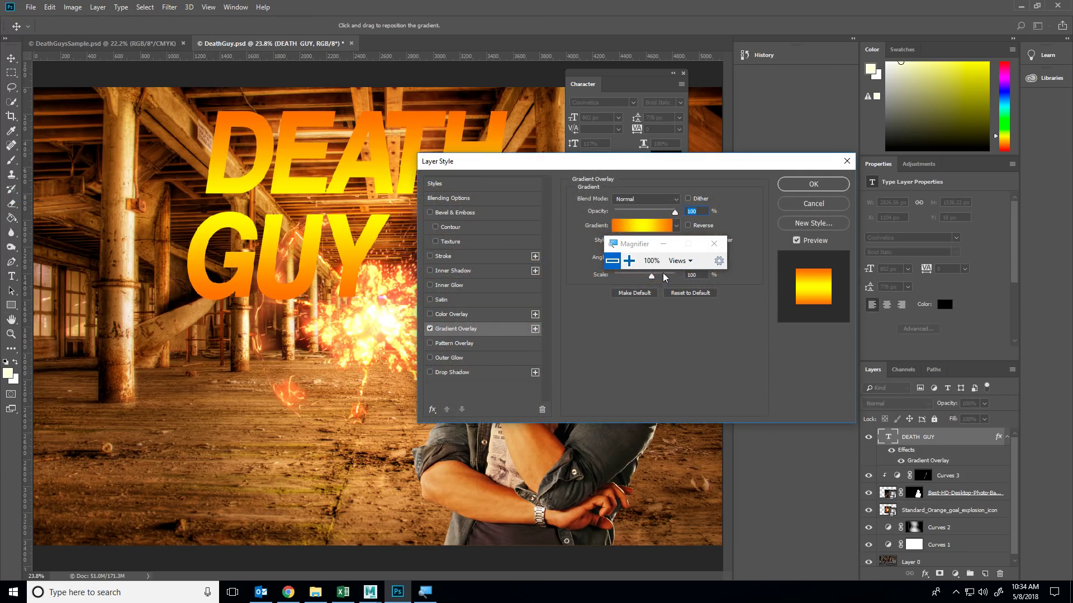
{"action": "left_click", "coordinate": [665, 227]}
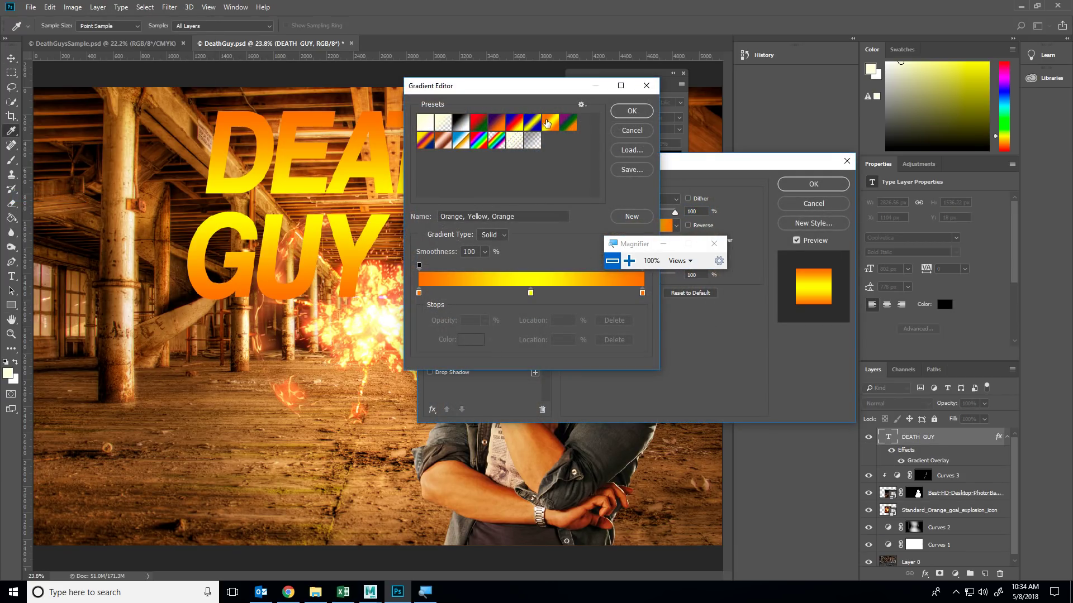
{"action": "left_click", "coordinate": [646, 131]}
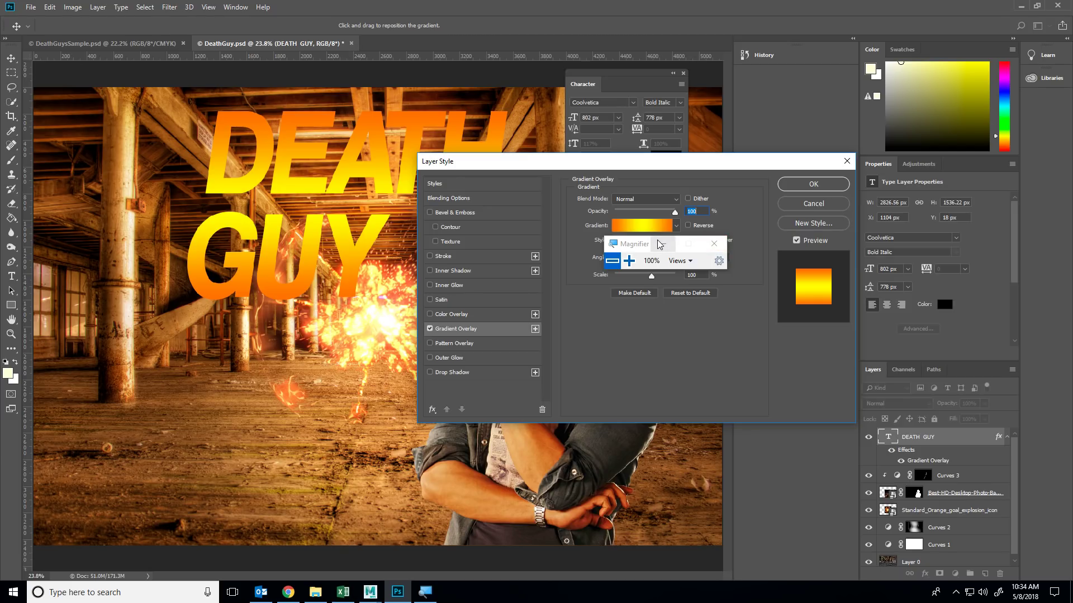
{"action": "left_click_drag", "start_coordinate": [641, 244], "coordinate": [704, 477]}
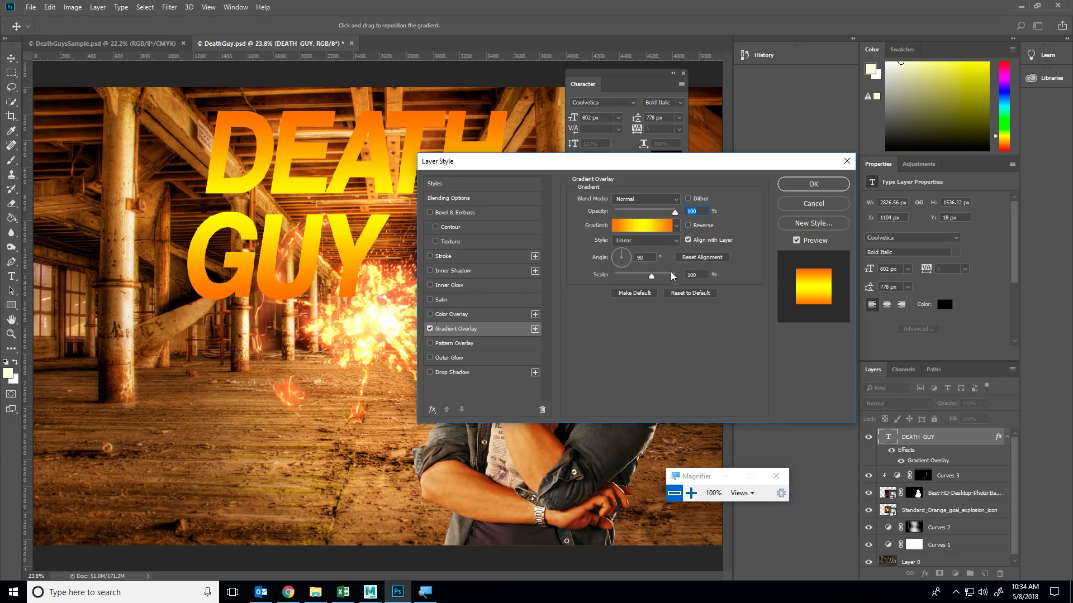
{"action": "left_click", "coordinate": [675, 243]}
{"action": "left_click", "coordinate": [677, 223]}
{"action": "left_click", "coordinate": [677, 224]}
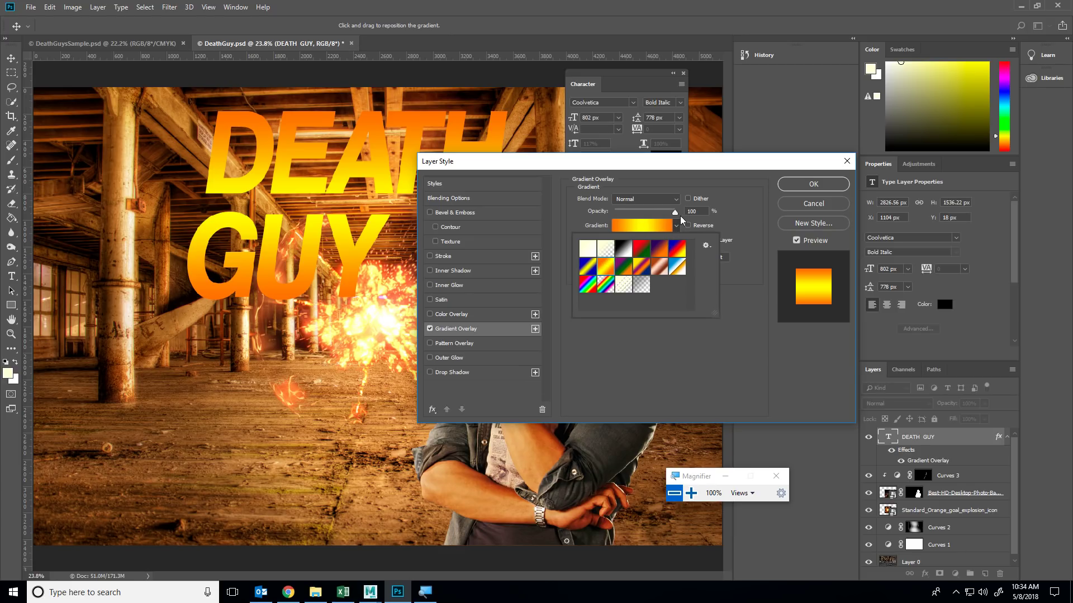
{"action": "left_click", "coordinate": [766, 189]}
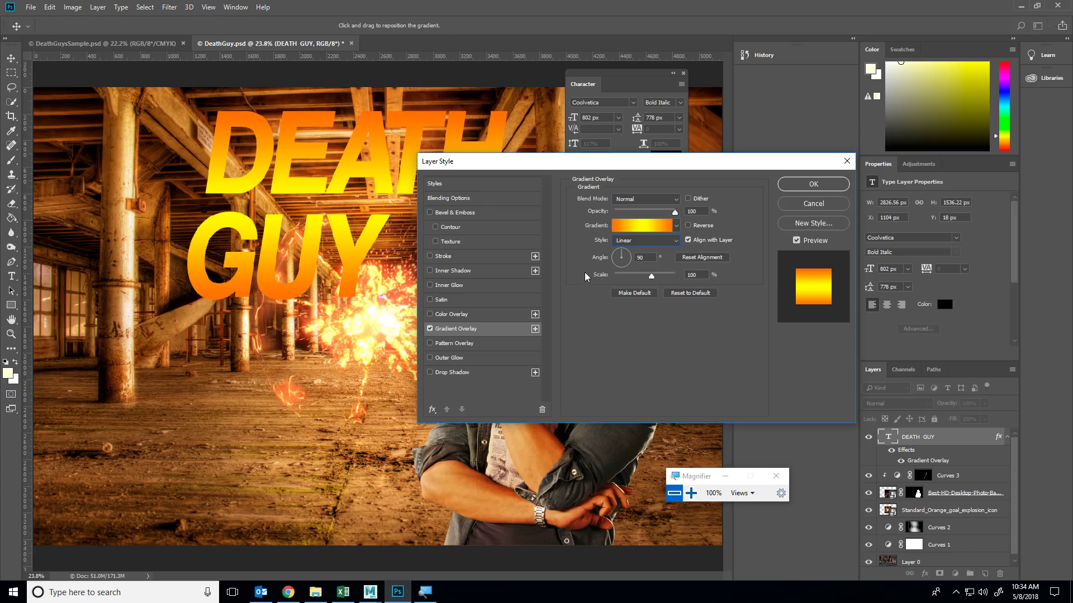
- Add a black drop shadow at 129° with 10 px size, and enable Bevel & Emboss
{"action": "left_click", "coordinate": [466, 371]}
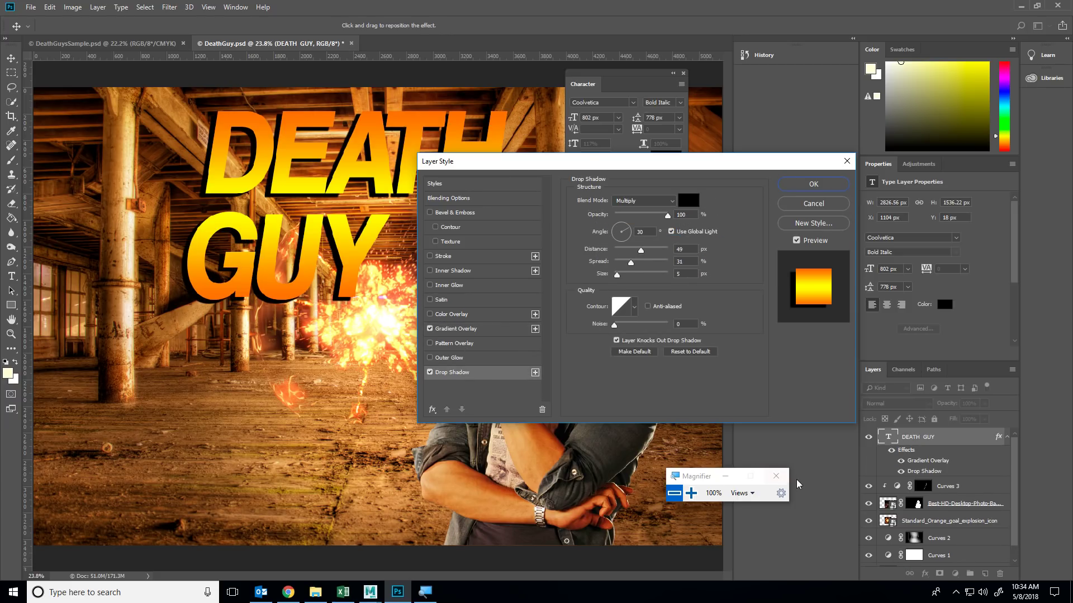
{"action": "left_click", "coordinate": [617, 230]}
{"action": "left_click", "coordinate": [691, 493]}
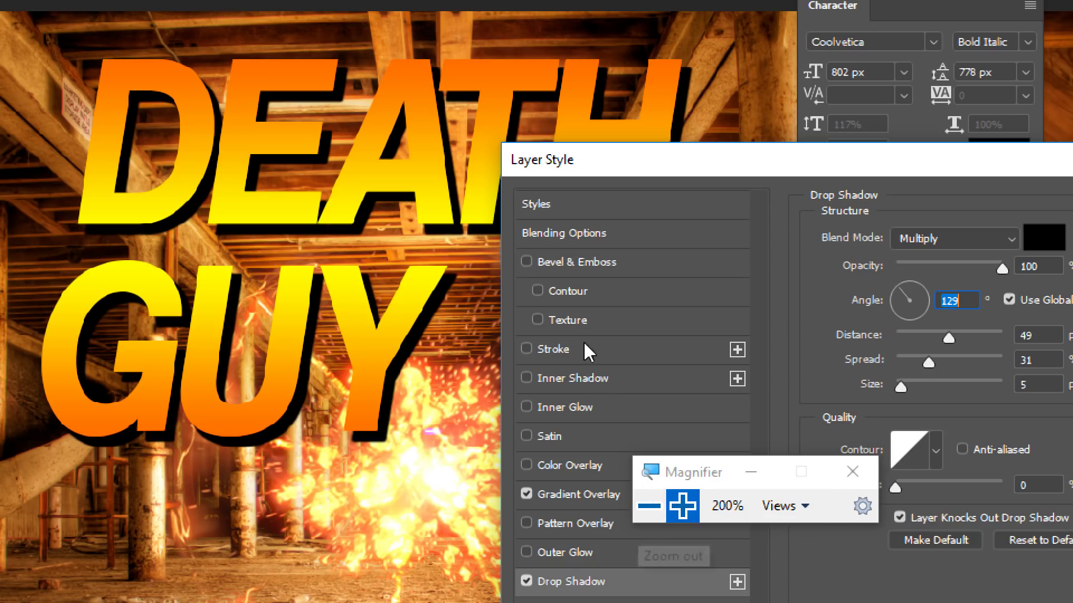
{"action": "left_click", "coordinate": [526, 261]}
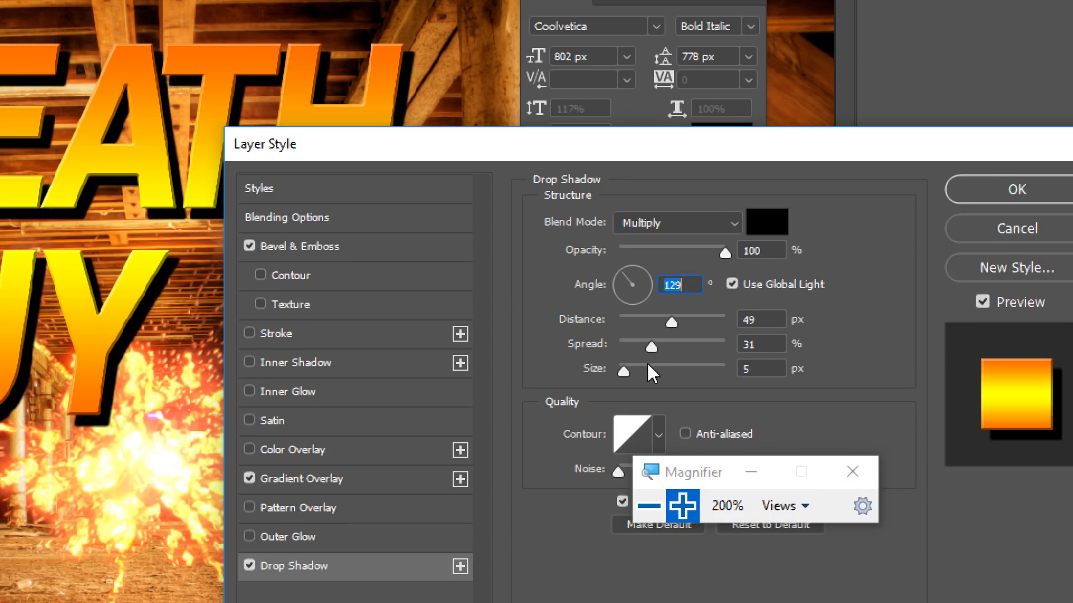
{"action": "left_click", "coordinate": [671, 453]}
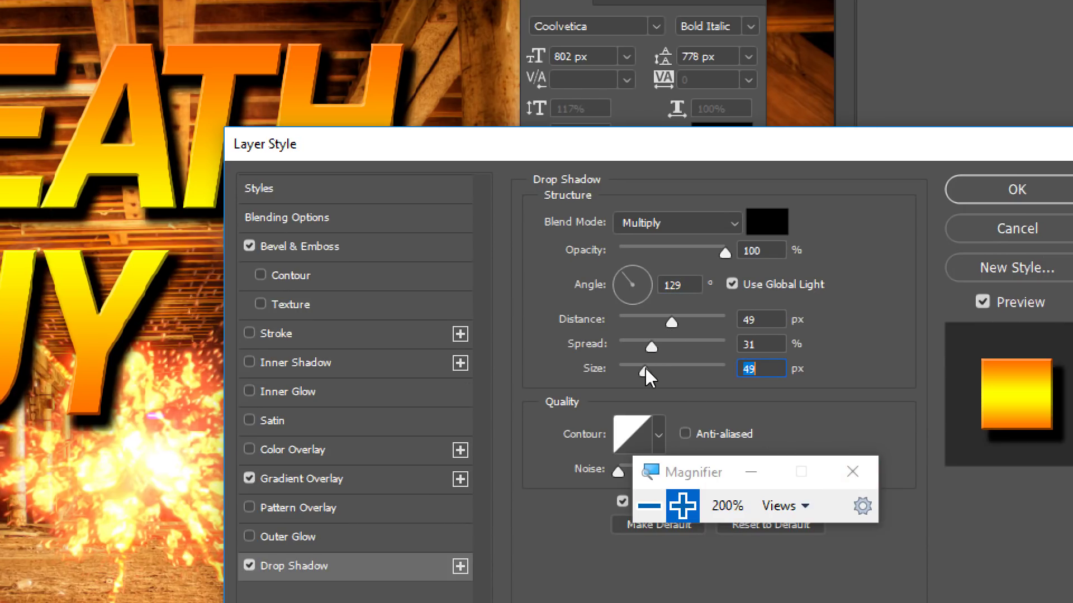
{"action": "left_click_drag", "start_coordinate": [642, 376], "coordinate": [631, 377]}
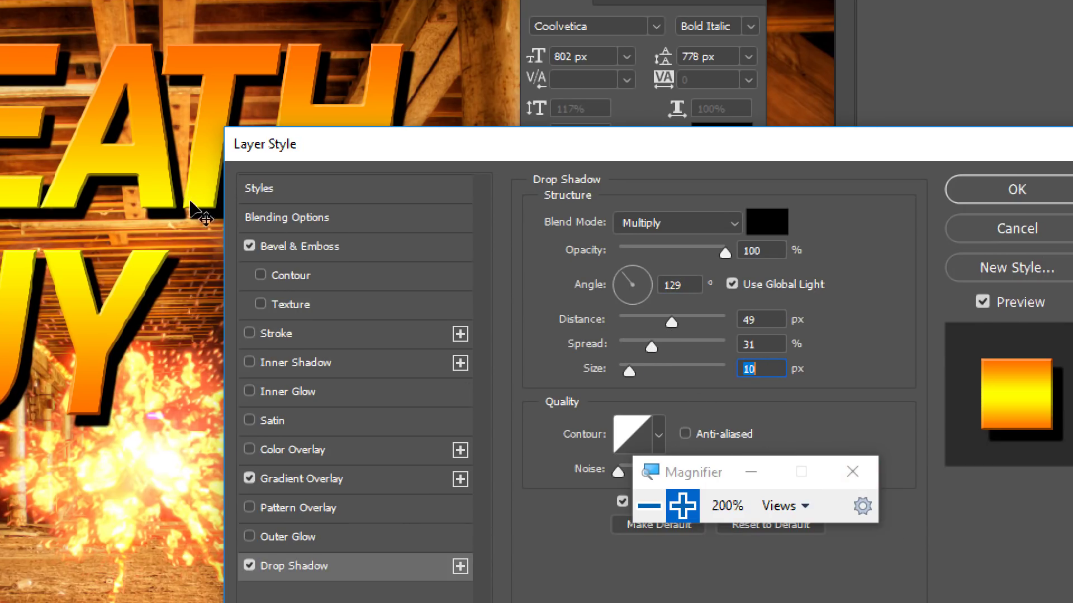
- Set the bevel size to 10 px, compare it on and off, and apply the styles
{"action": "left_click", "coordinate": [307, 246]}
{"action": "left_click_drag", "start_coordinate": [646, 323], "coordinate": [638, 319]}
{"action": "key", "text": "ctrl+alt+space"}
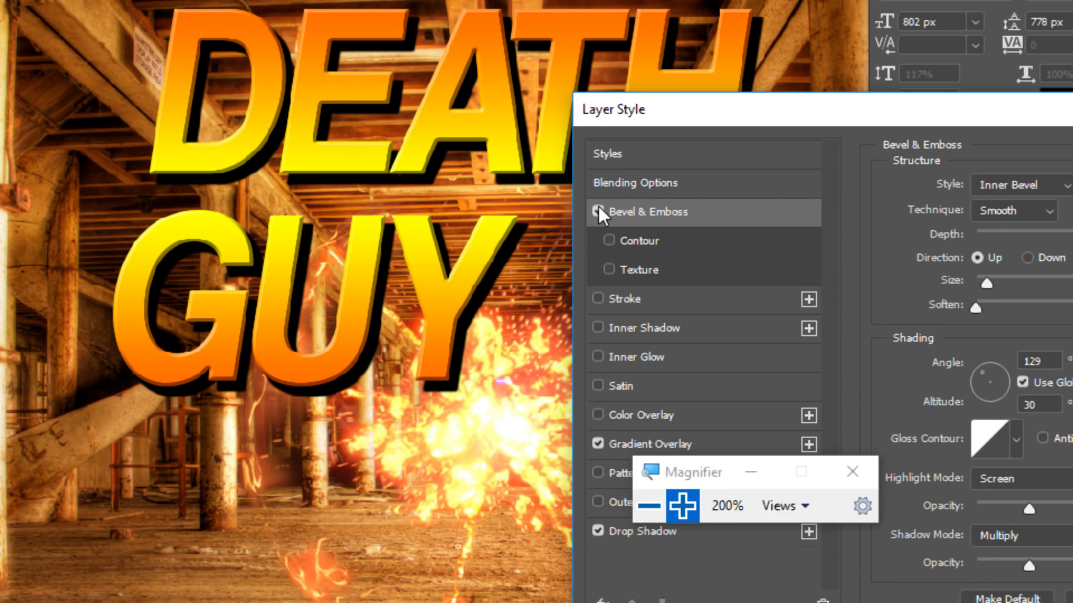
{"action": "left_click", "coordinate": [598, 208]}
{"action": "left_click", "coordinate": [598, 209]}
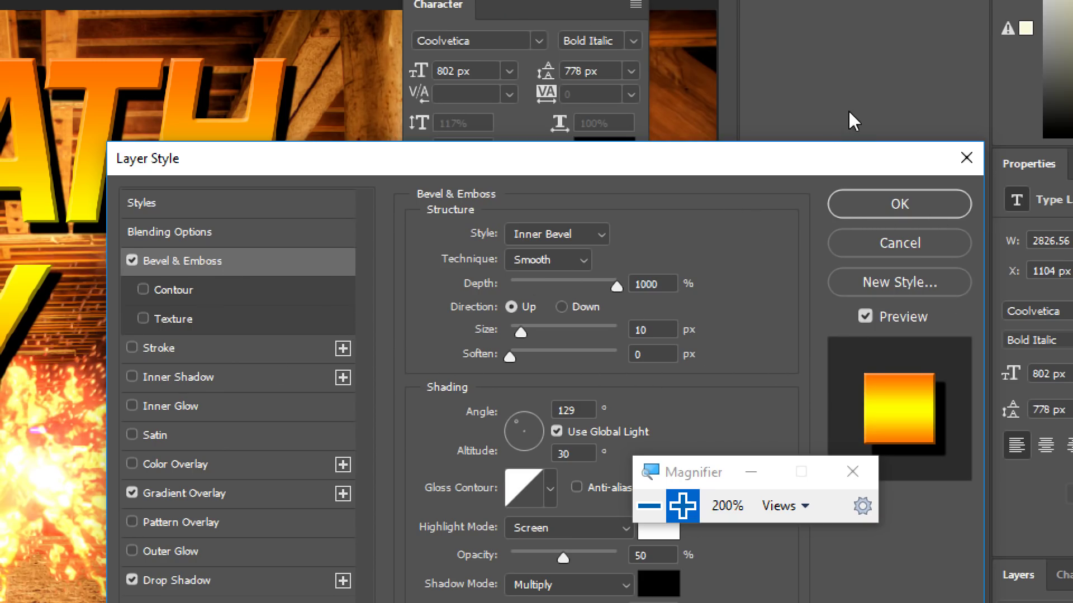
{"action": "left_click", "coordinate": [872, 203]}
{"action": "scroll", "coordinate": [159, 428], "scroll_direction": "down", "scroll_amount": 3}
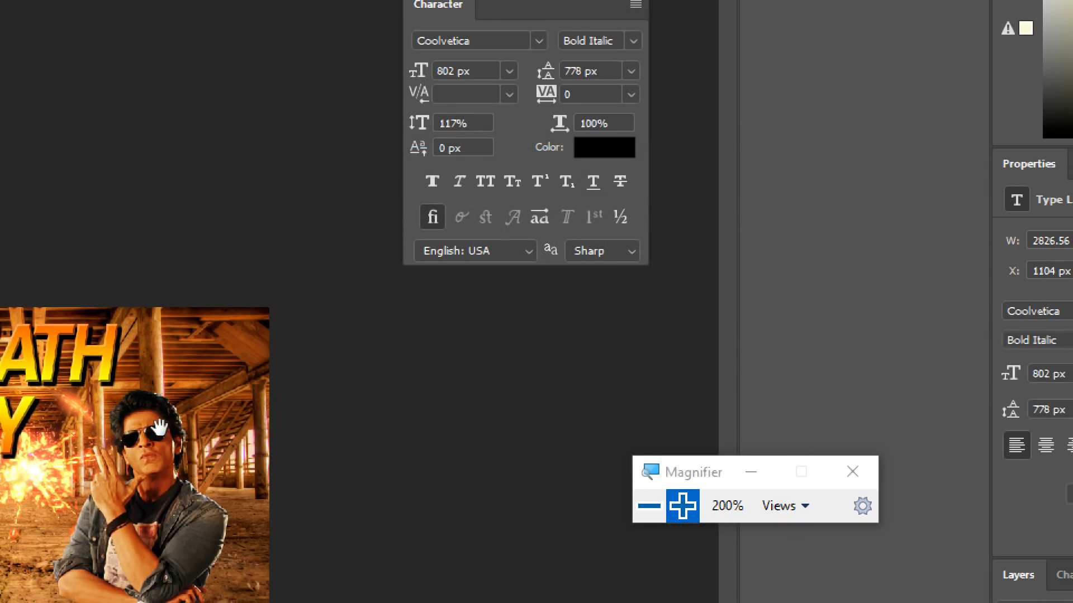
{"action": "left_click", "coordinate": [648, 505]}
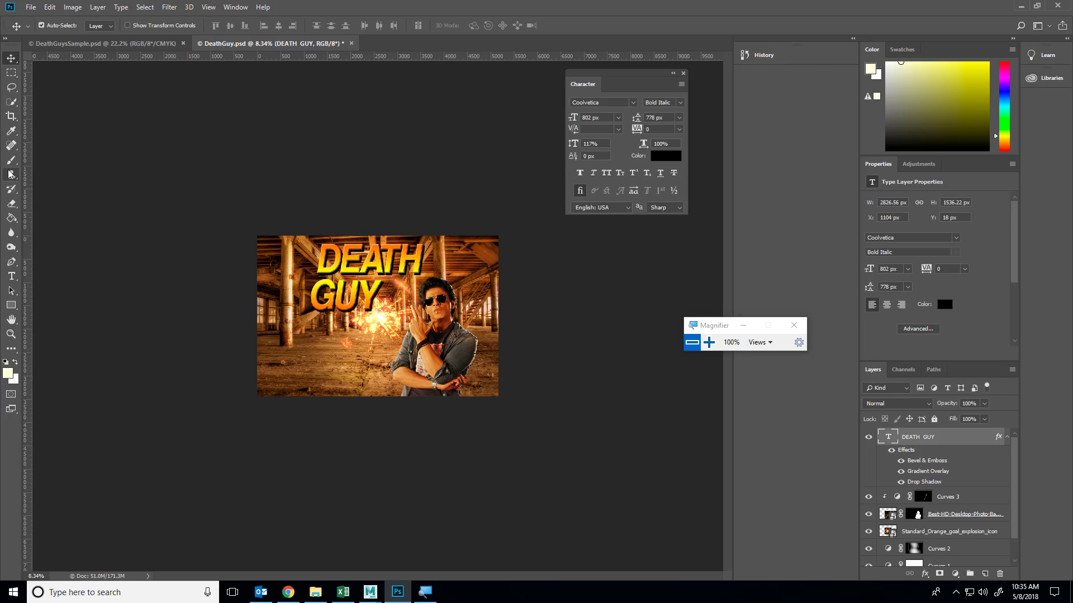
{"action": "key", "text": "c"}
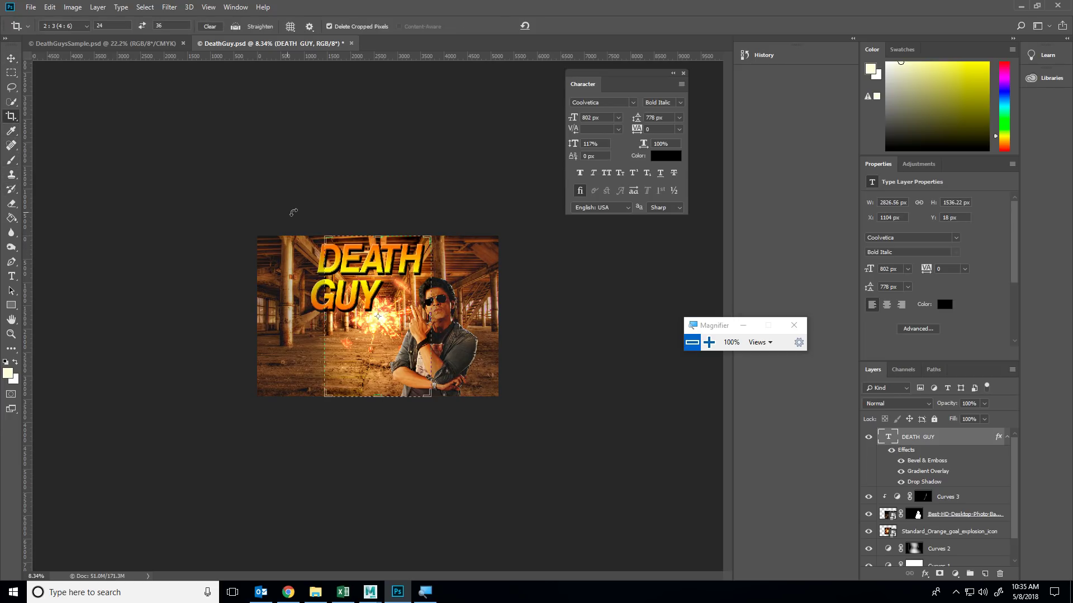
{"action": "left_click", "coordinate": [168, 25]}
{"action": "left_click", "coordinate": [13, 58]}
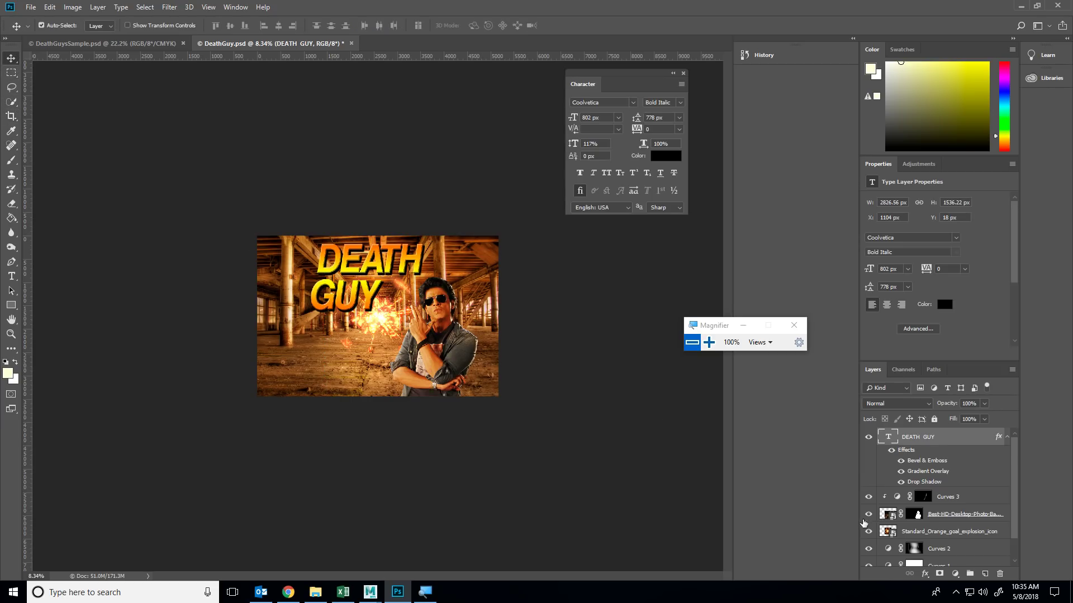
{"action": "scroll", "coordinate": [863, 524], "scroll_direction": "down", "scroll_amount": 1}
- Select the man's image layer in the Layers panel
{"action": "left_click", "coordinate": [887, 508]}
{"action": "left_click", "coordinate": [890, 474]}
{"action": "left_click", "coordinate": [888, 489]}
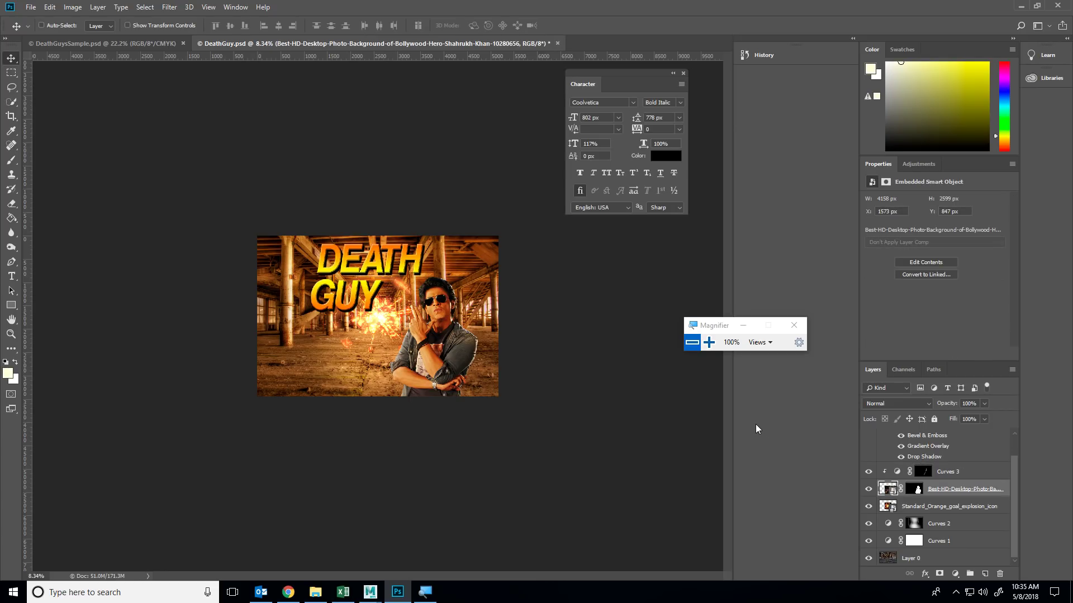
{"action": "key", "text": "ctrl+t"}
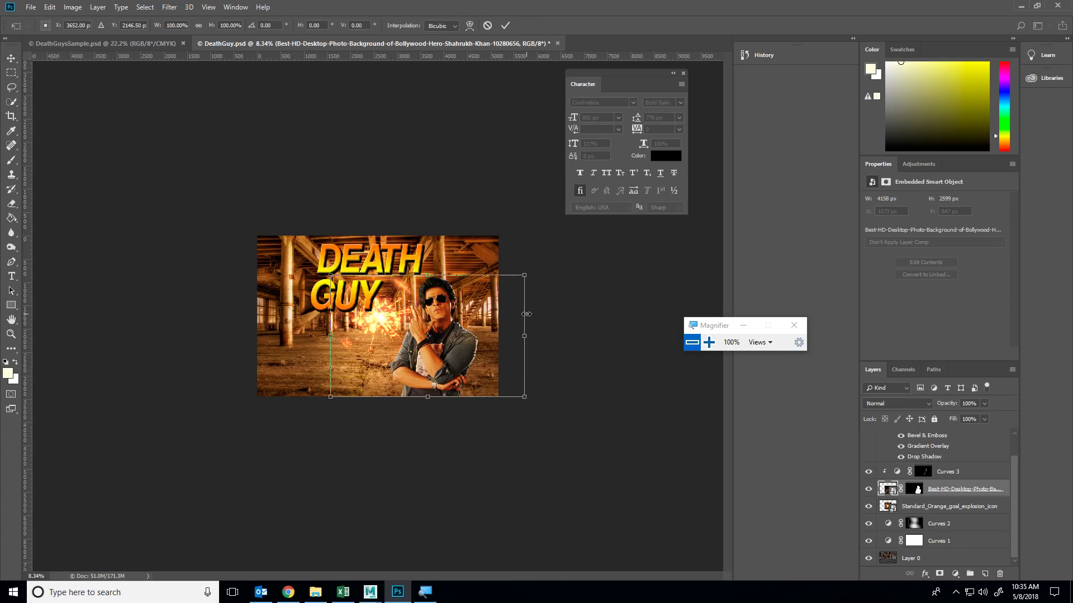
{"action": "key", "text": "Escape"}
{"action": "left_click", "coordinate": [944, 475]}
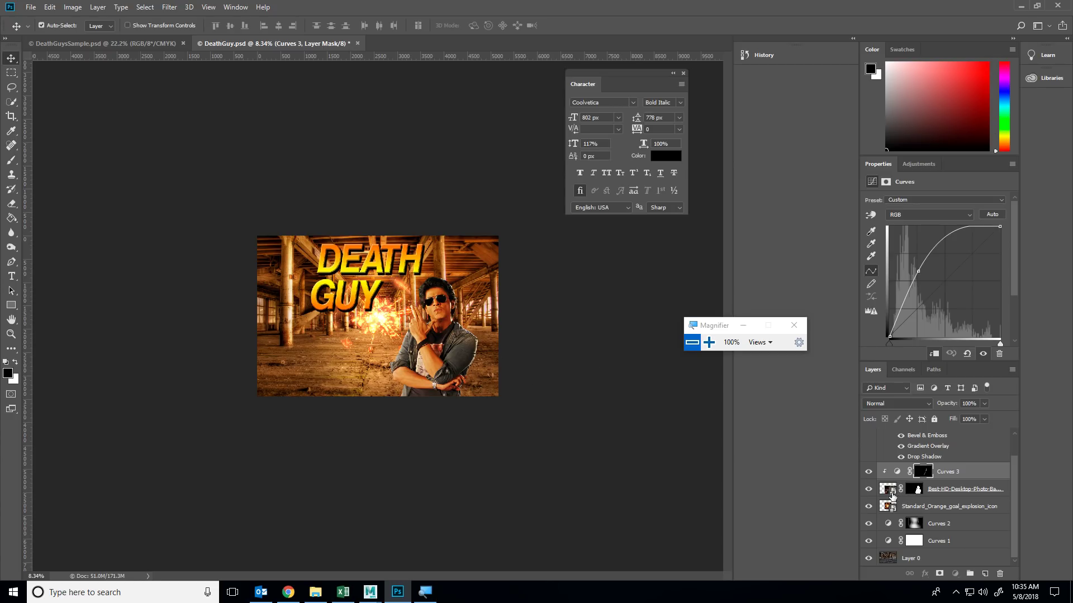
{"action": "left_click", "coordinate": [892, 495]}
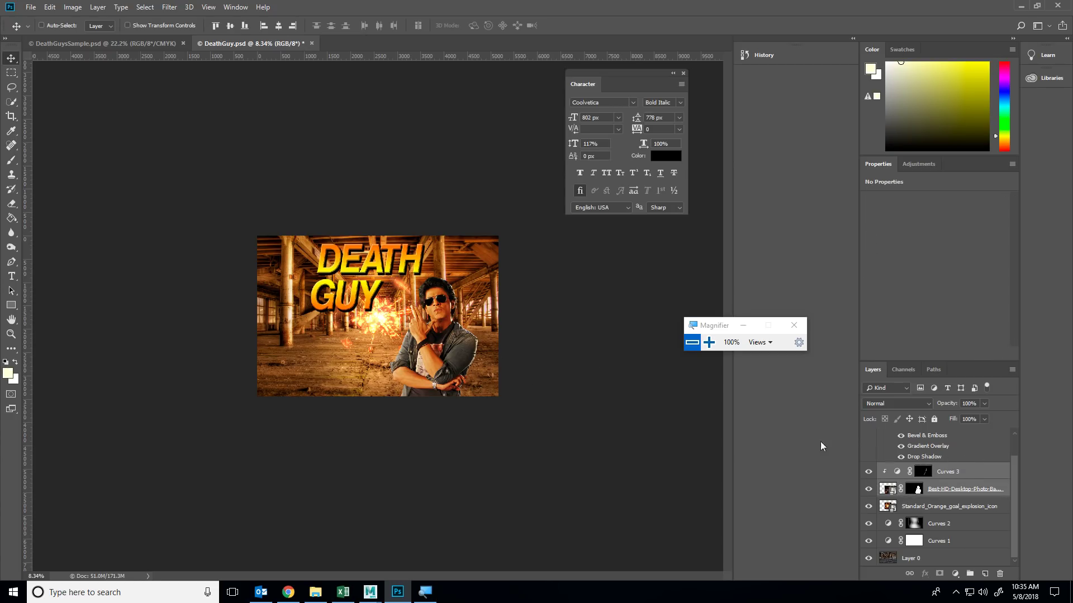
- Scale the man to about 63.6% and move him down-left, applying the transform
{"action": "key", "text": "ctrl+t"}
{"action": "left_click_drag", "start_coordinate": [524, 235], "coordinate": [485, 281]}
{"action": "left_click_drag", "start_coordinate": [428, 334], "coordinate": [417, 364]}
{"action": "scroll", "coordinate": [417, 365], "scroll_direction": "up", "scroll_amount": 3}
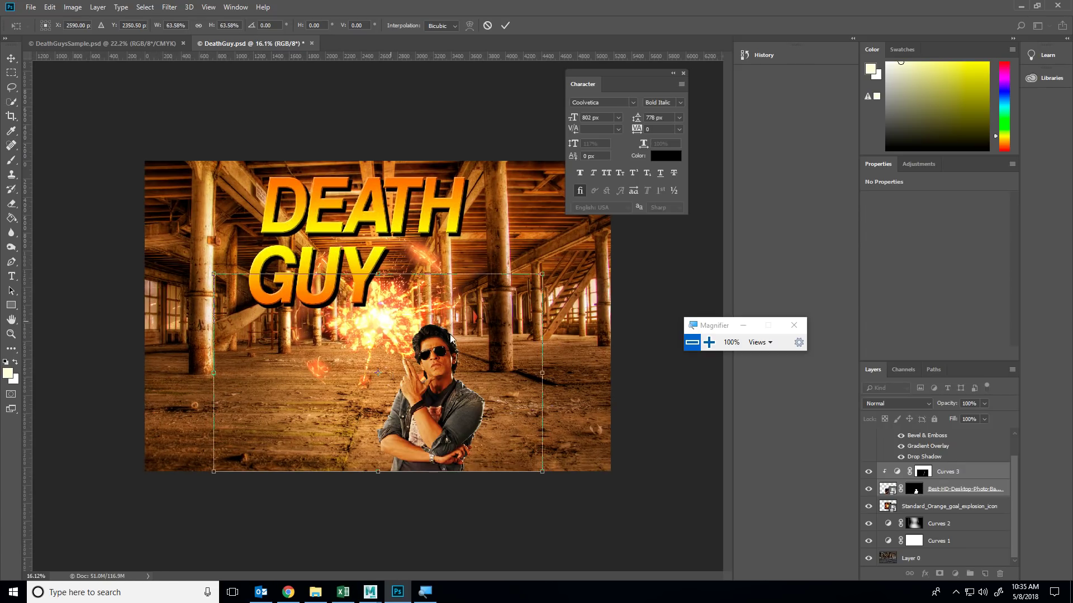
{"action": "key", "text": "alt+space"}
{"action": "key", "text": "Escape"}
{"action": "key", "text": "Return"}
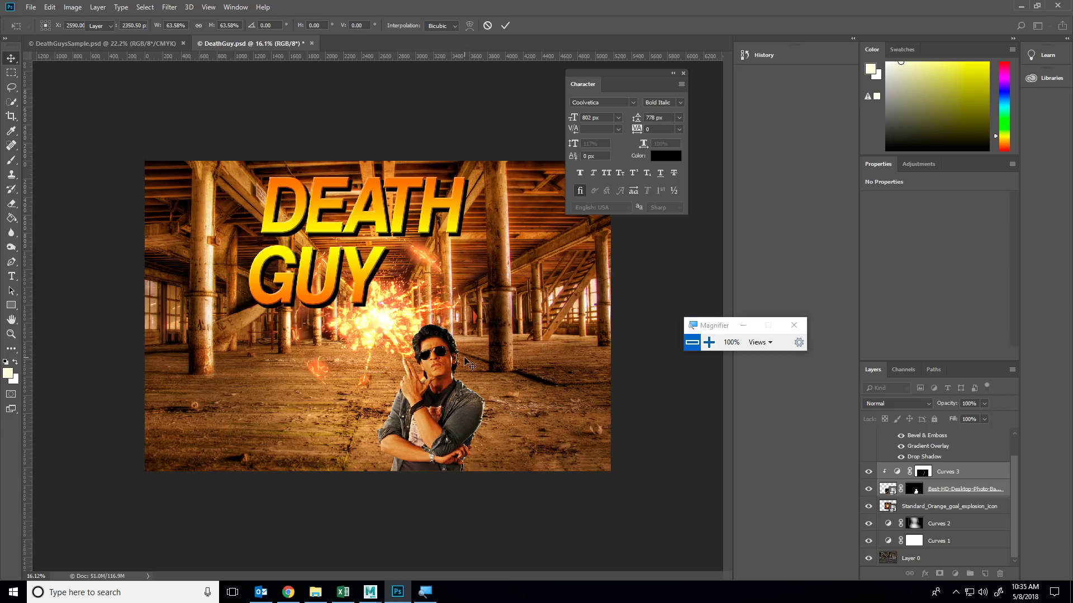
- Free-transform the DEATH GUY title from two corners, shrinking it to about 528 px type
{"action": "scroll", "coordinate": [916, 447], "scroll_direction": "up", "scroll_amount": 2}
{"action": "left_click", "coordinate": [903, 438]}
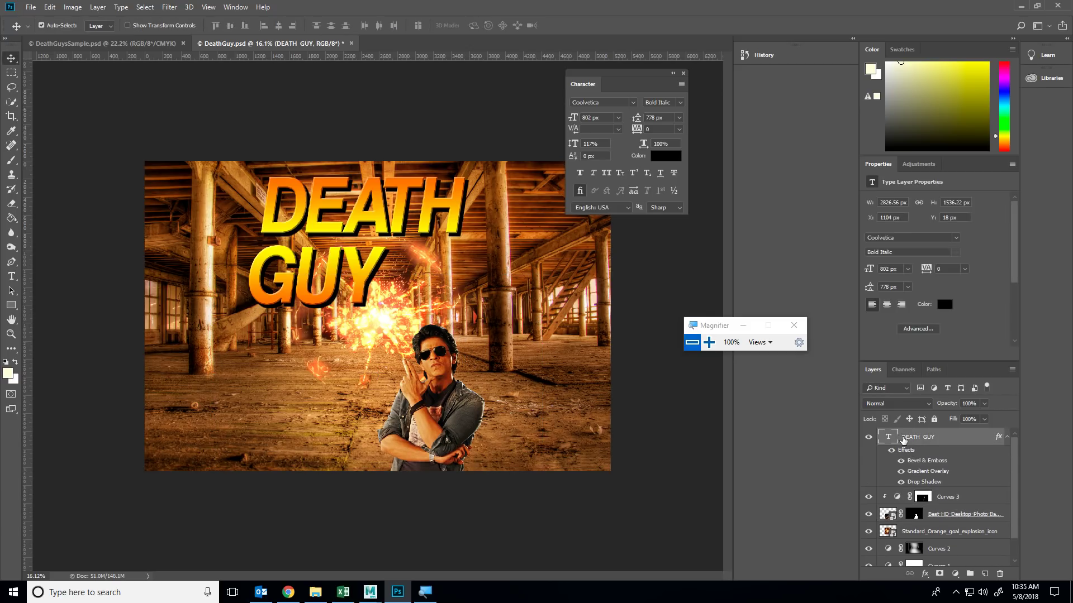
{"action": "key", "text": "ctrl+t"}
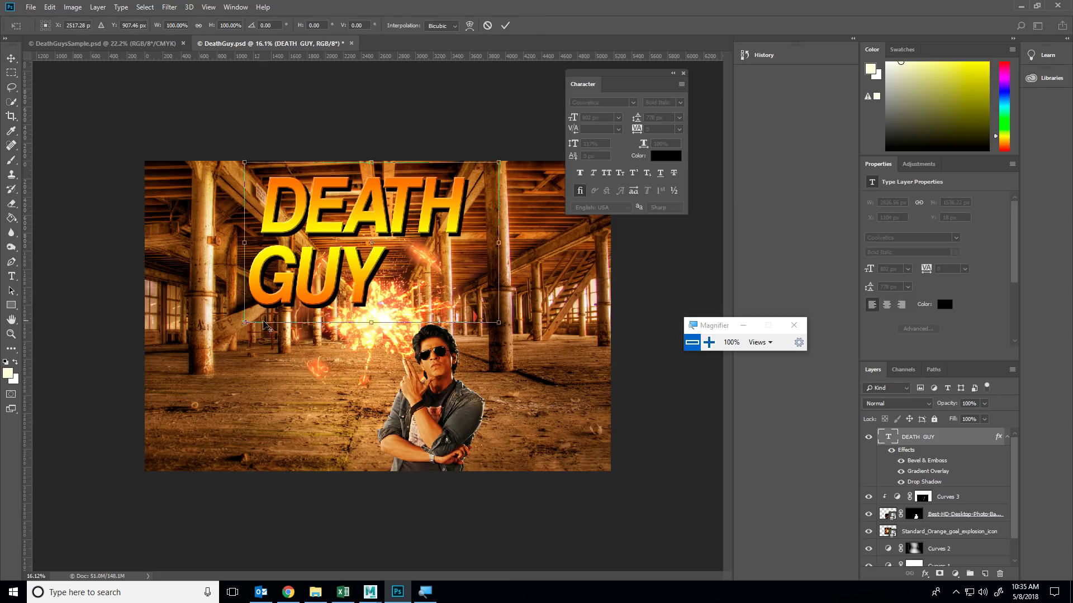
{"action": "left_click_drag", "start_coordinate": [246, 322], "coordinate": [290, 298]}
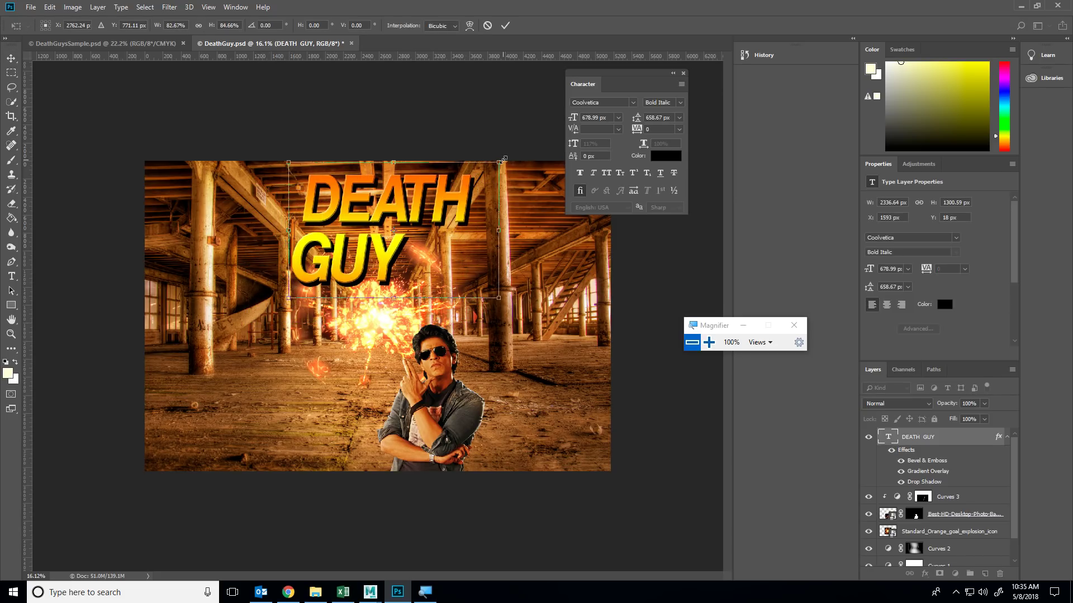
{"action": "left_click_drag", "start_coordinate": [501, 160], "coordinate": [458, 191]}
{"action": "key", "text": "Return"}
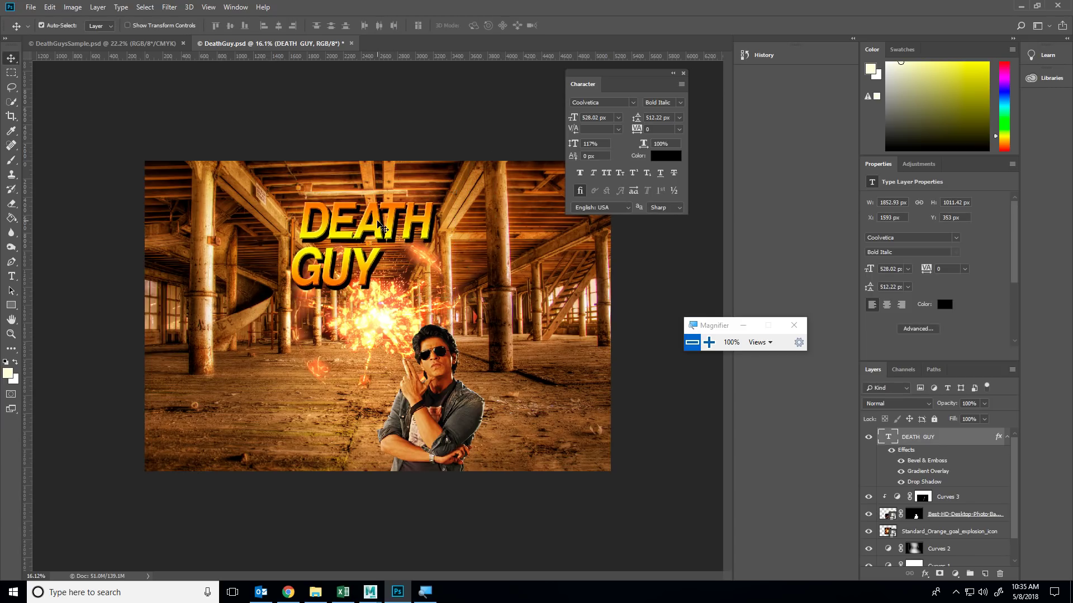
- Crop to a 2:3 (24 x 36) portrait framing the title, explosion and man
{"action": "left_click", "coordinate": [12, 117]}
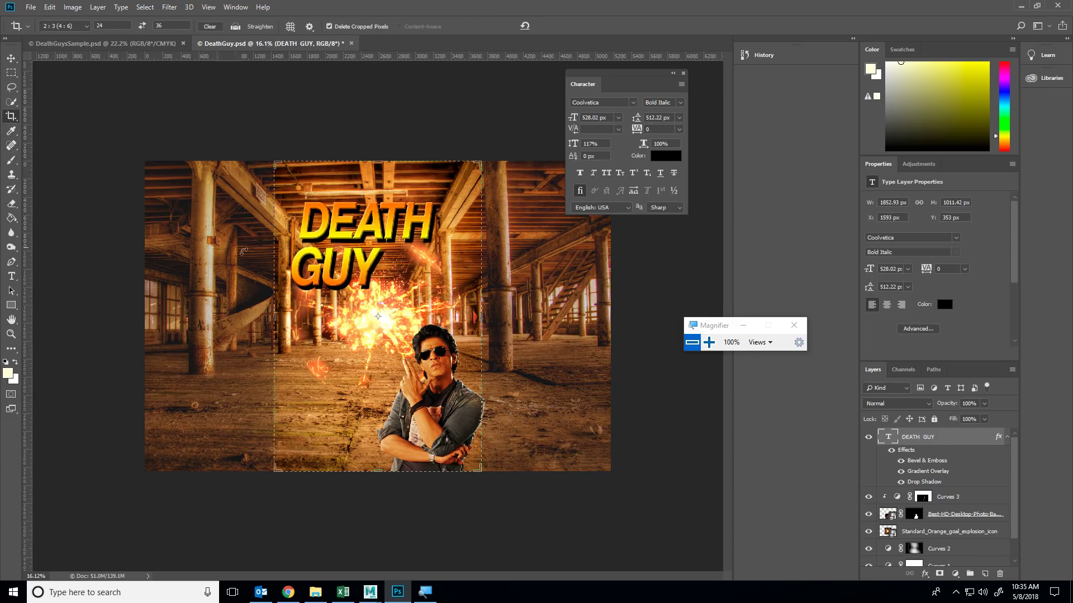
{"action": "left_click", "coordinate": [407, 289]}
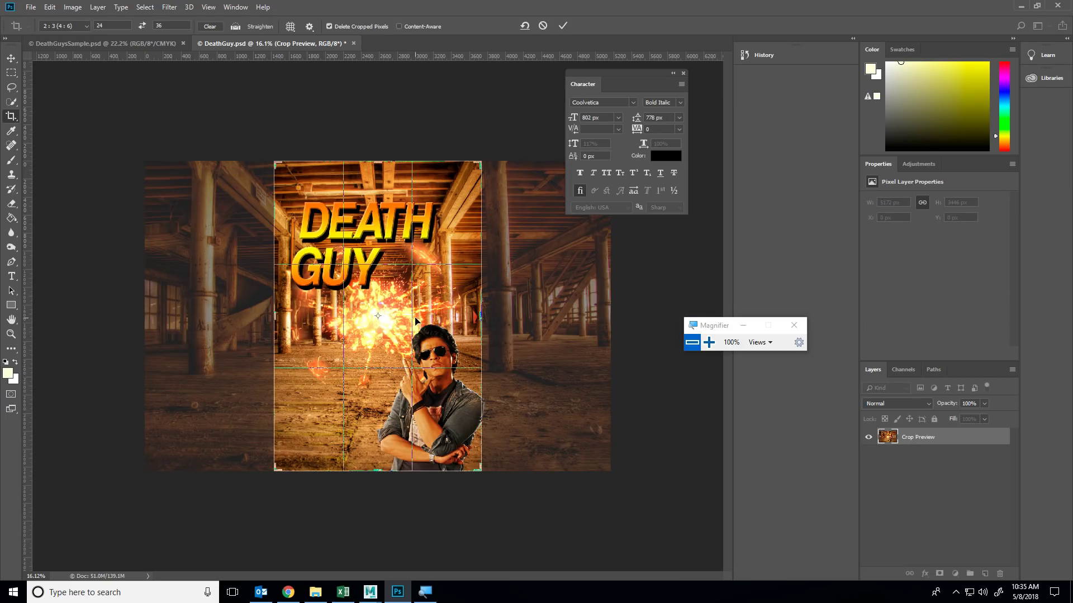
{"action": "key", "text": "Return"}
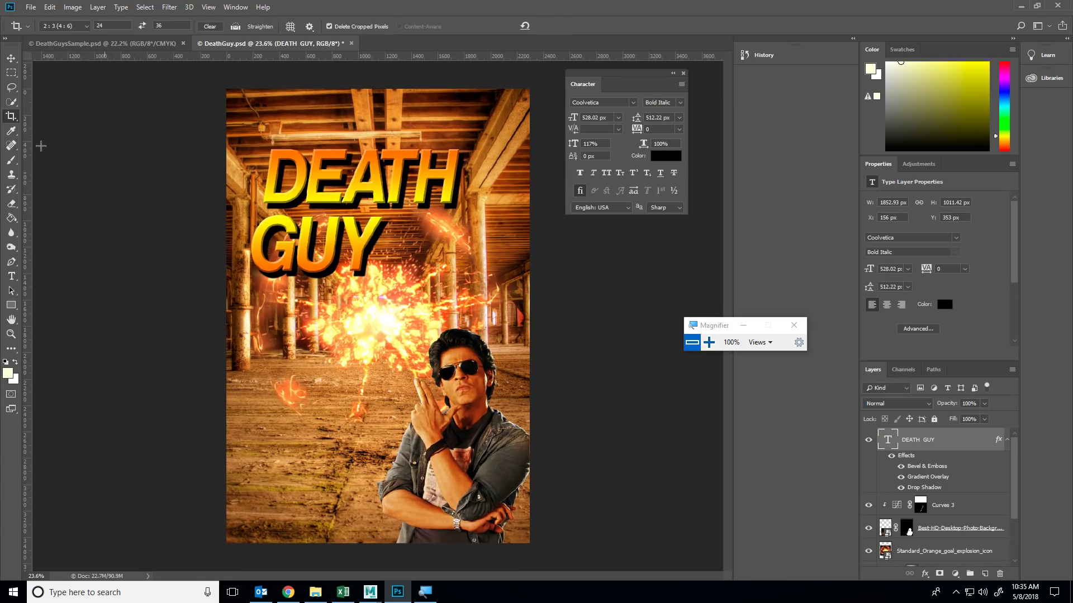
{"action": "left_click", "coordinate": [11, 58]}
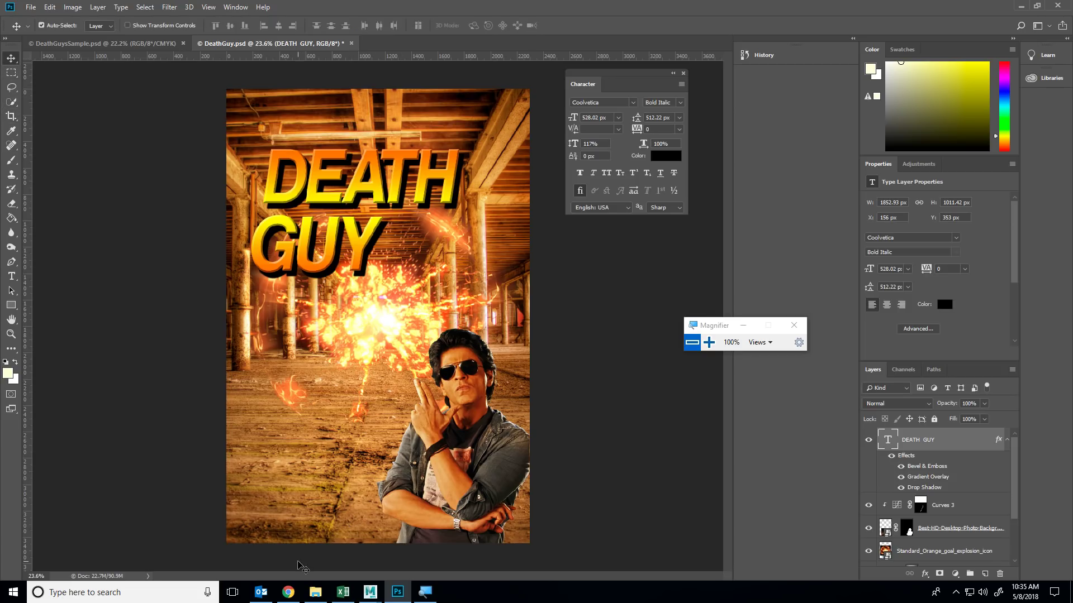
- Copy the black movie-credits image from the Google Images results in Chrome, then return to Photoshop
{"action": "left_click", "coordinate": [288, 592]}
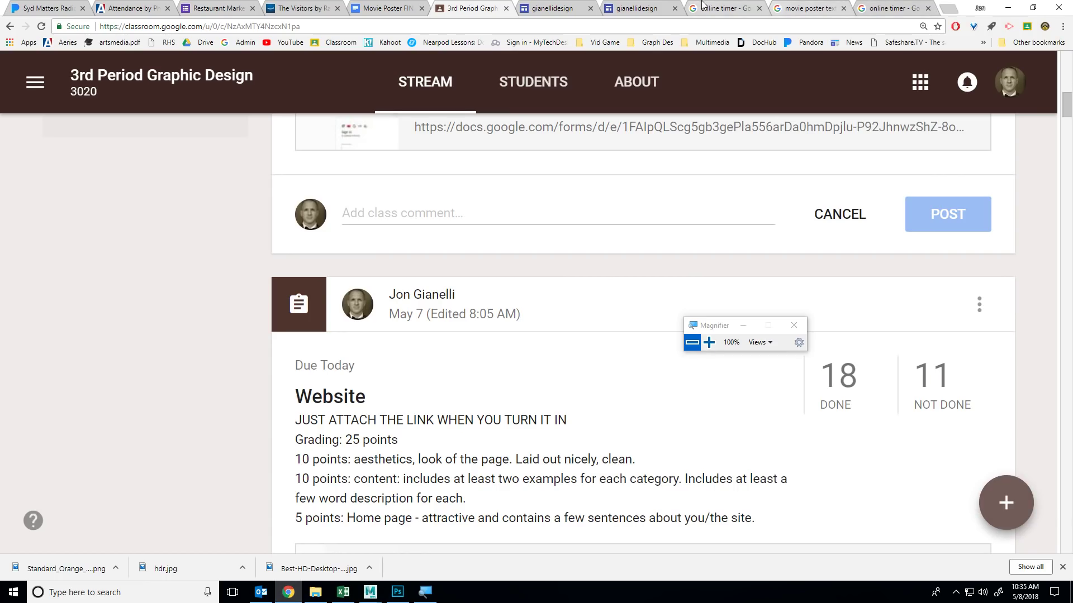
{"action": "left_click", "coordinate": [805, 7]}
{"action": "scroll", "coordinate": [424, 205], "scroll_direction": "up", "scroll_amount": 5}
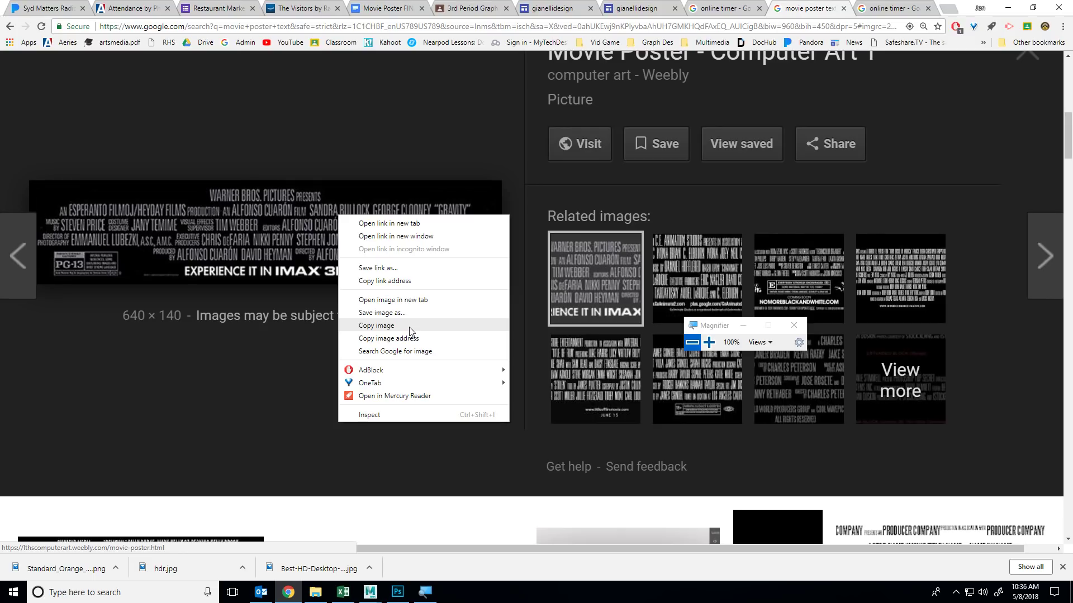
{"action": "left_click", "coordinate": [409, 330]}
{"action": "key", "text": "alt+Tab"}
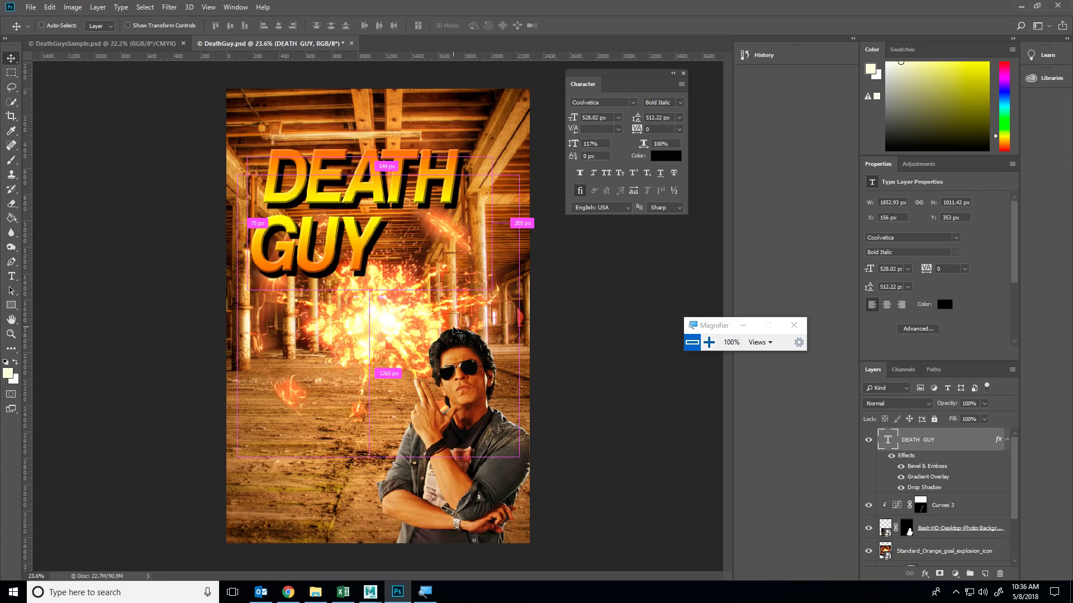
- Paste the credits image, scale it to full poster width and place it along the bottom edge
{"action": "key", "text": "ctrl+v"}
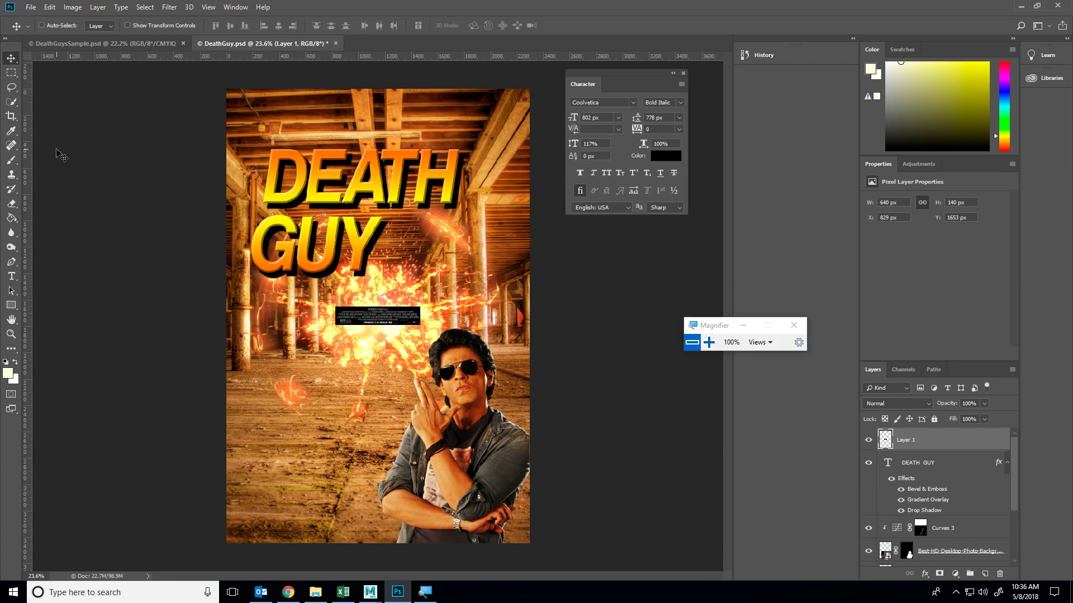
{"action": "key", "text": "ctrl+t"}
{"action": "left_click_drag", "start_coordinate": [339, 328], "coordinate": [233, 355]}
{"action": "key", "text": "Return"}
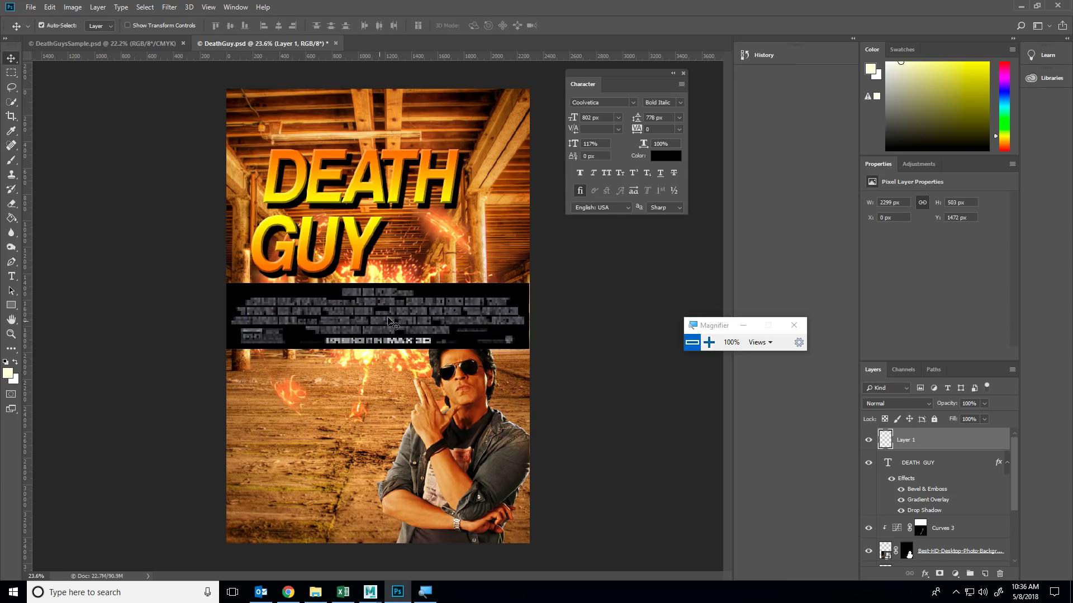
{"action": "left_click_drag", "start_coordinate": [400, 306], "coordinate": [415, 503]}
- Set the credits layer's blend mode to Lighten so its black background disappears
{"action": "left_click", "coordinate": [916, 403]}
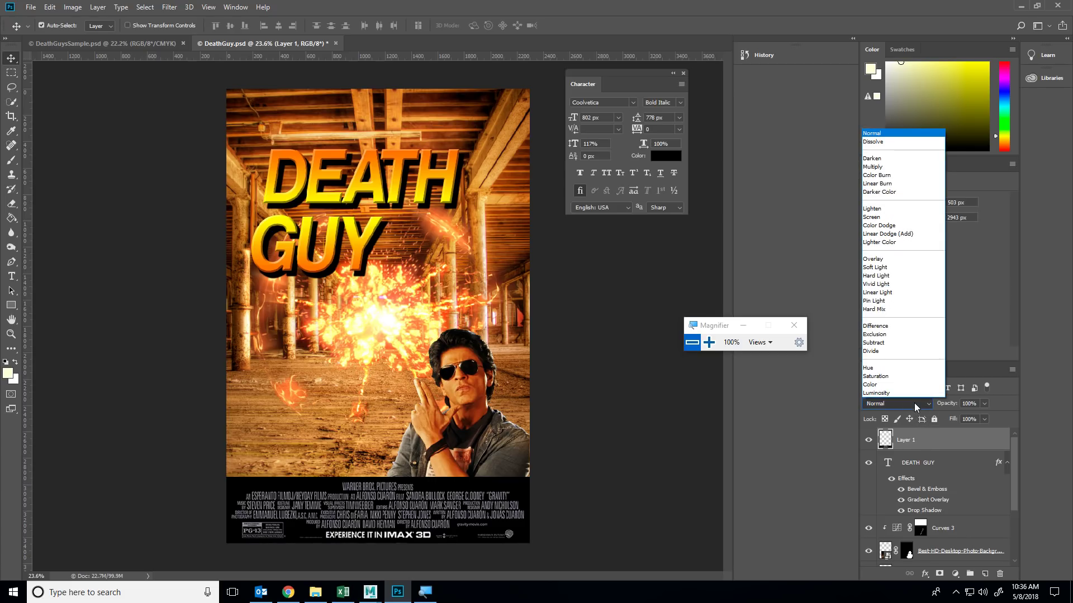
{"action": "left_click", "coordinate": [869, 208]}
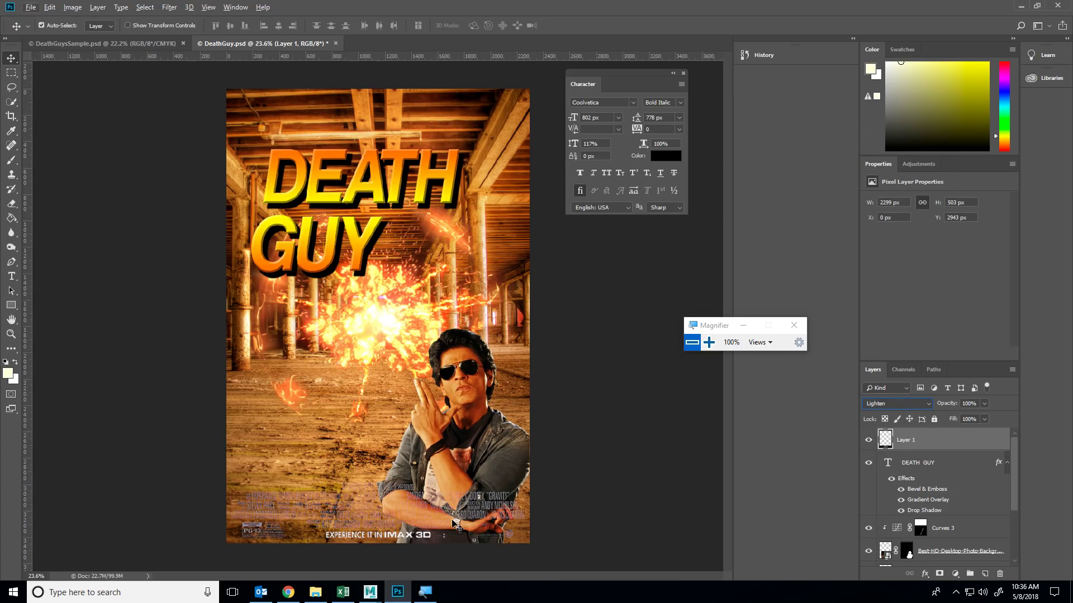
{"action": "scroll", "coordinate": [443, 541], "scroll_direction": "up", "scroll_amount": 7}
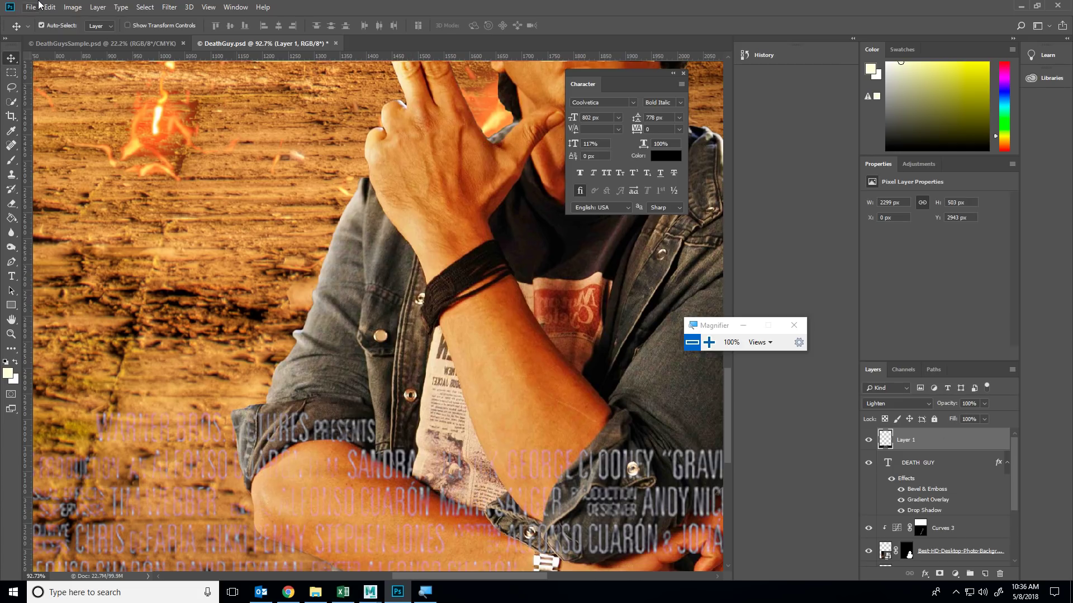
- Apply a Curves adjustment pulling the white input point to 73 so the credits read bright white
{"action": "left_click", "coordinate": [73, 7]}
{"action": "mouse_move", "coordinate": [101, 37]}
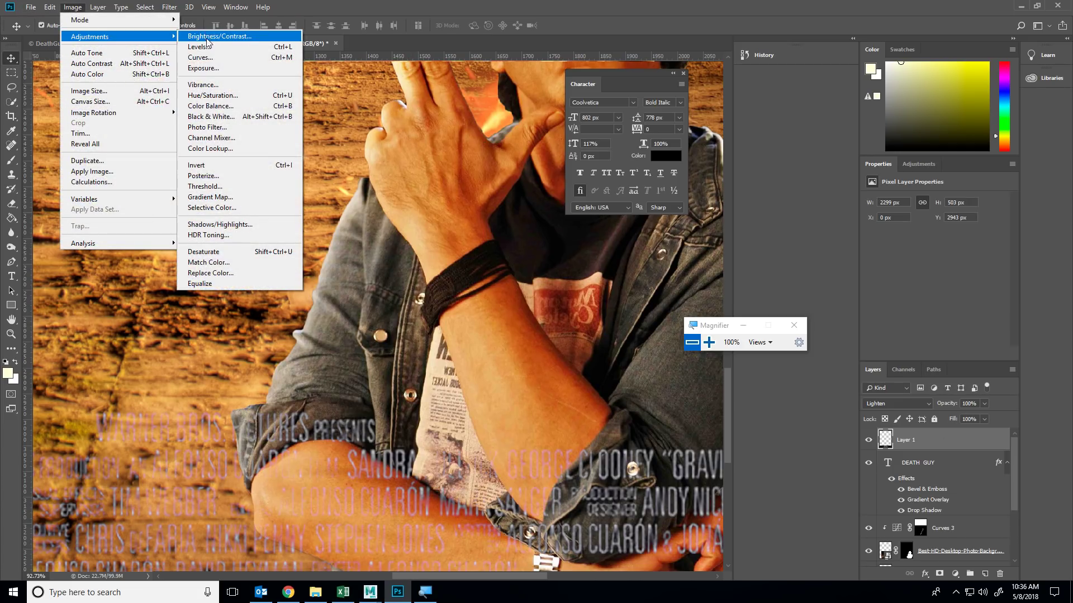
{"action": "left_click", "coordinate": [201, 57]}
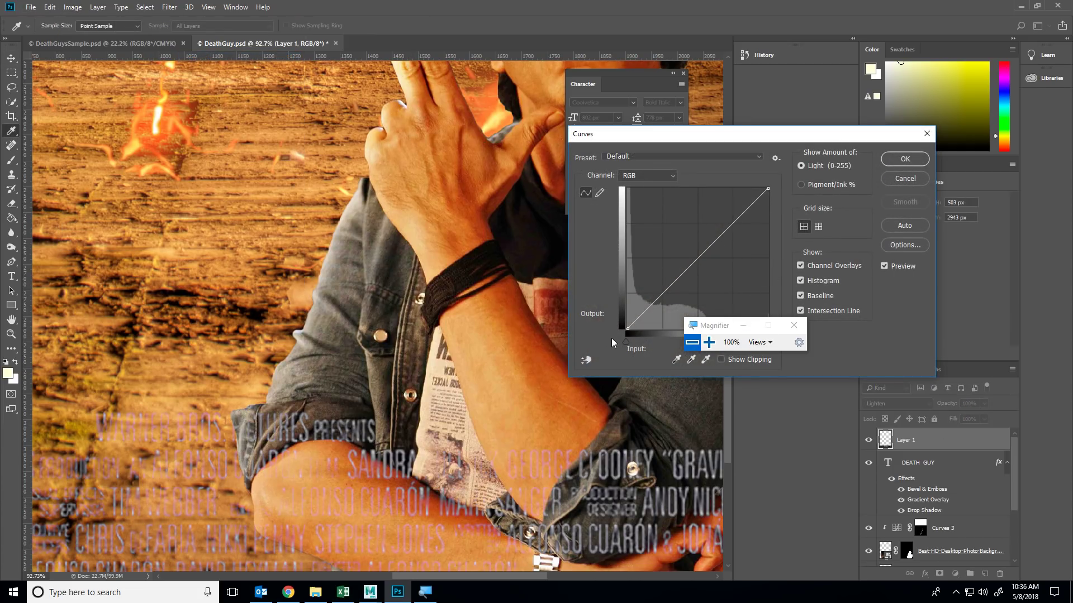
{"action": "left_click", "coordinate": [794, 325]}
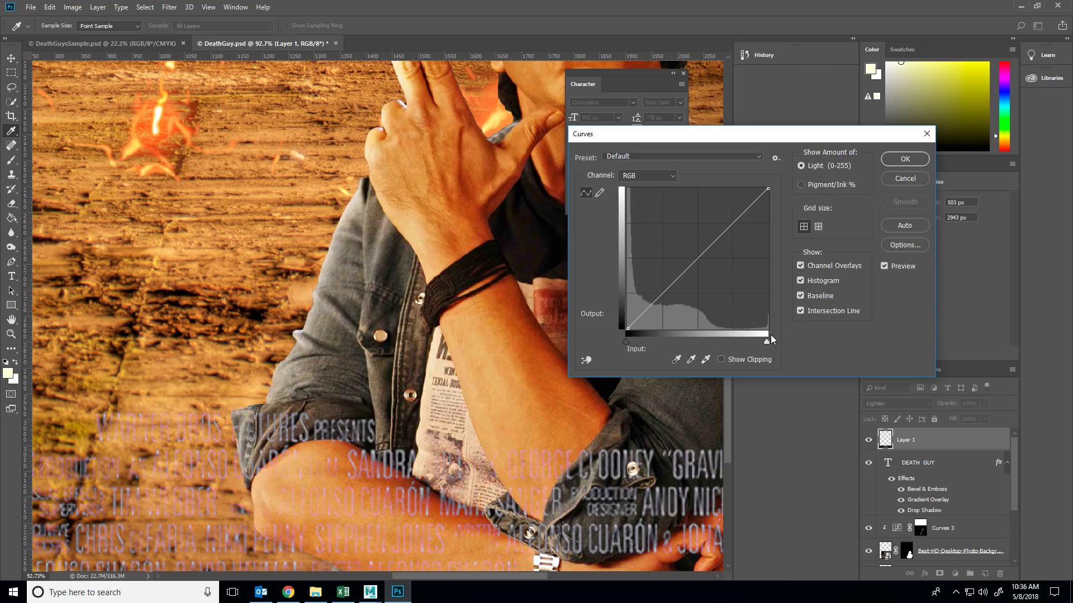
{"action": "left_click_drag", "start_coordinate": [770, 338], "coordinate": [666, 349]}
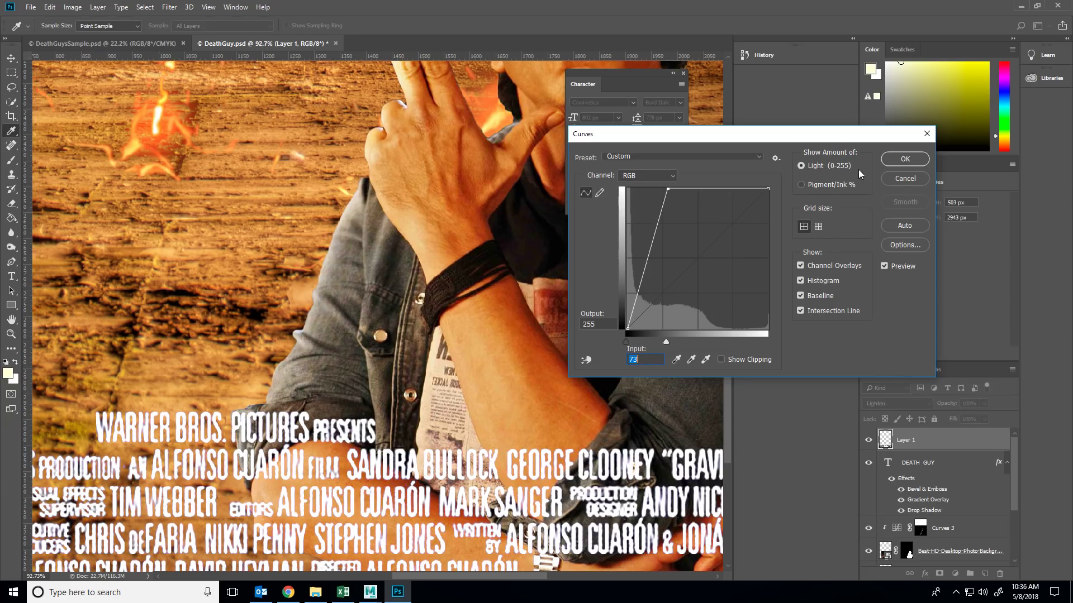
{"action": "left_click", "coordinate": [901, 161]}
{"action": "scroll", "coordinate": [417, 300], "scroll_direction": "down", "scroll_amount": 7}
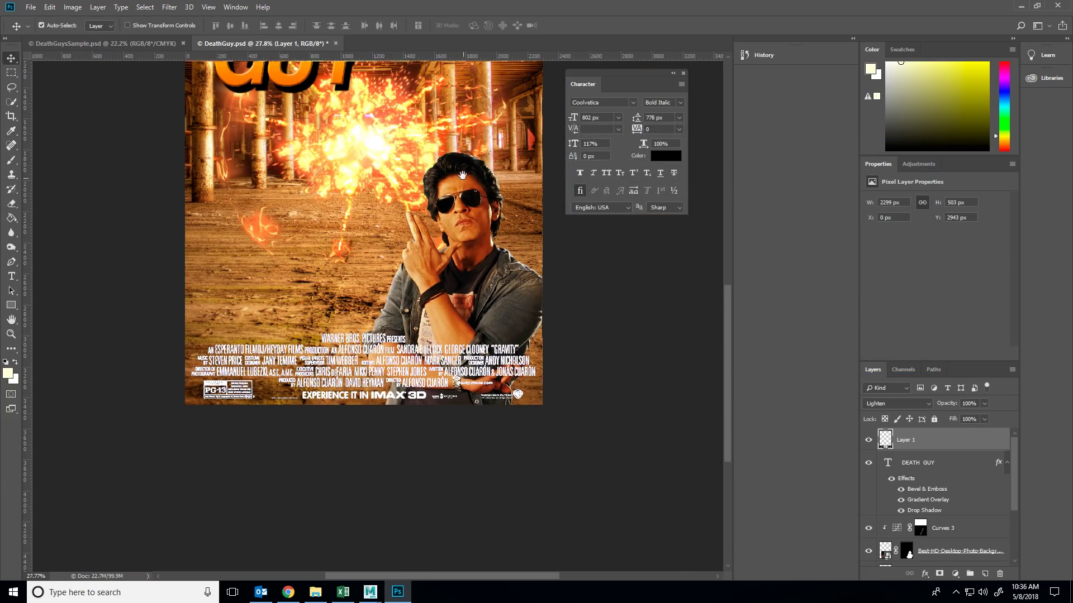
- Show the whole DEATH GUY poster centred in full-screen mode with all panels and toolbars hidden
{"action": "left_click_drag", "start_coordinate": [461, 171], "coordinate": [473, 308]}
{"action": "key", "text": "Tab"}
{"action": "key", "text": "f"}
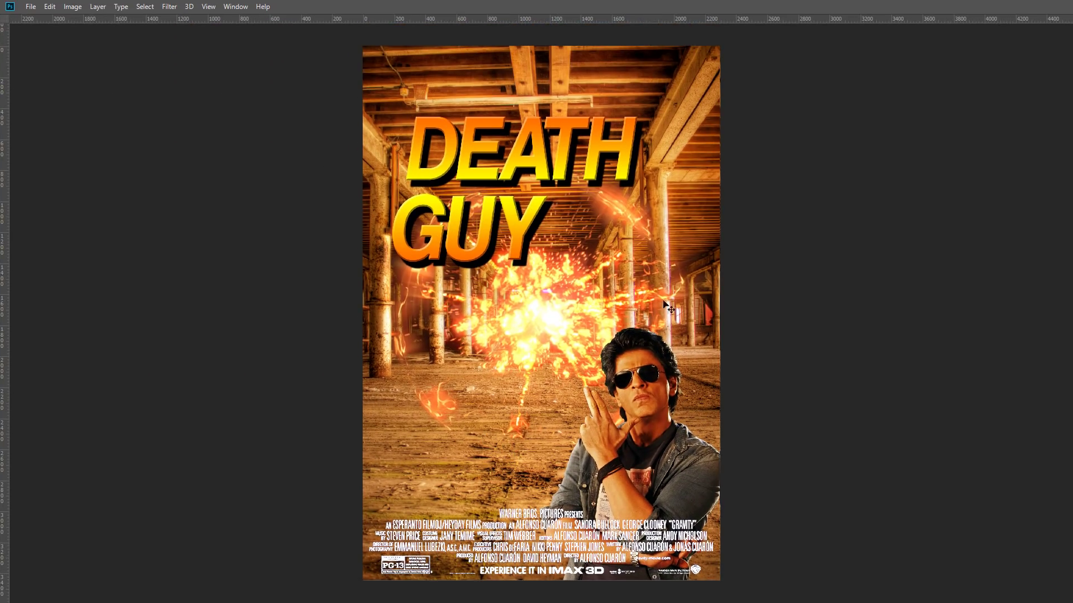
{"action": "left_click_drag", "start_coordinate": [697, 353], "coordinate": [578, 347]}
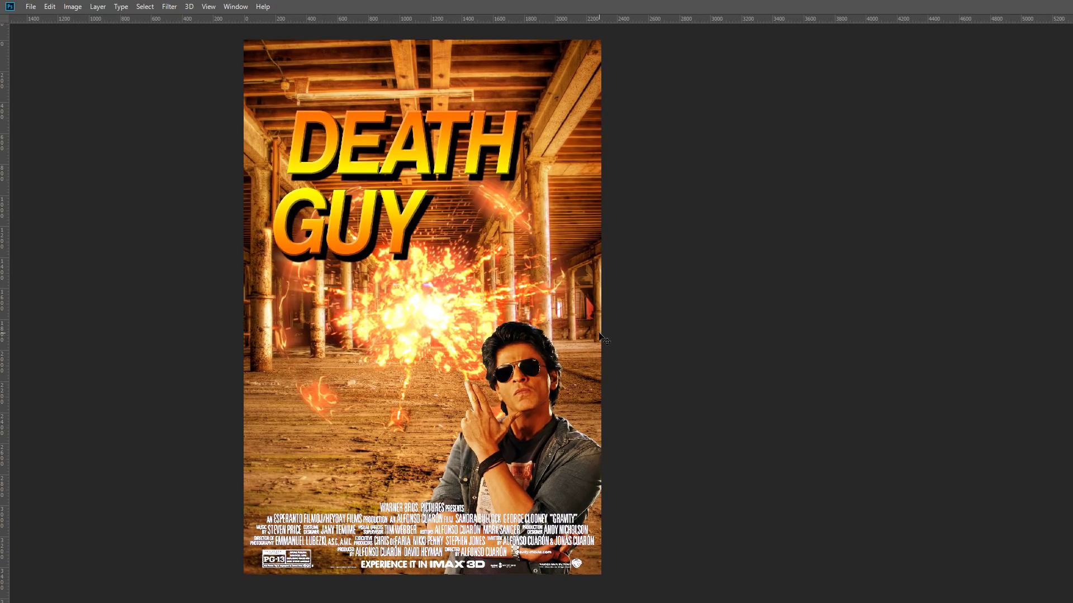